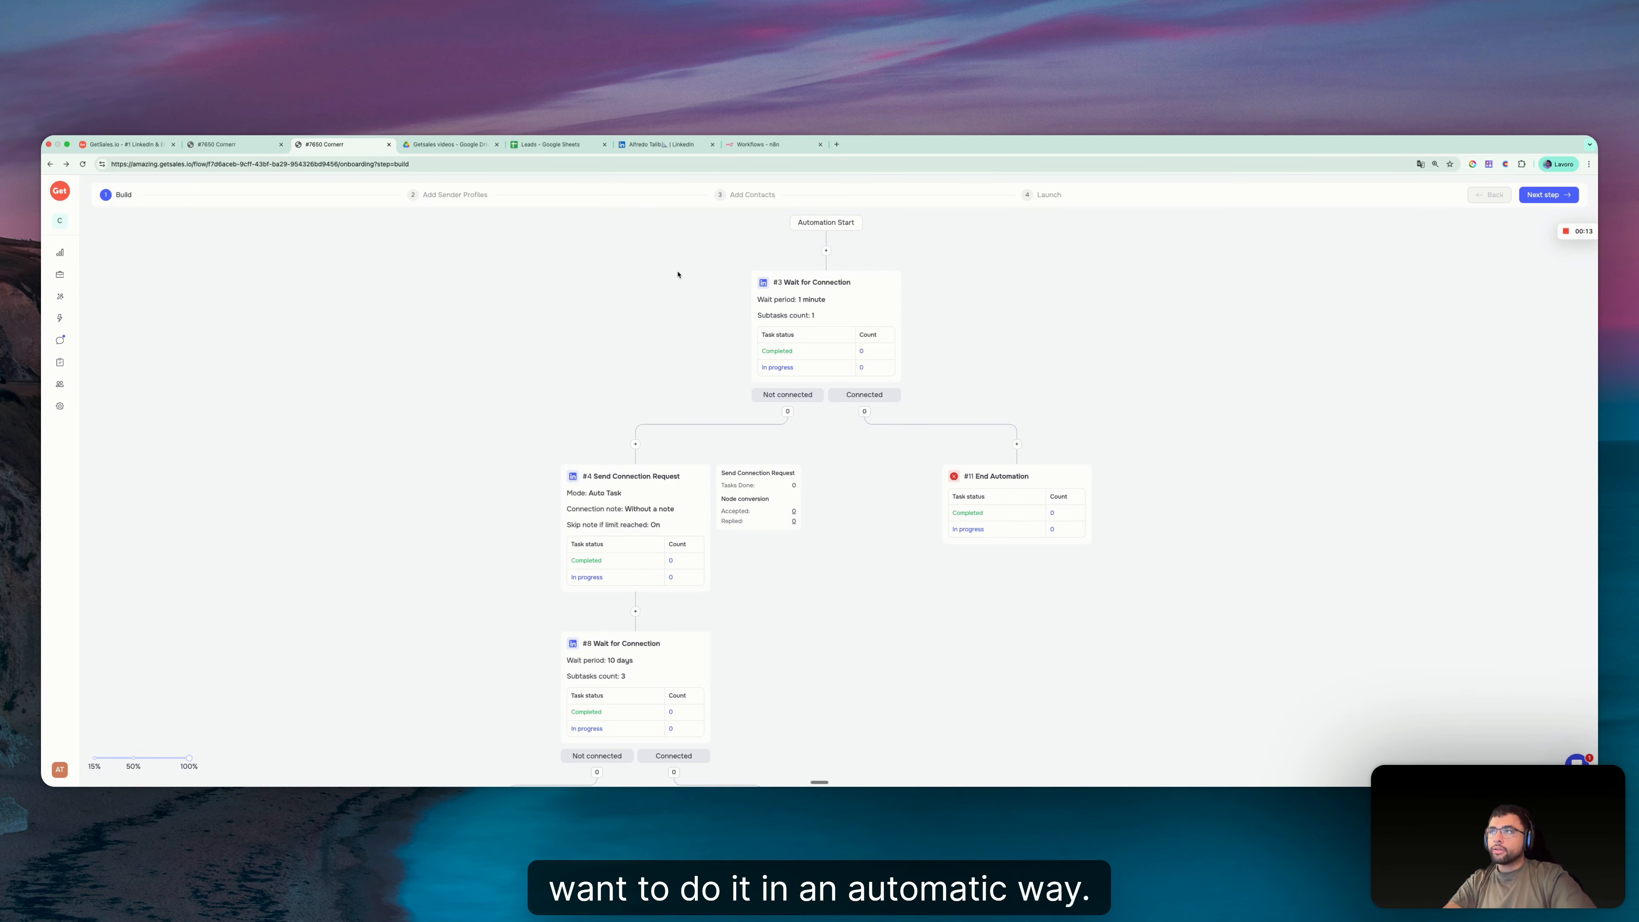
Review the first name, last name, LinkedIn URL and company name columns in the Leads spreadsheet
click(555, 155)
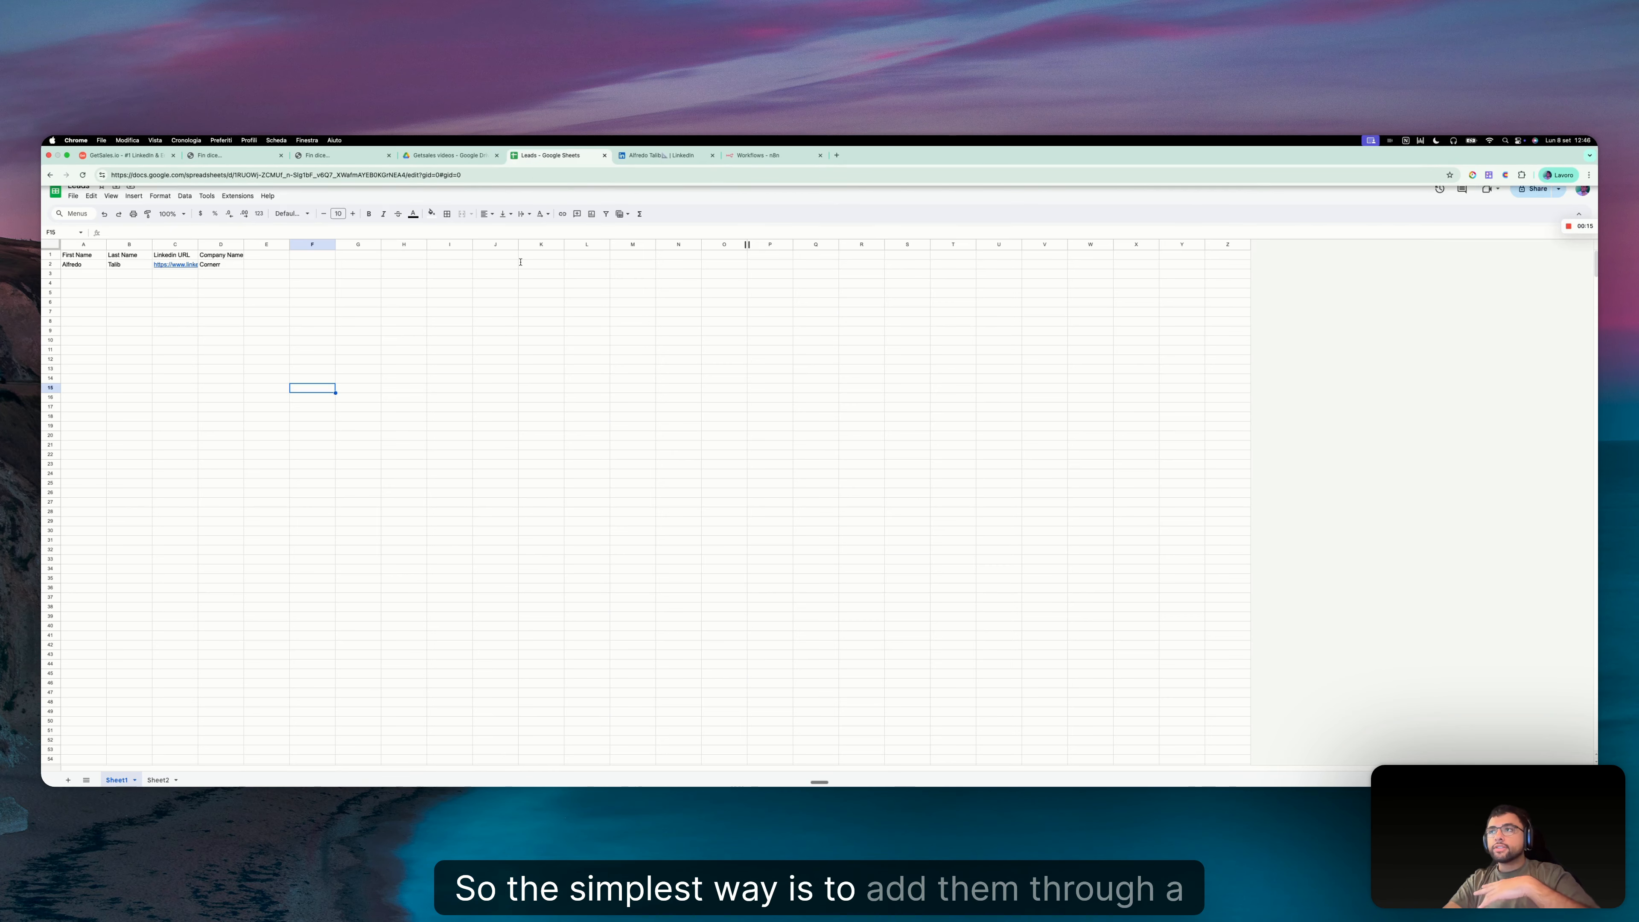
click(295, 333)
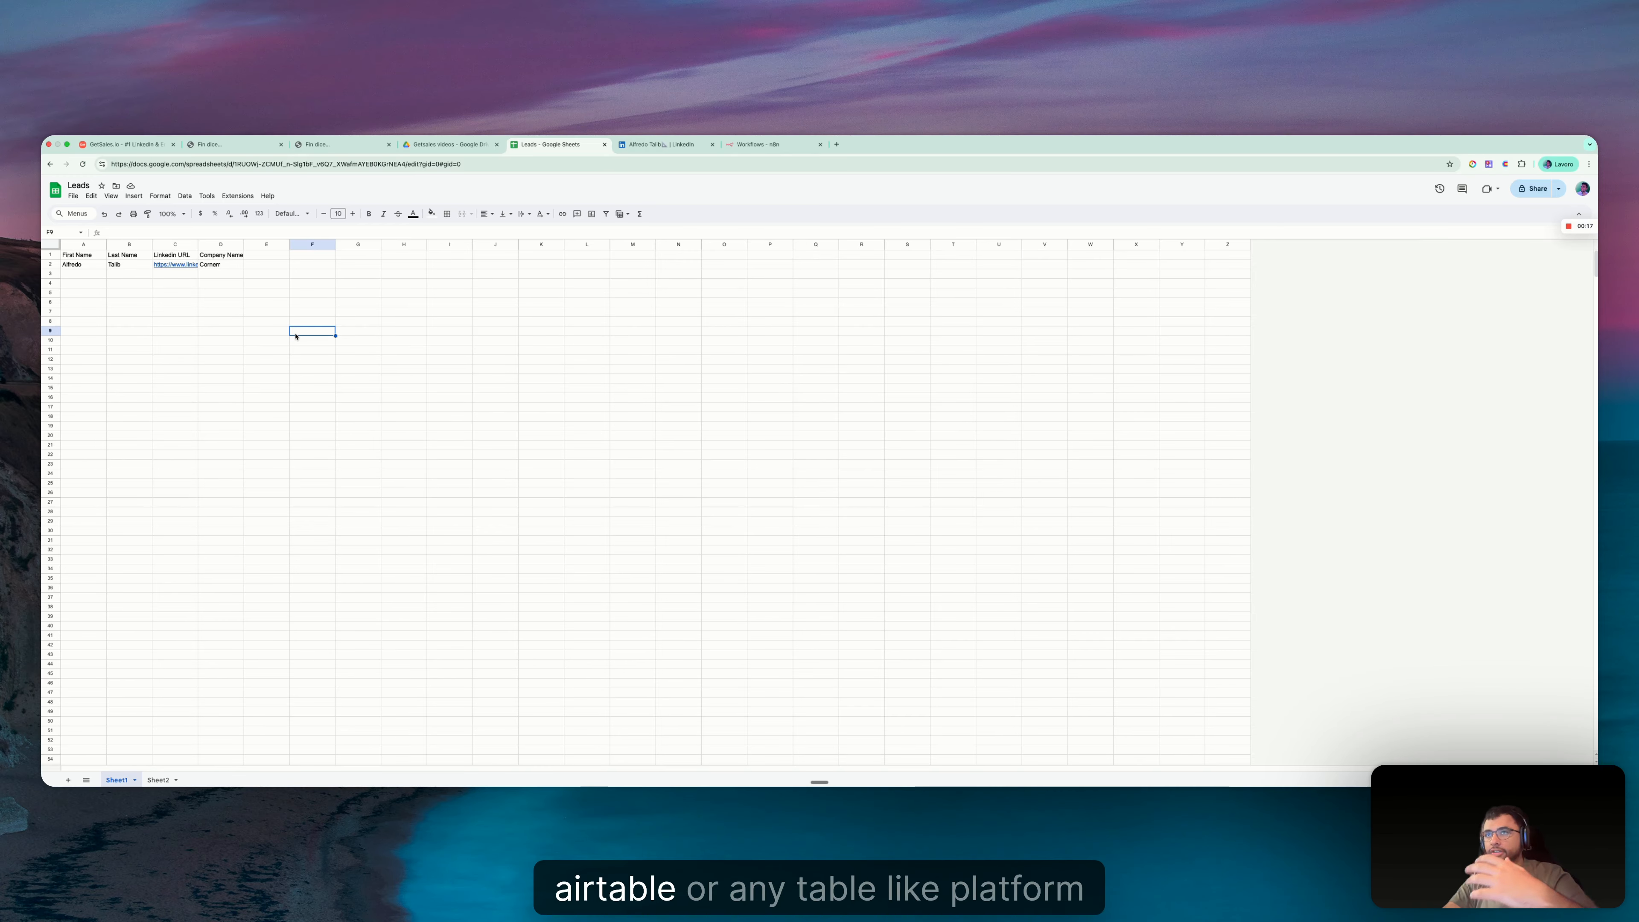
click(191, 325)
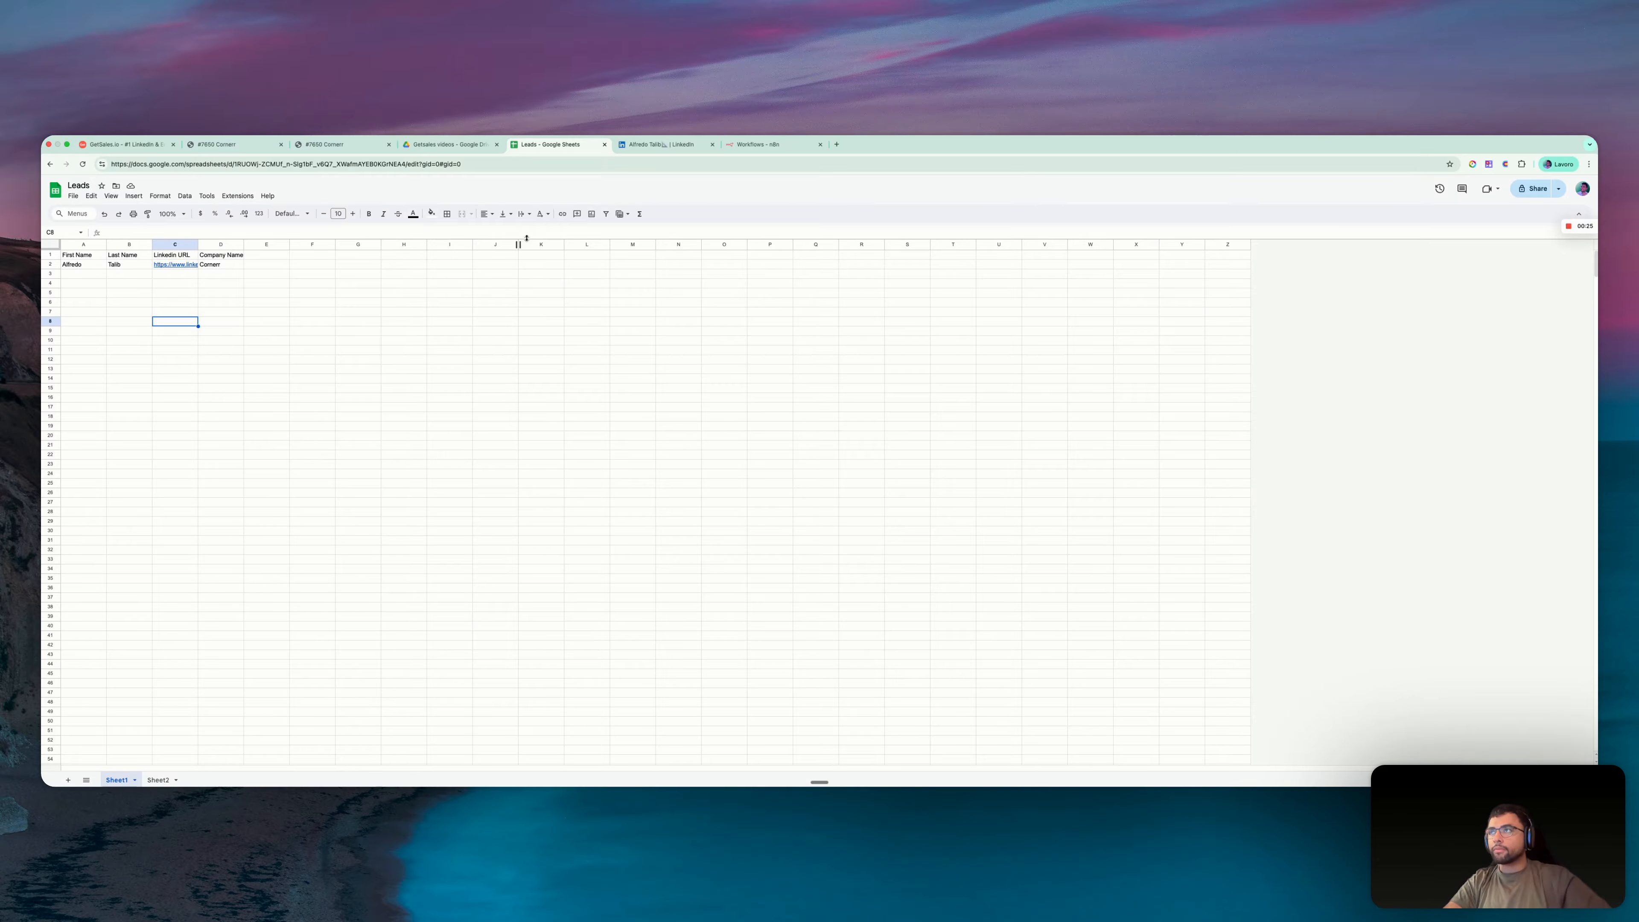
Switch to n8n and create a new workflow that starts with a Schedule Trigger at its default interval
click(793, 150)
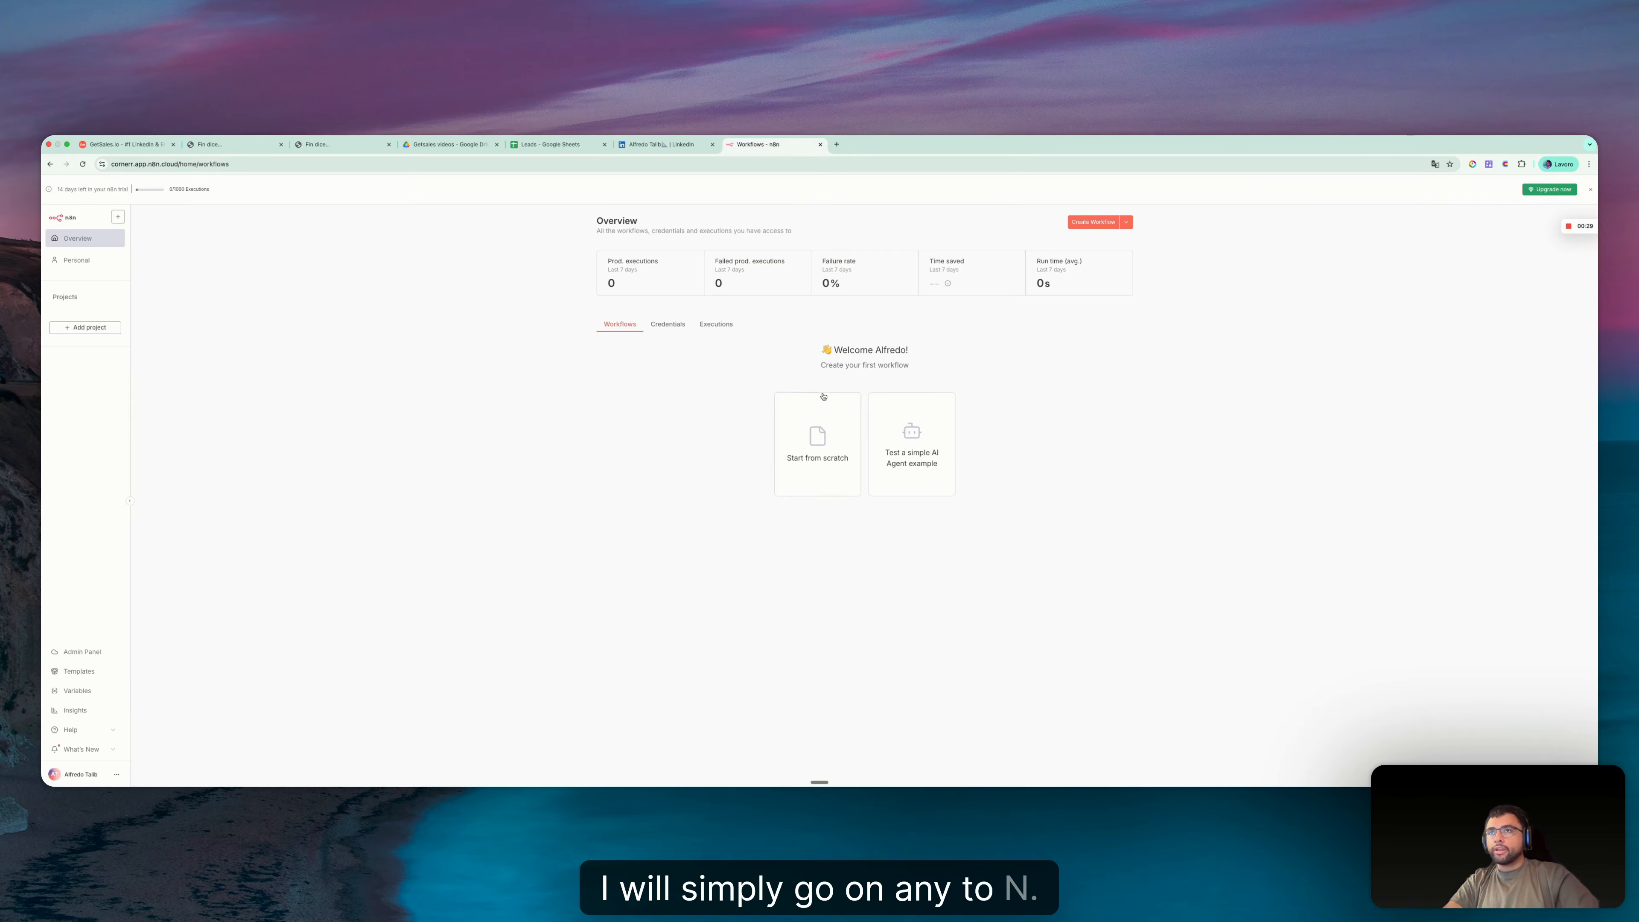
click(1093, 223)
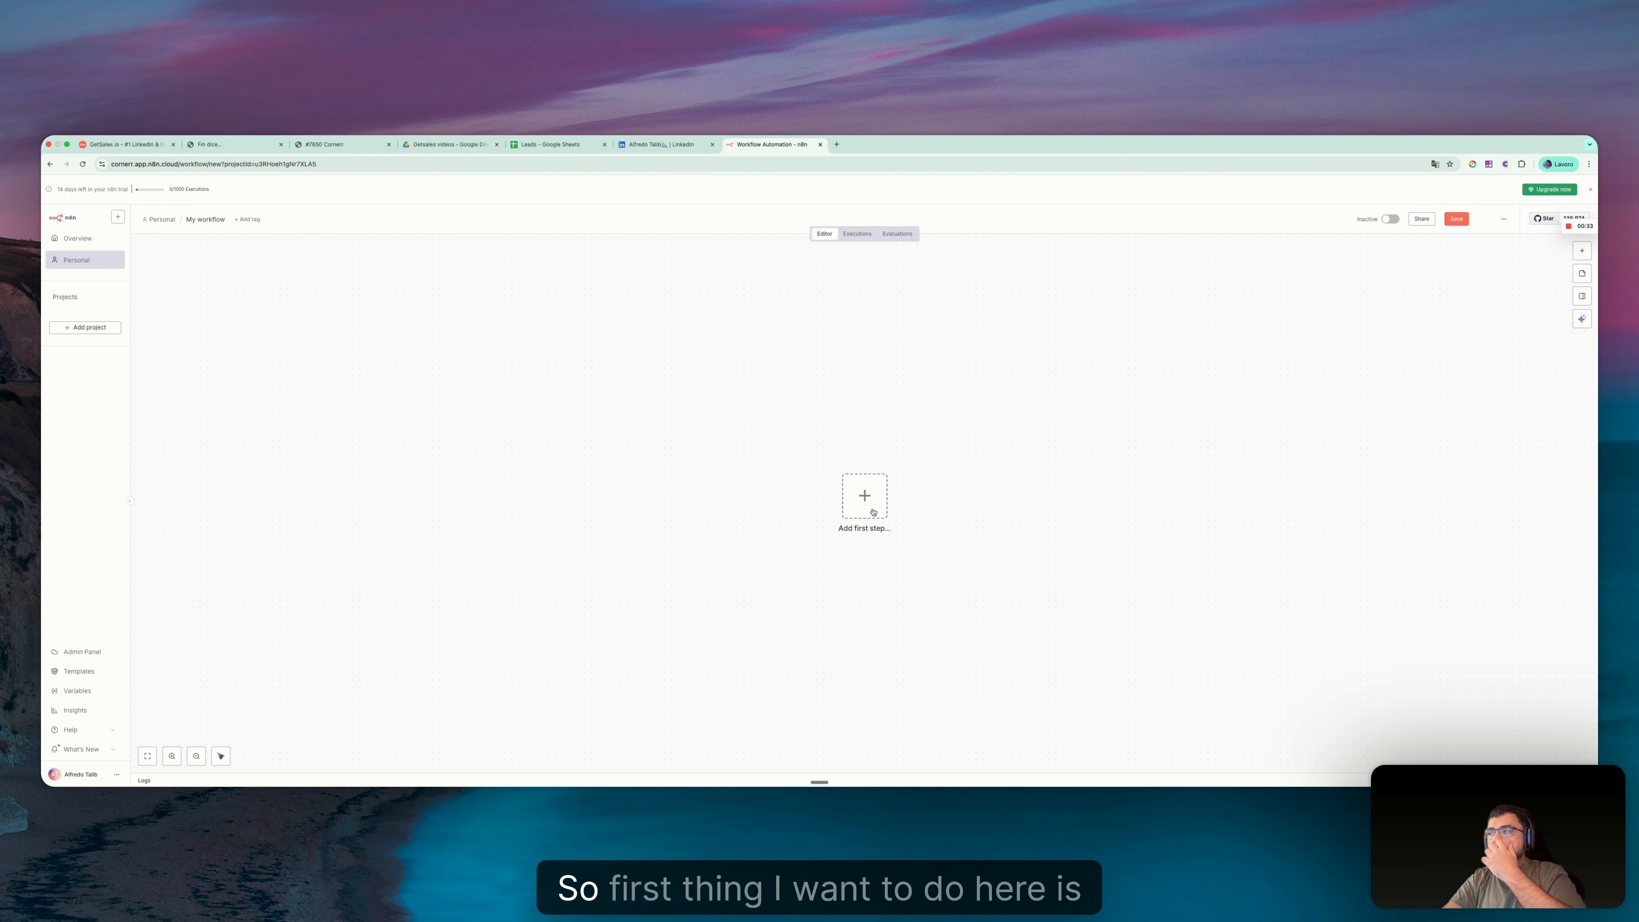
click(862, 508)
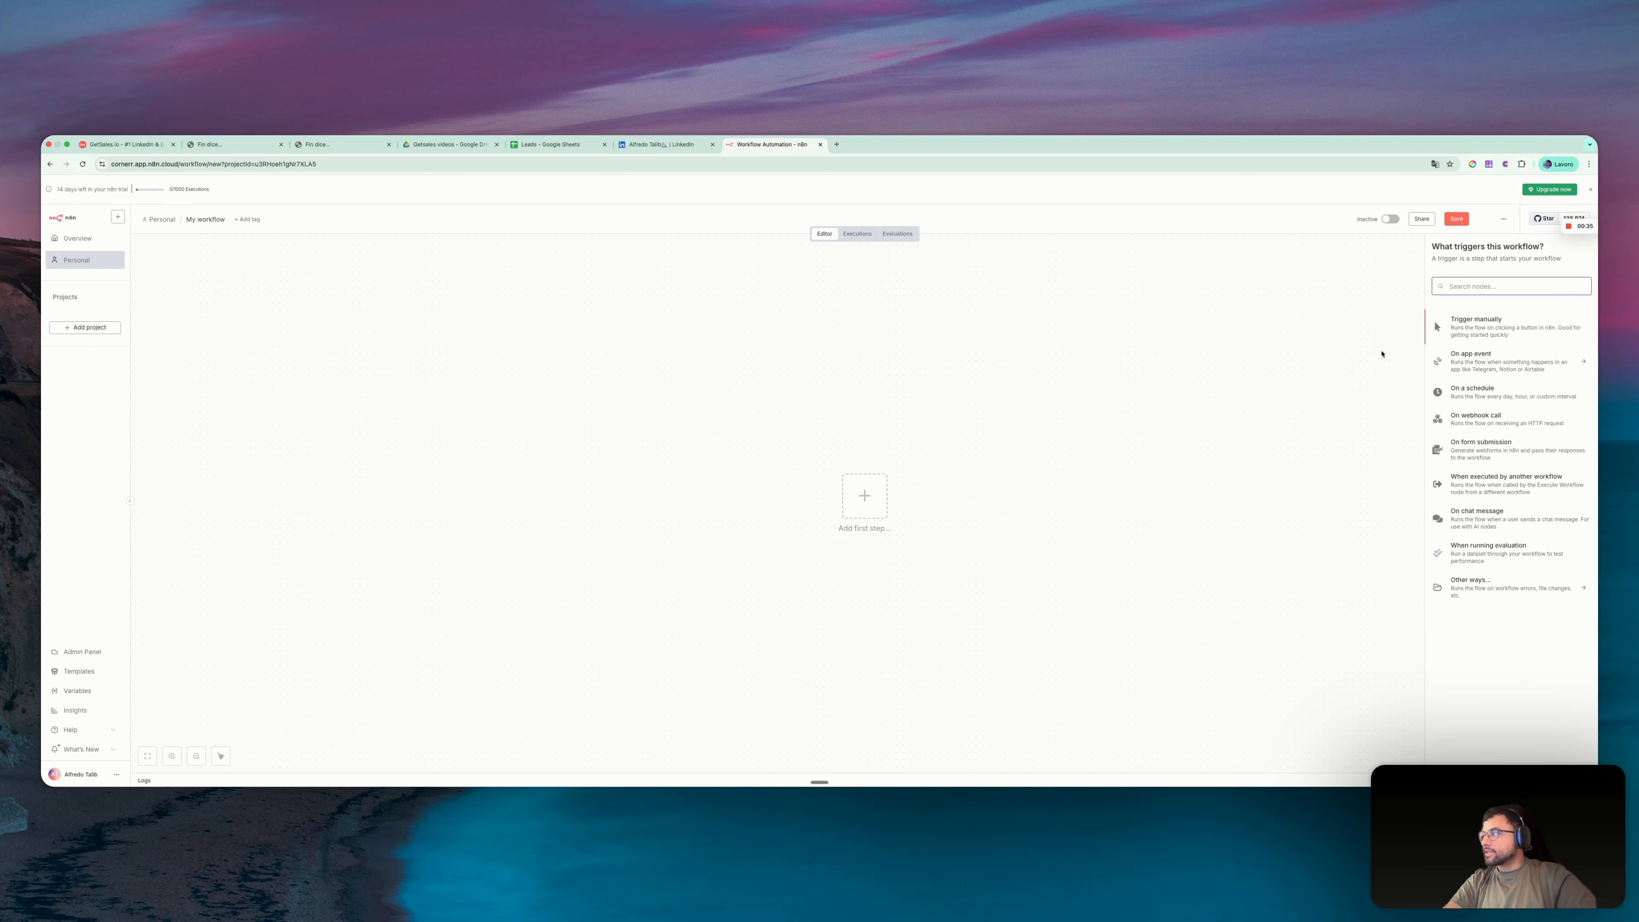
click(1488, 401)
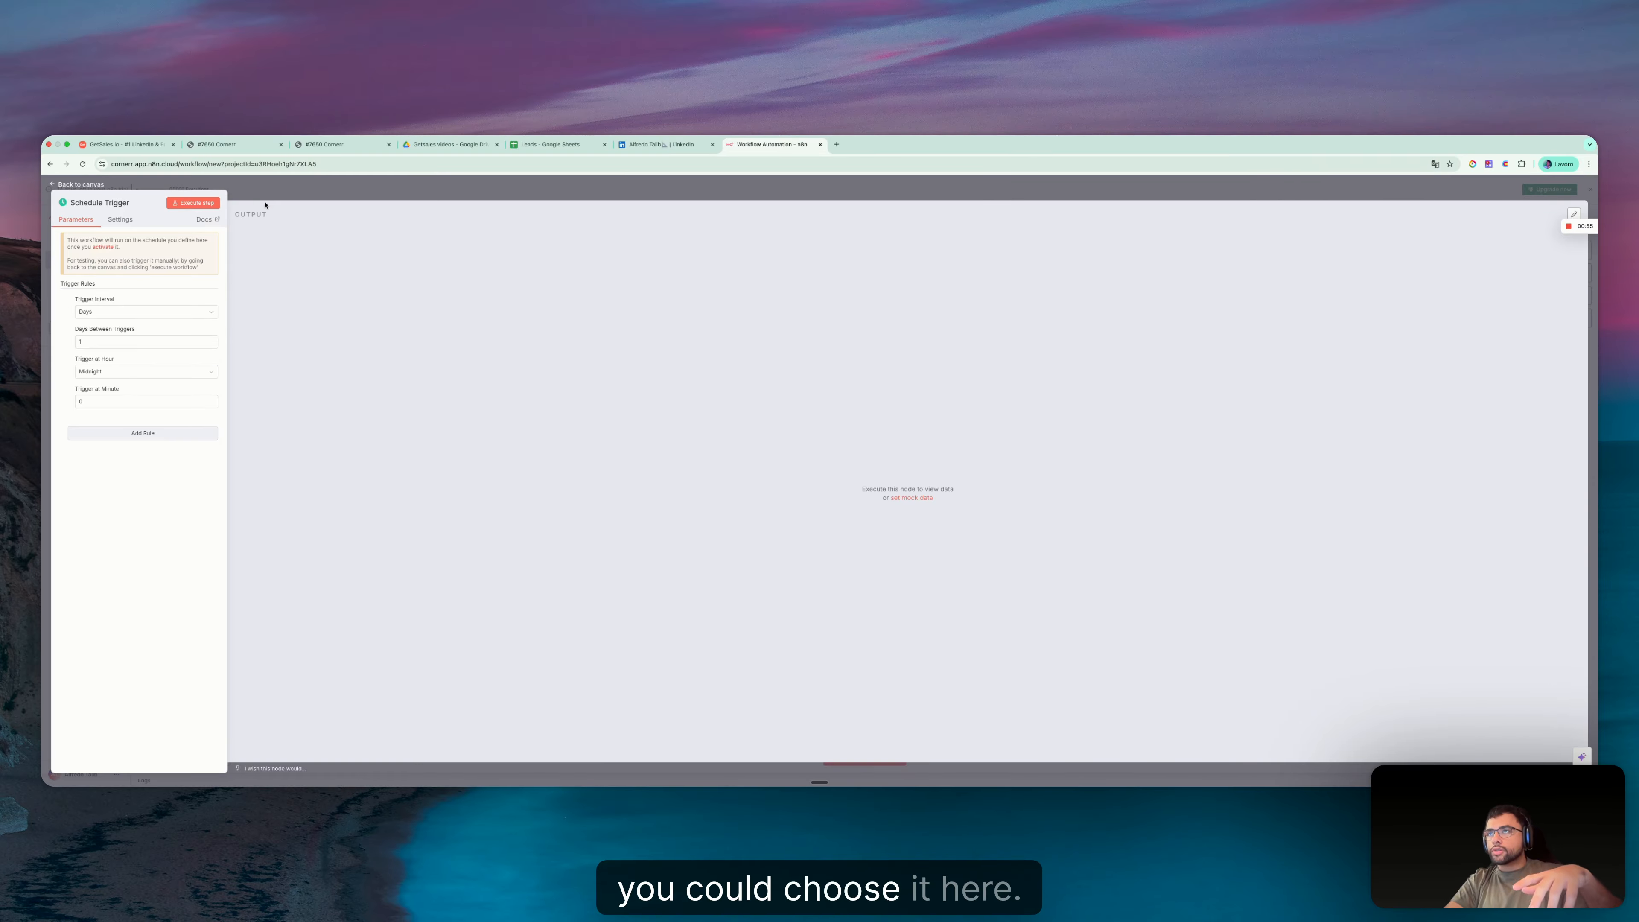
key(Escape)
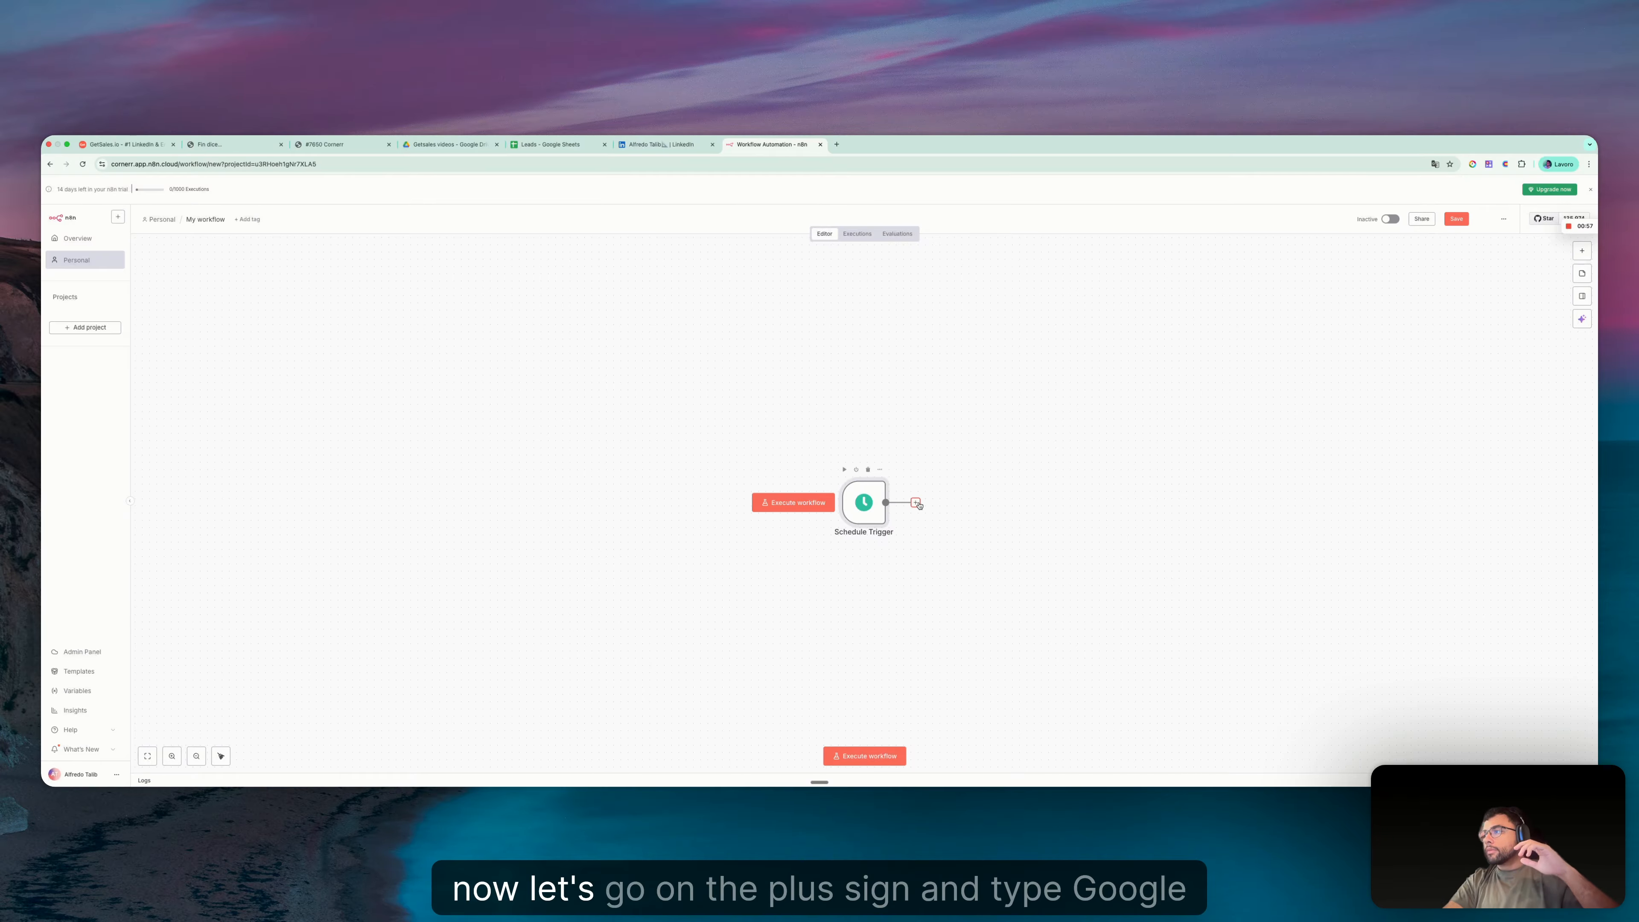
Add a Google Sheets "Get row(s) in sheet" node after the Schedule Trigger
click(915, 502)
text(google)
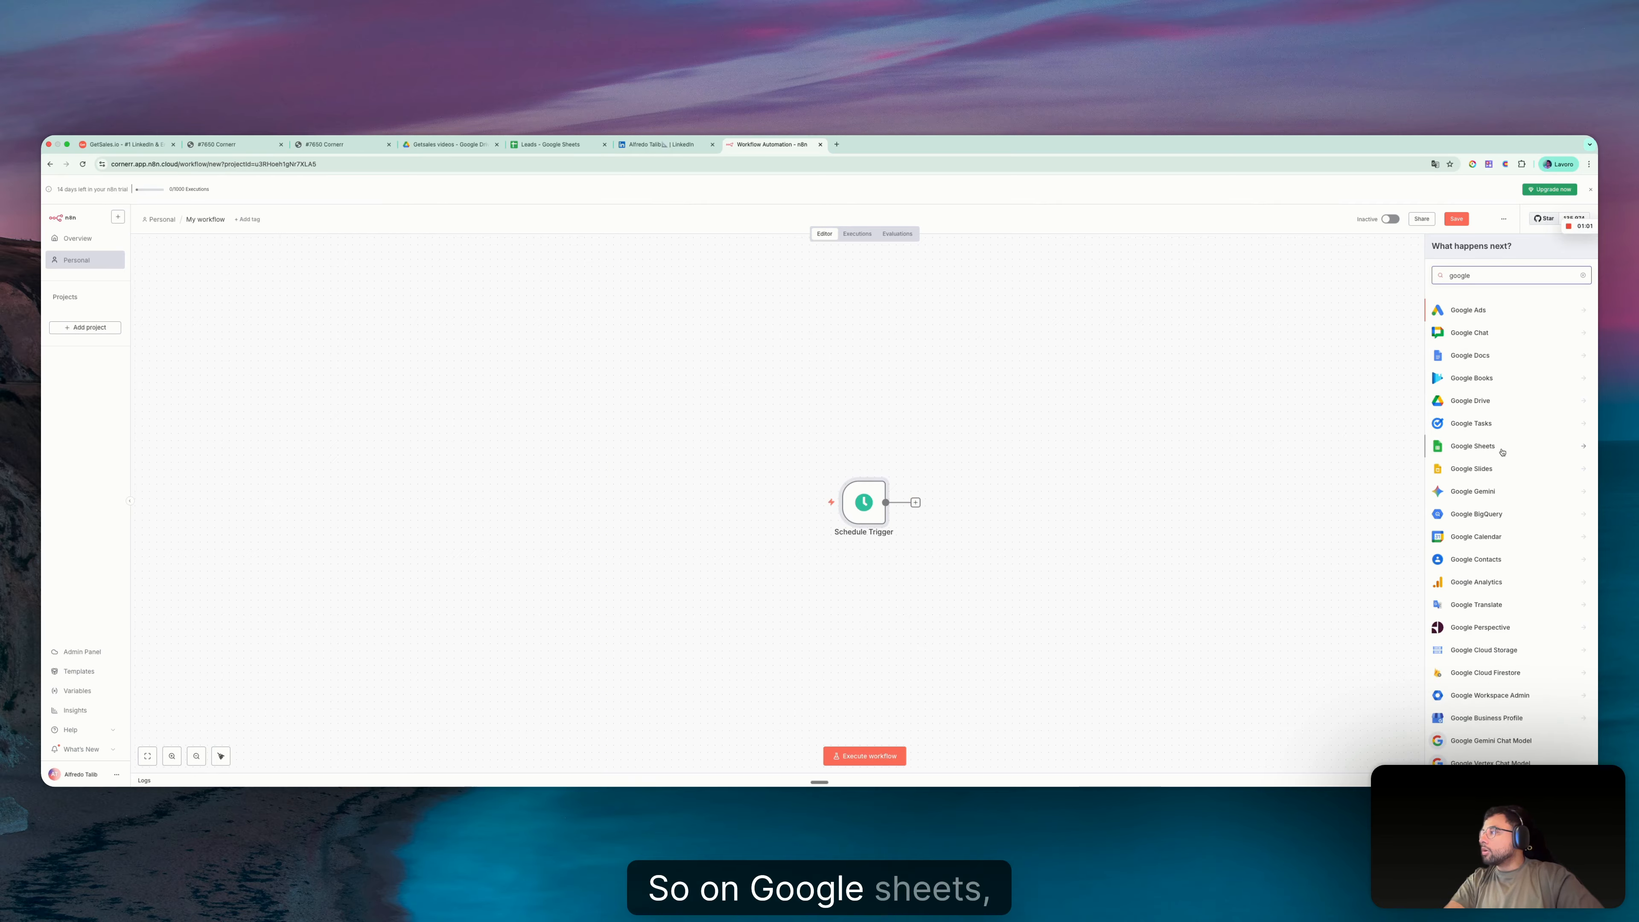
click(1502, 452)
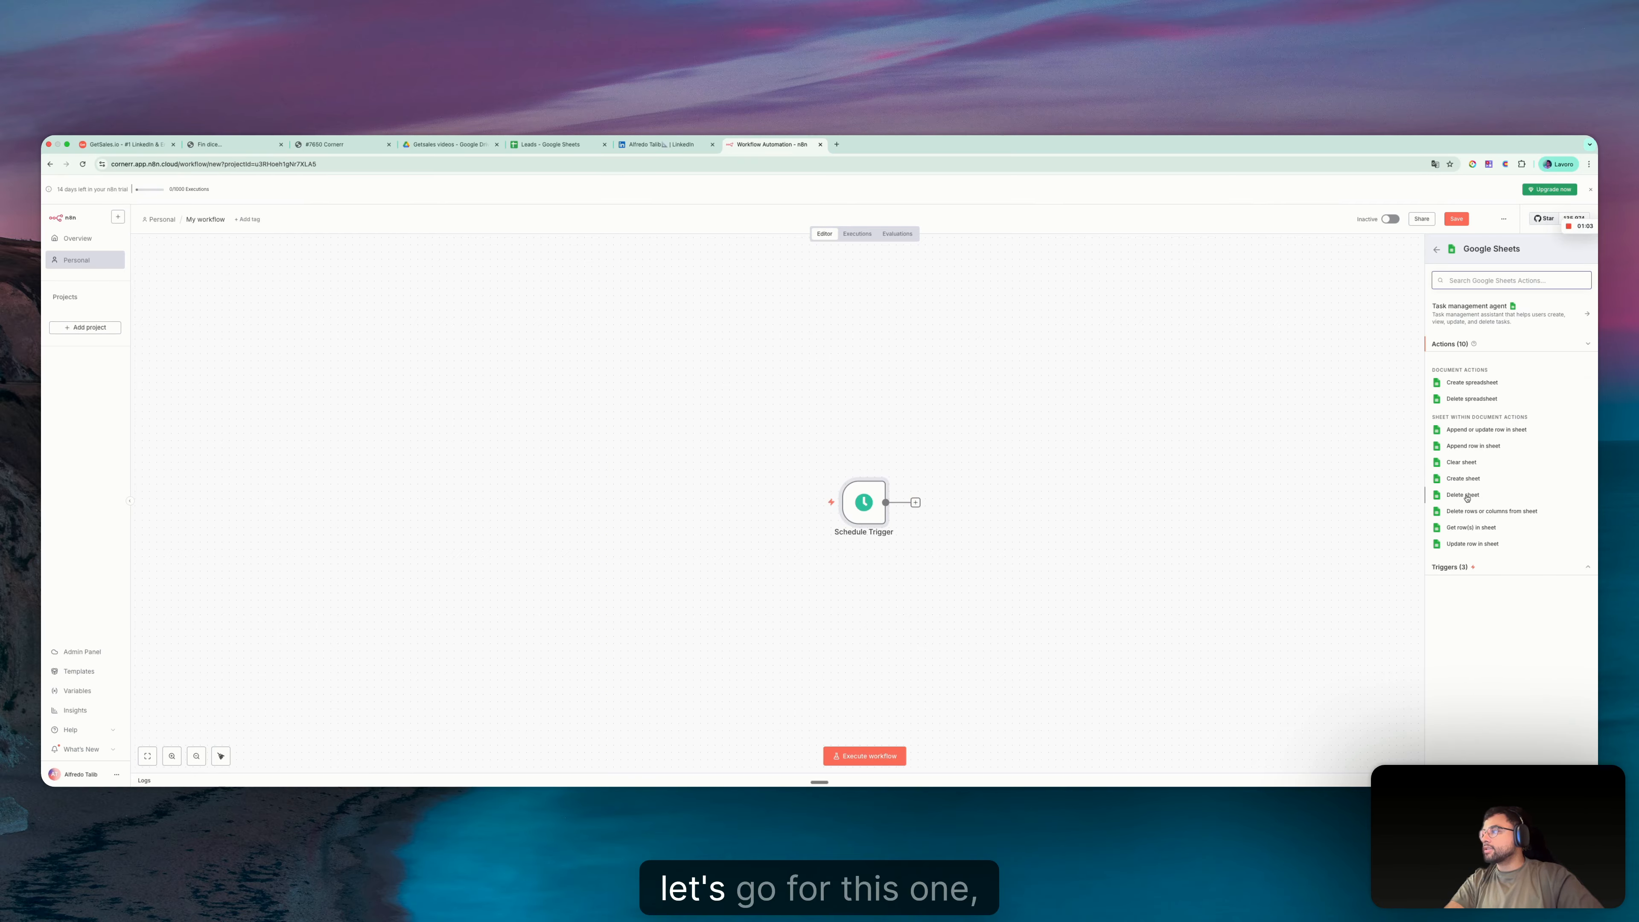
click(1462, 528)
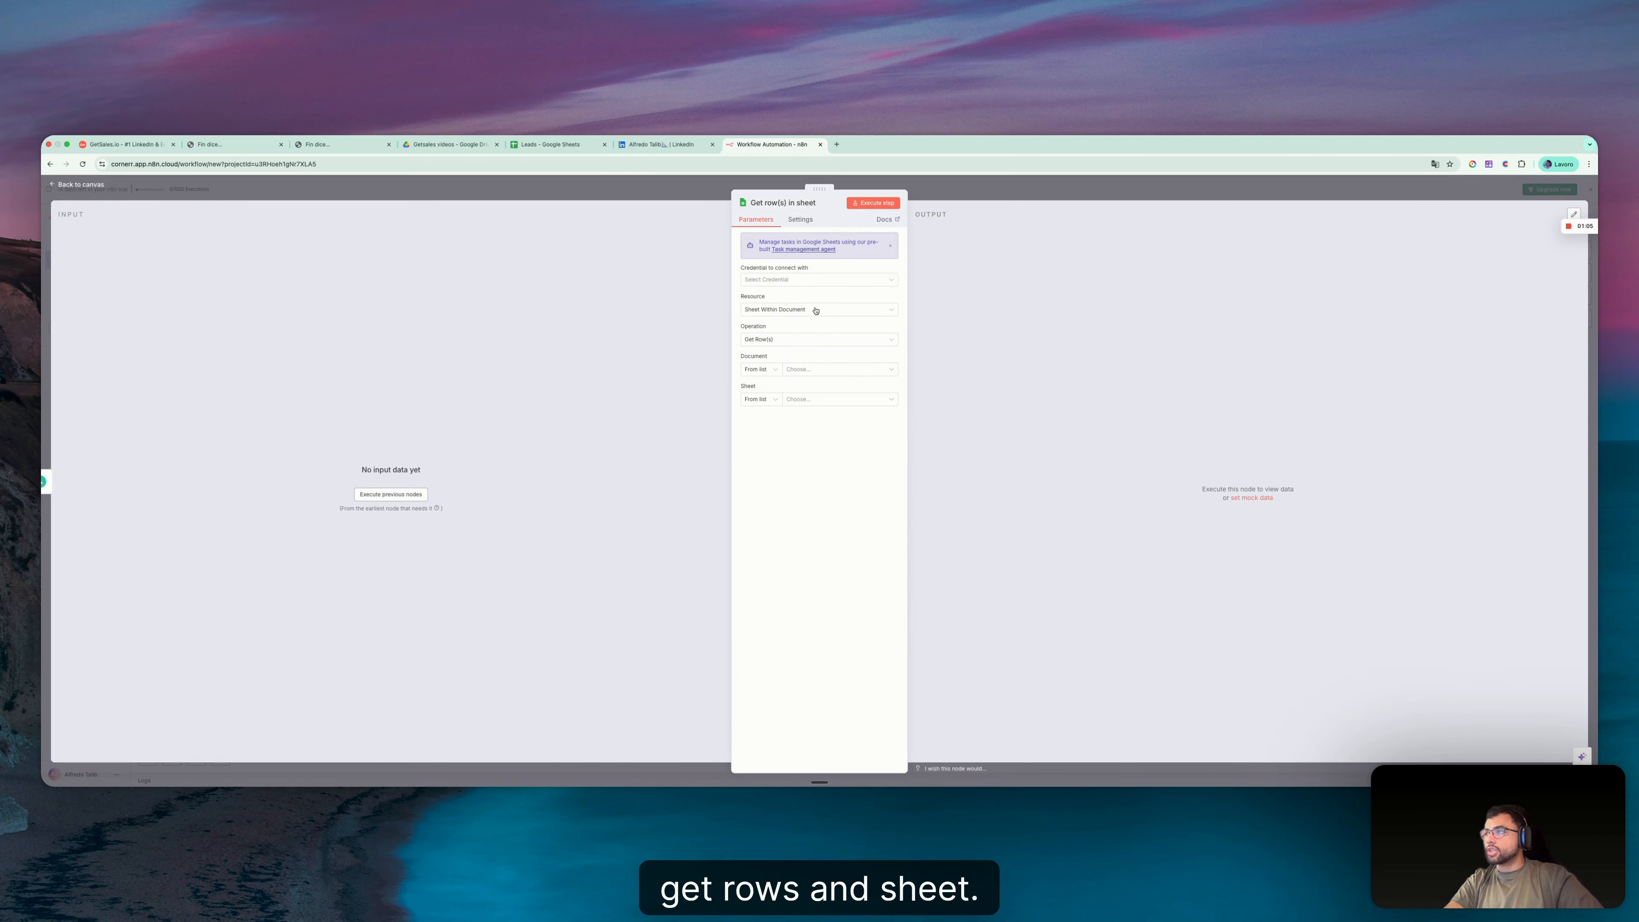
Create a Google Sheets OAuth2 credential for the node by signing in with Google and granting n8n.cloud all requested permissions
click(819, 280)
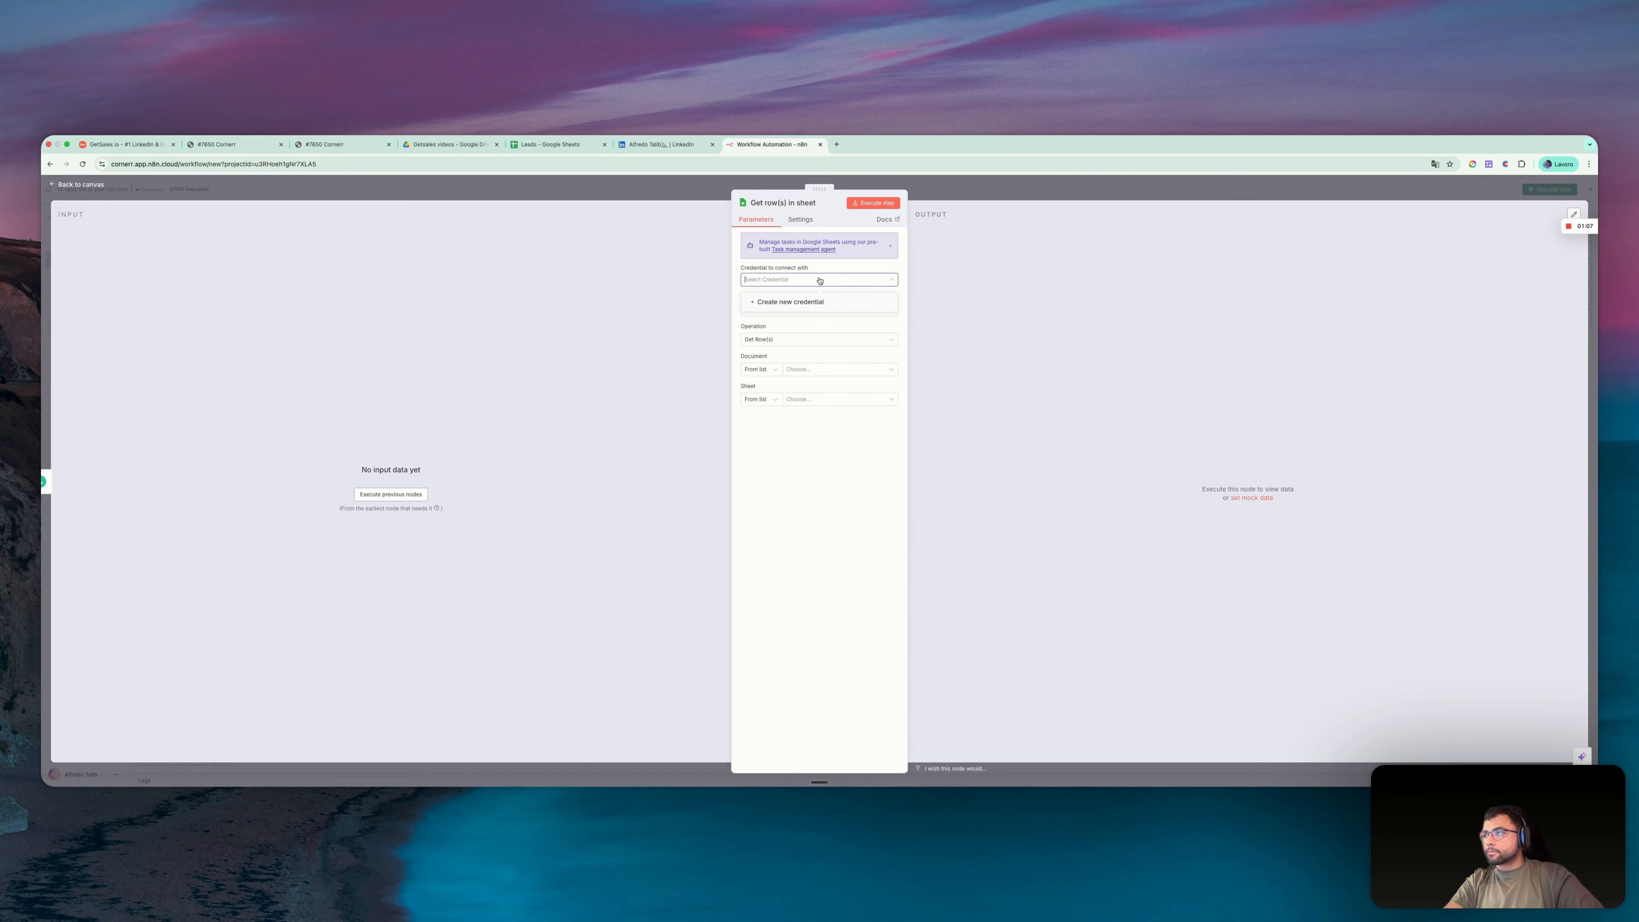
click(795, 302)
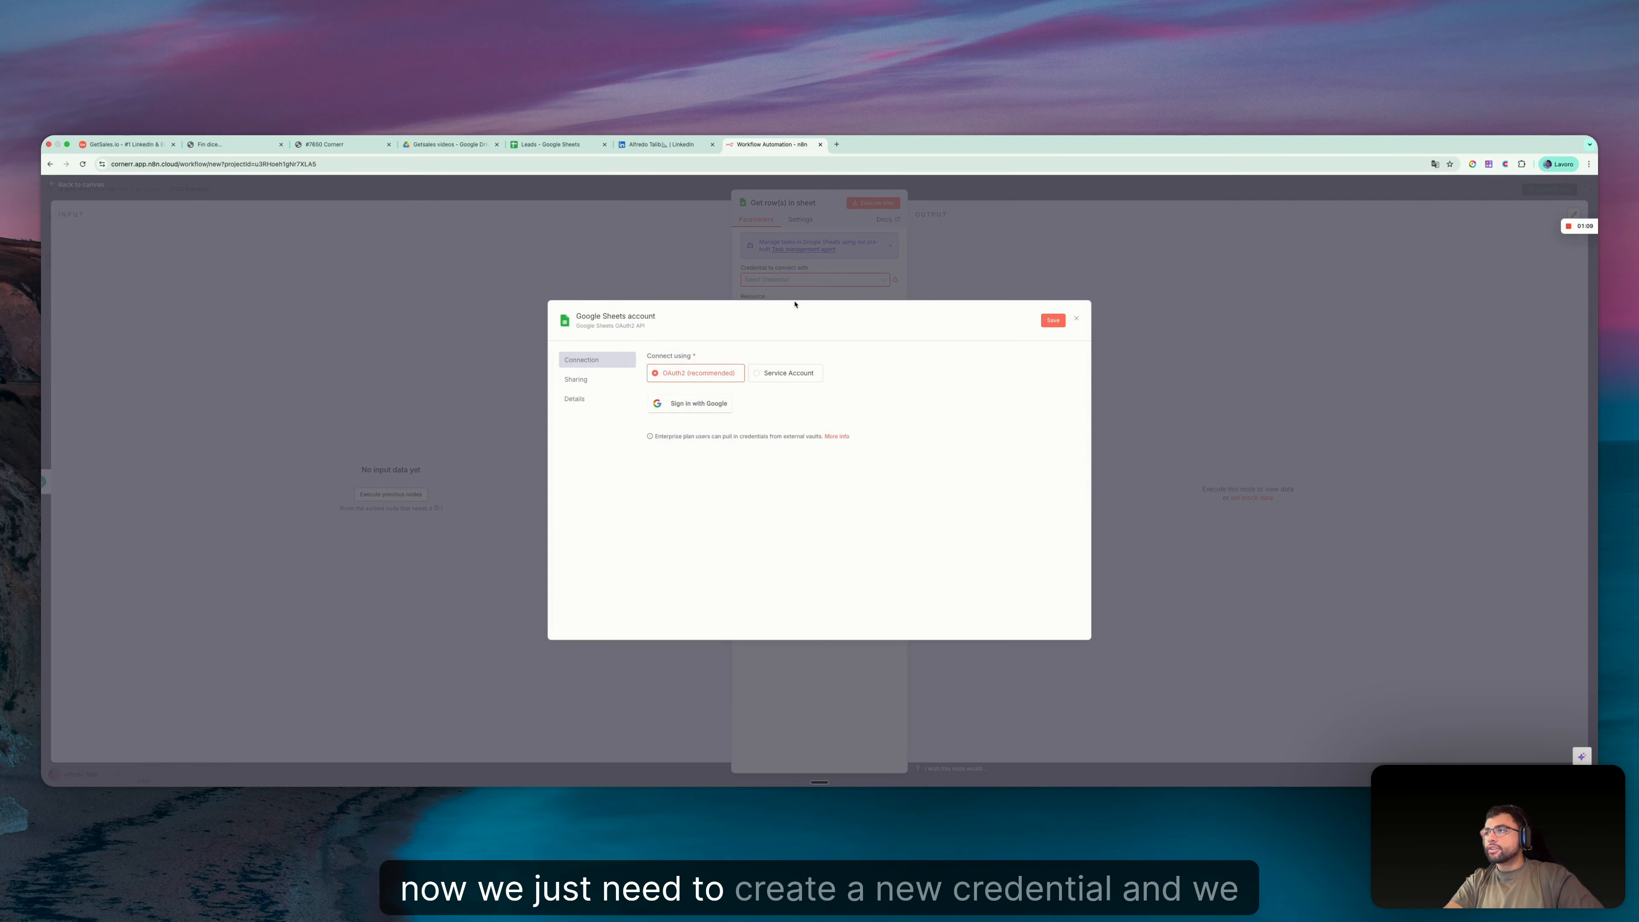
click(689, 407)
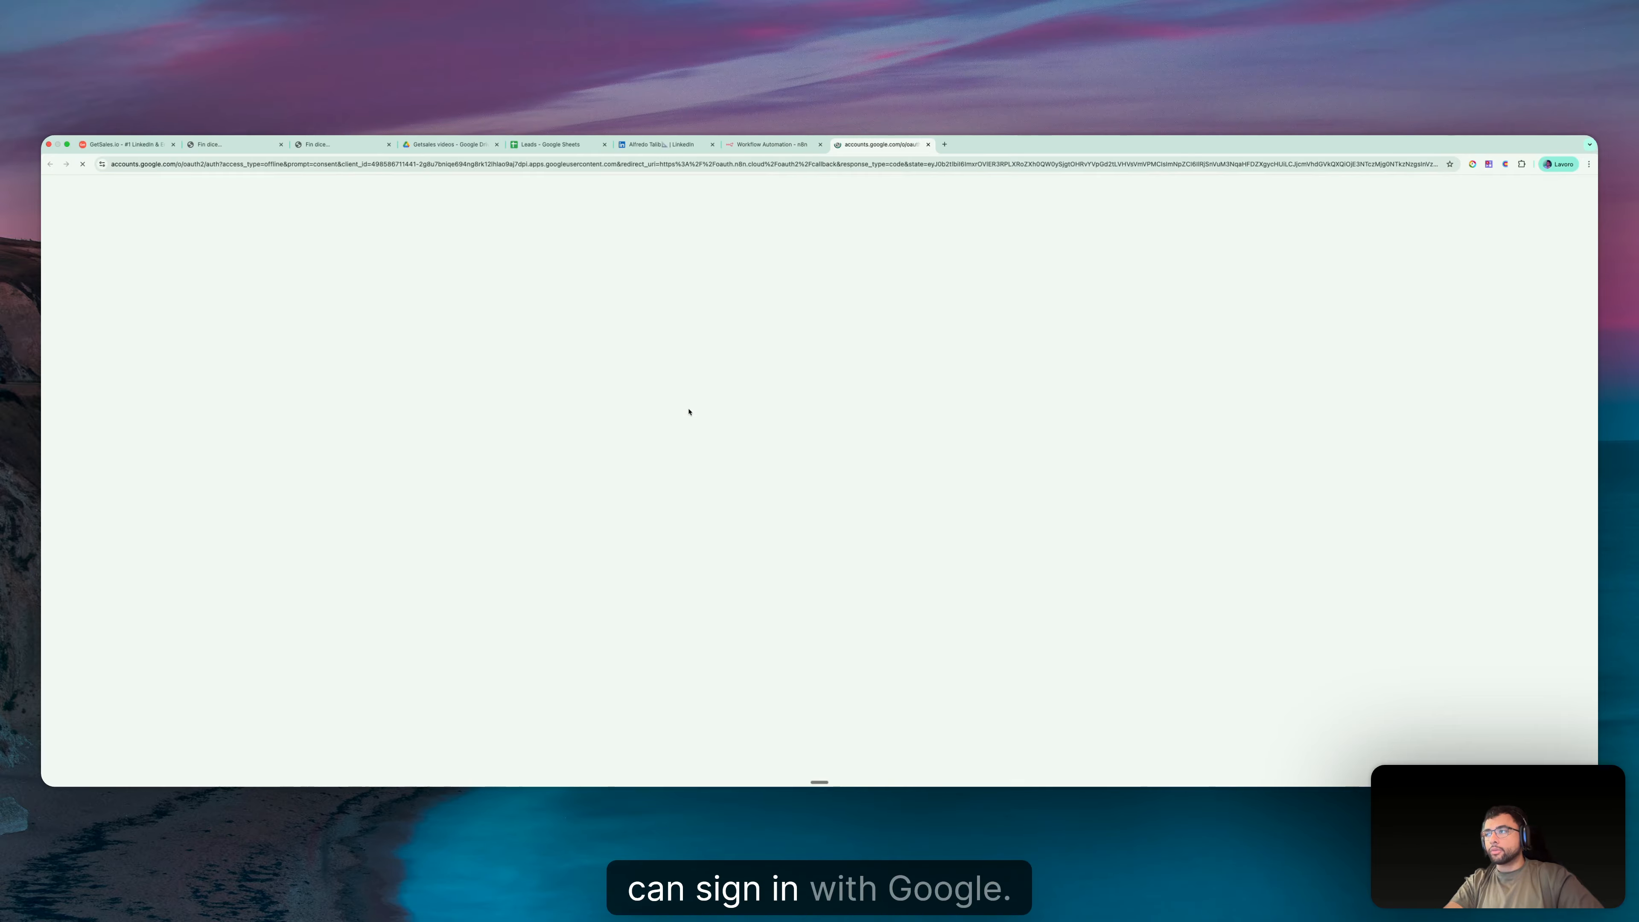
click(849, 413)
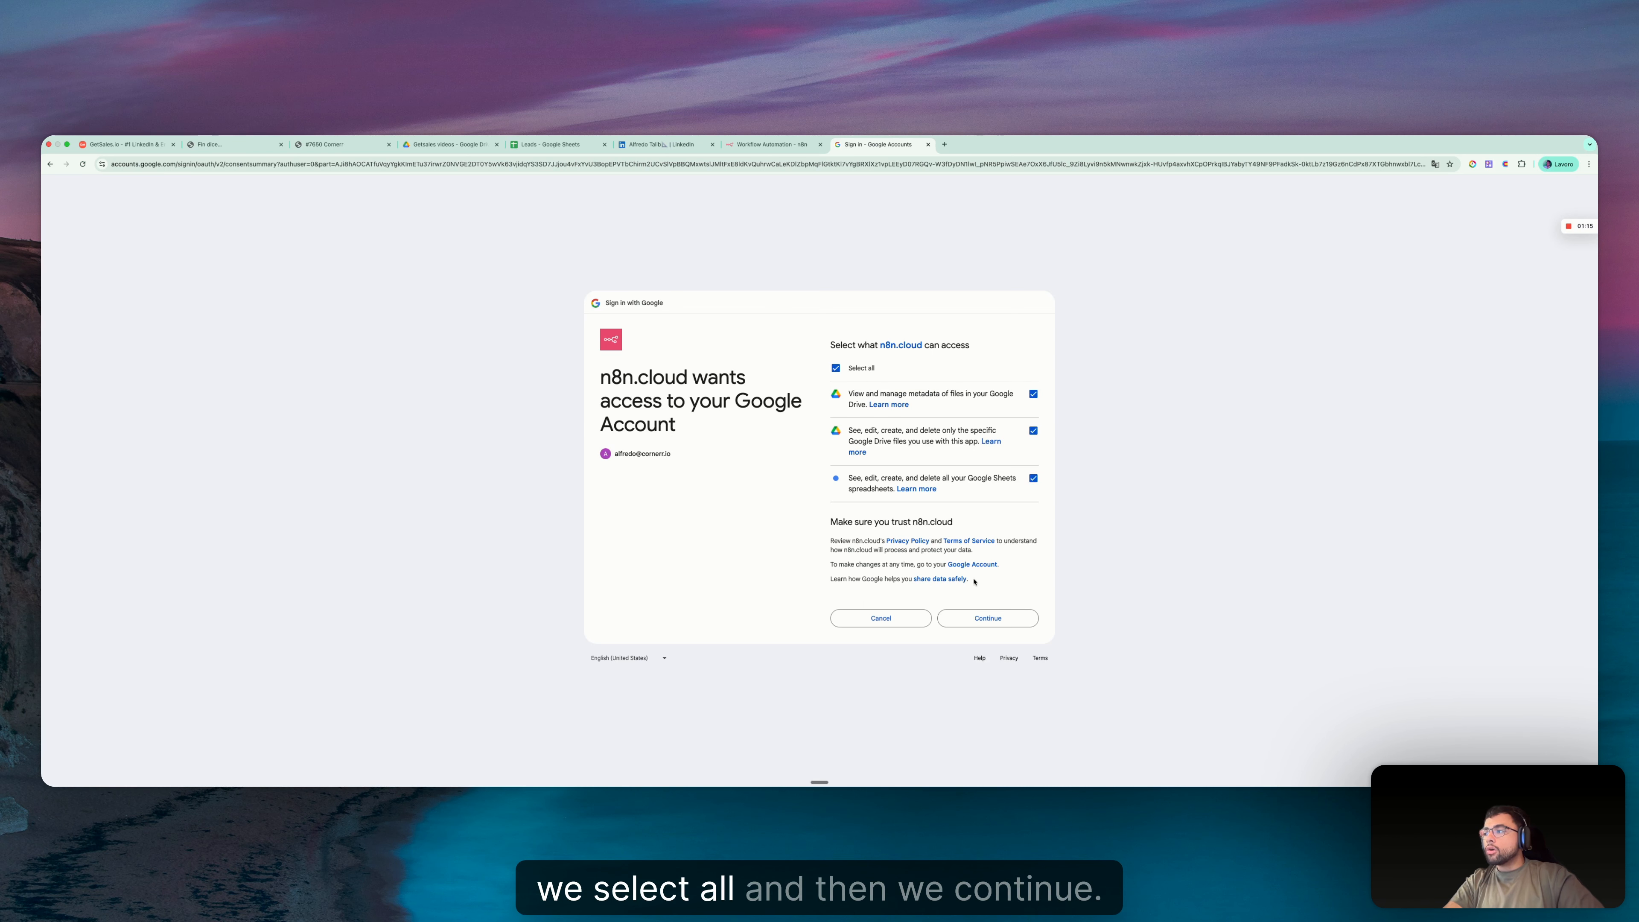
click(984, 619)
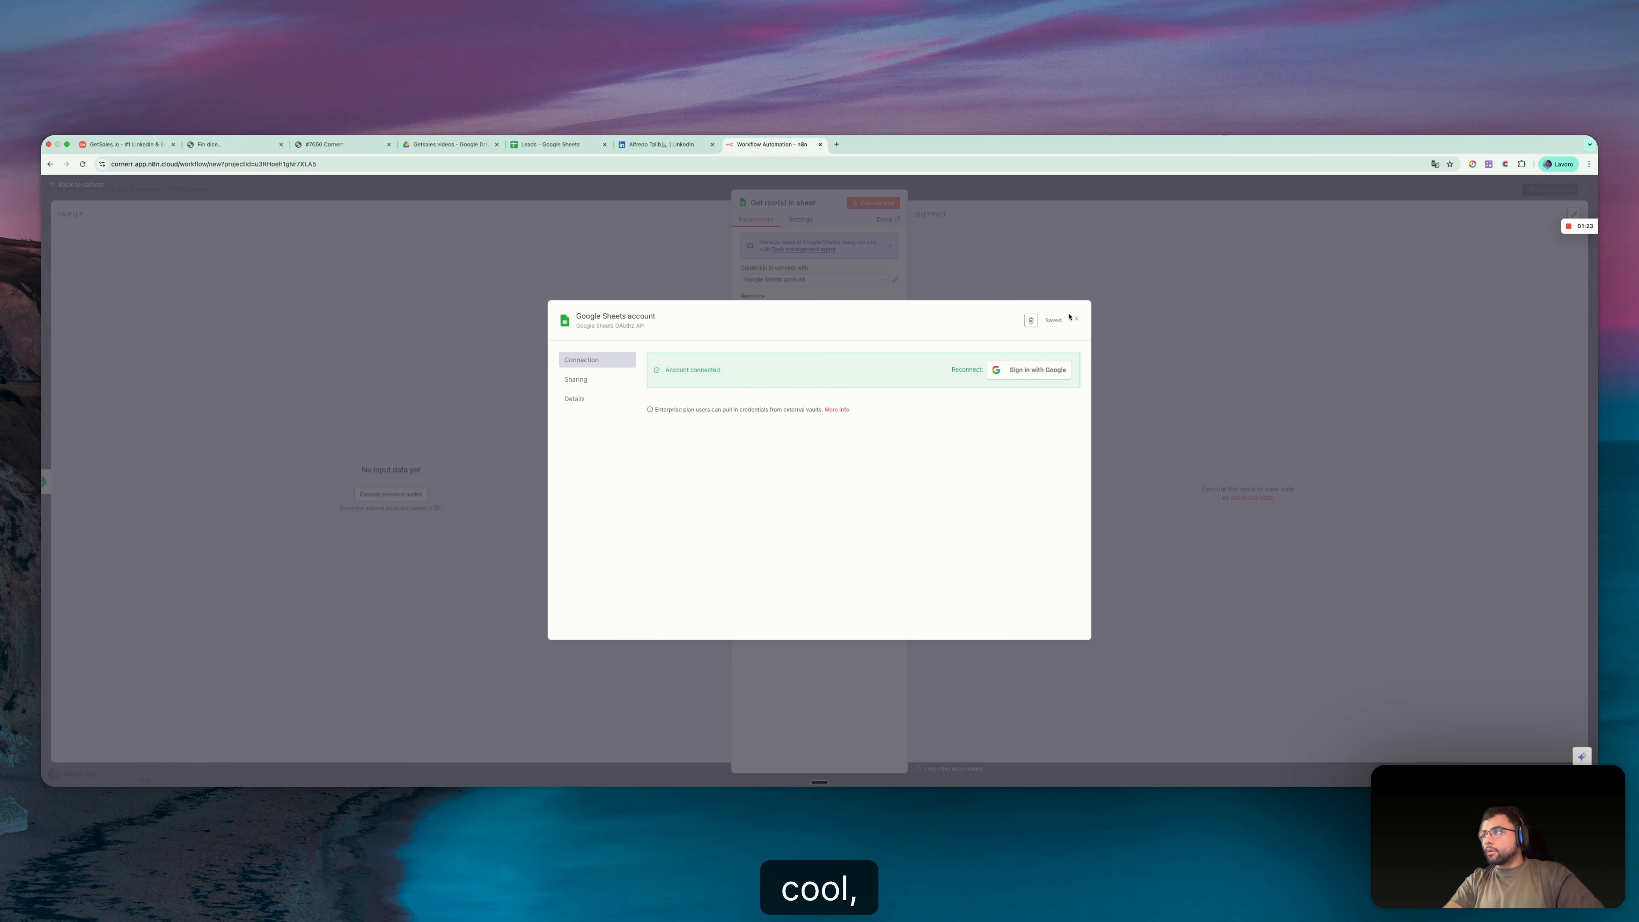
click(1076, 318)
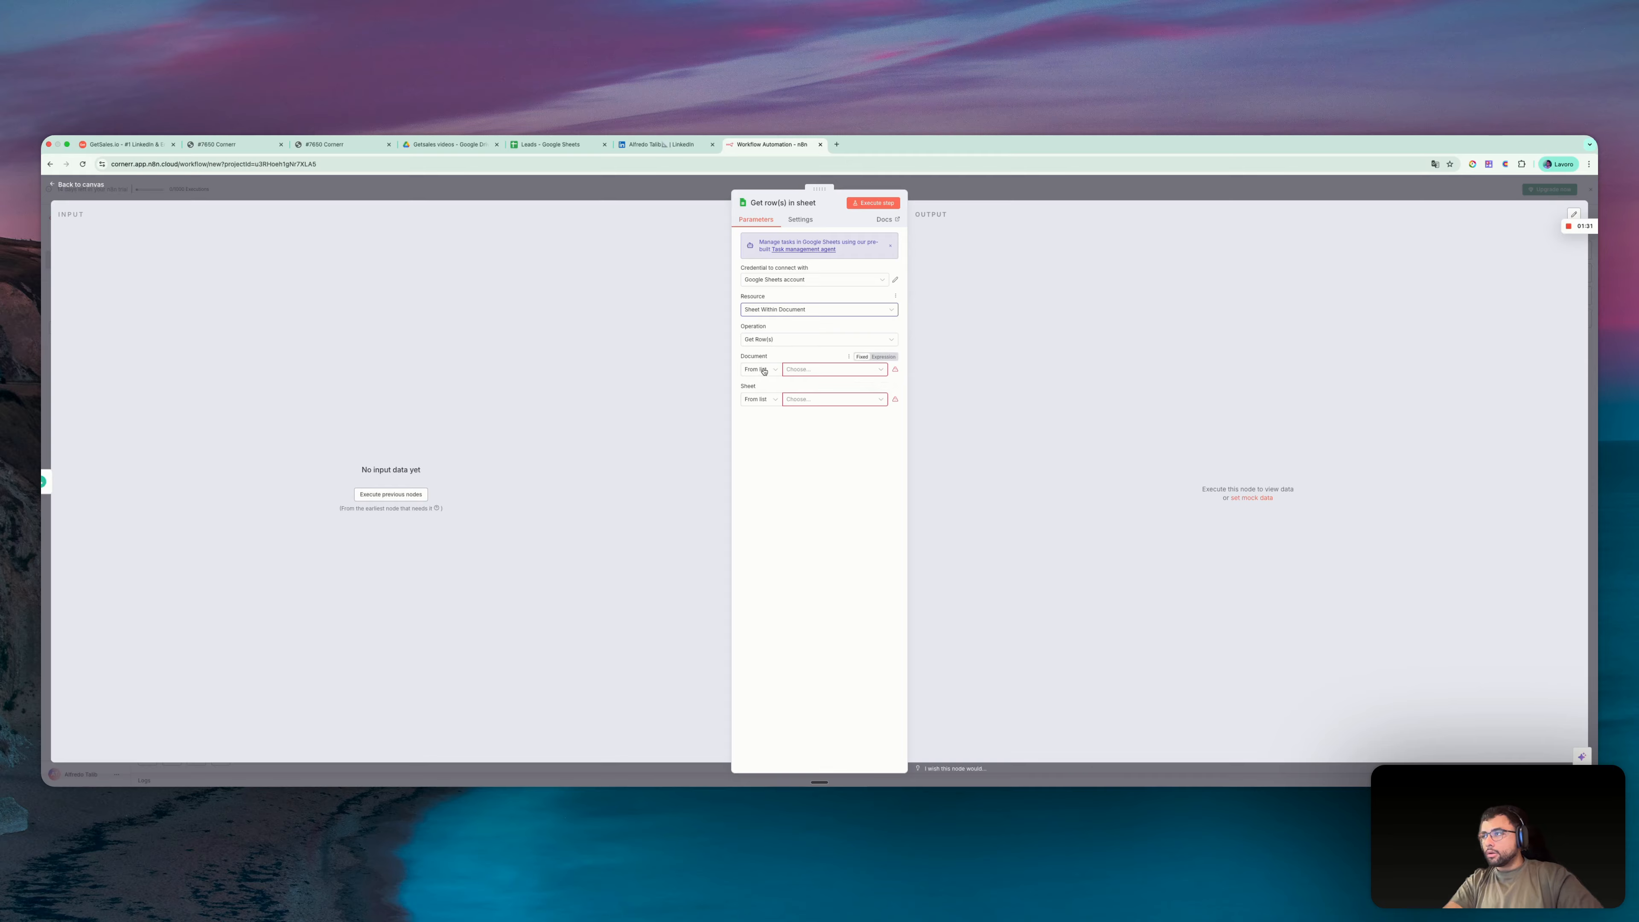
Set the node to read Sheet1 of the Leads document, checking the sheet name in the spreadsheet, and return to the canvas
click(806, 370)
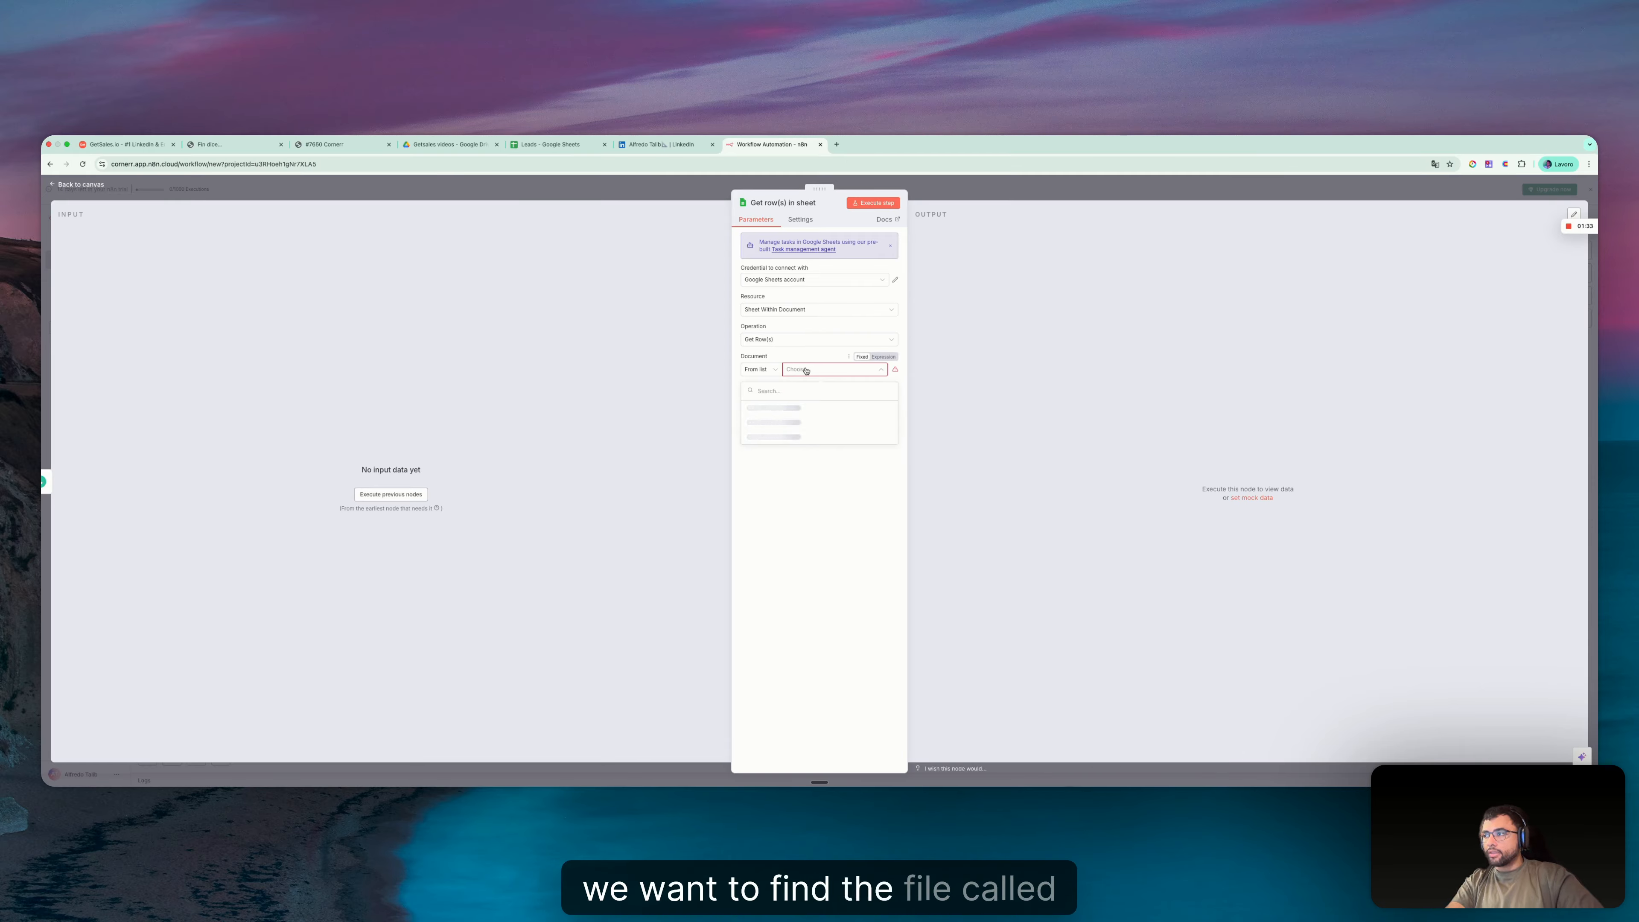
text(lea)
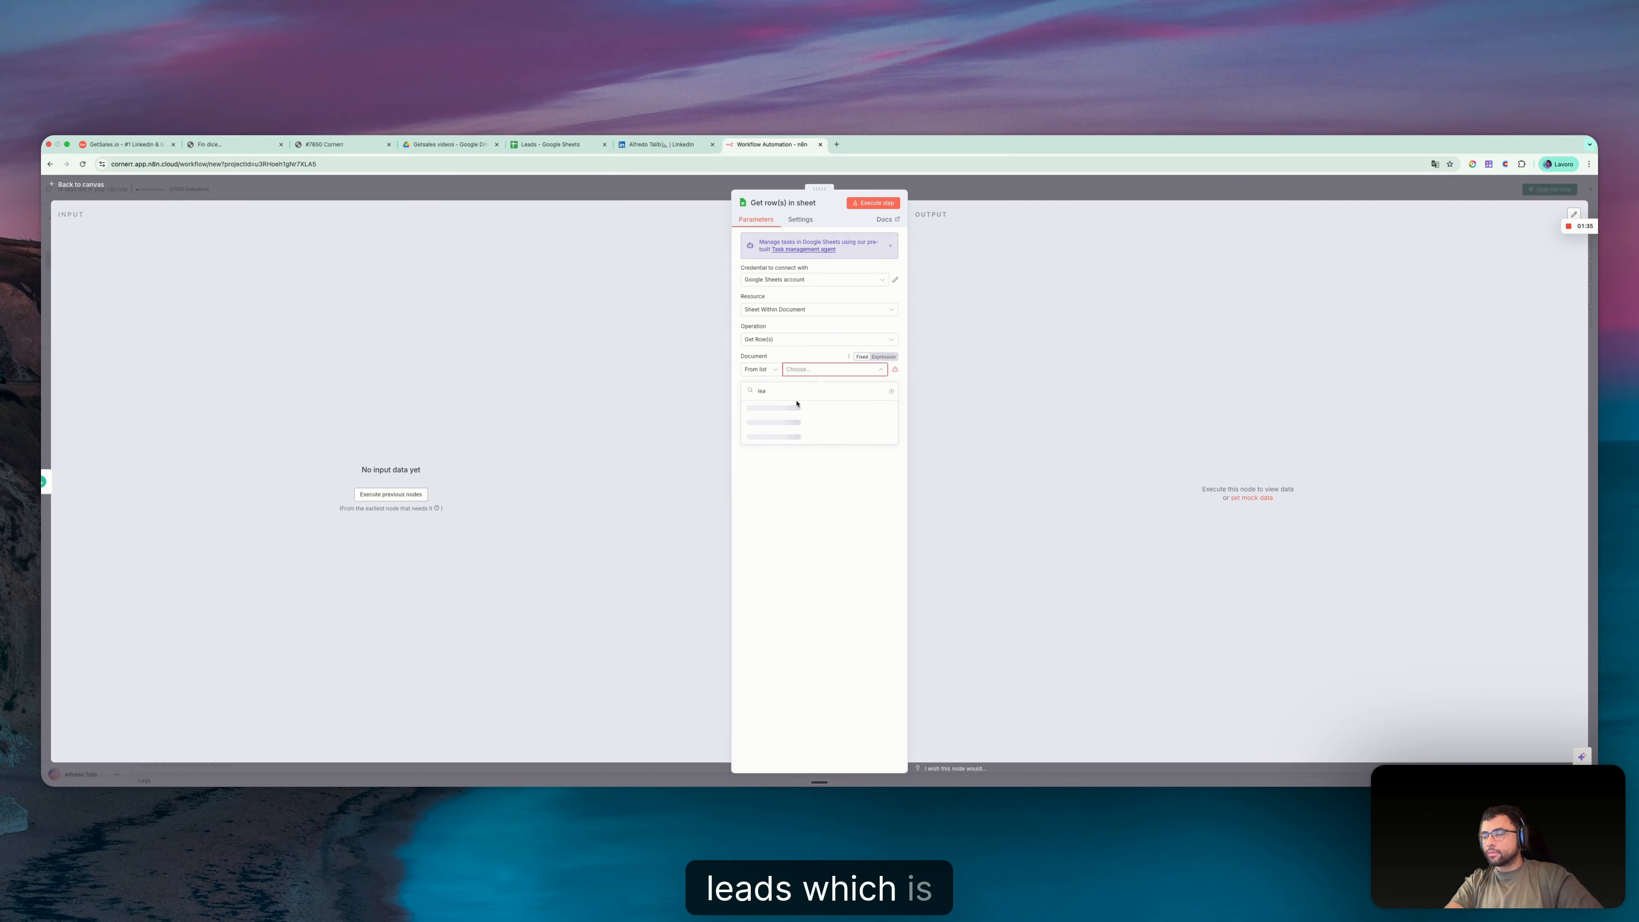
text(ds)
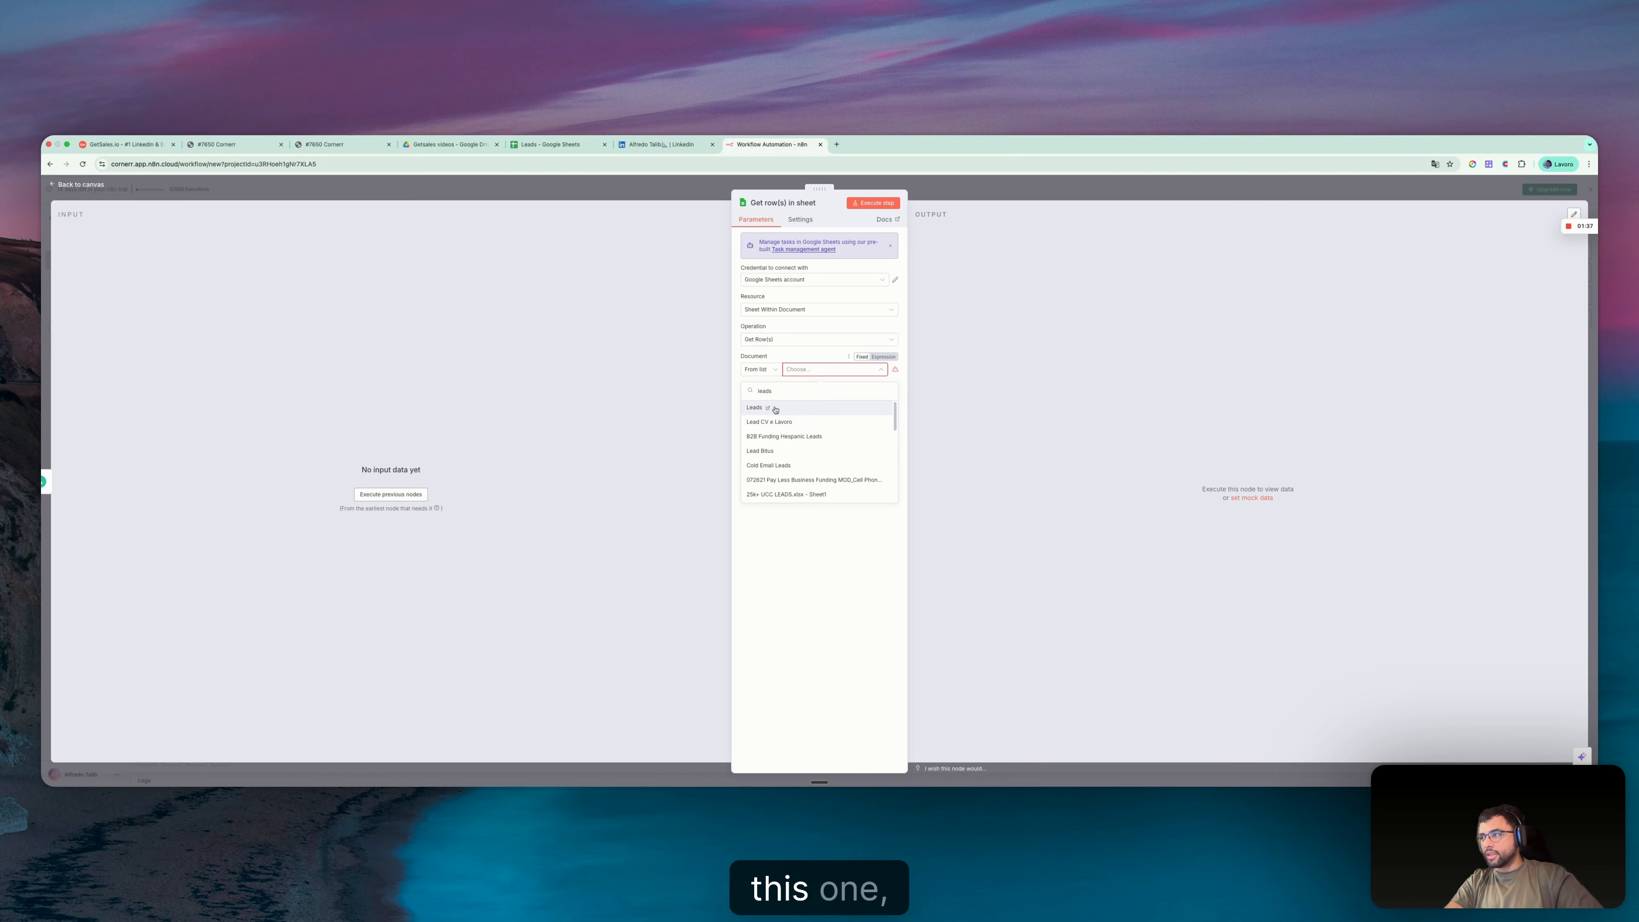
click(775, 409)
click(816, 399)
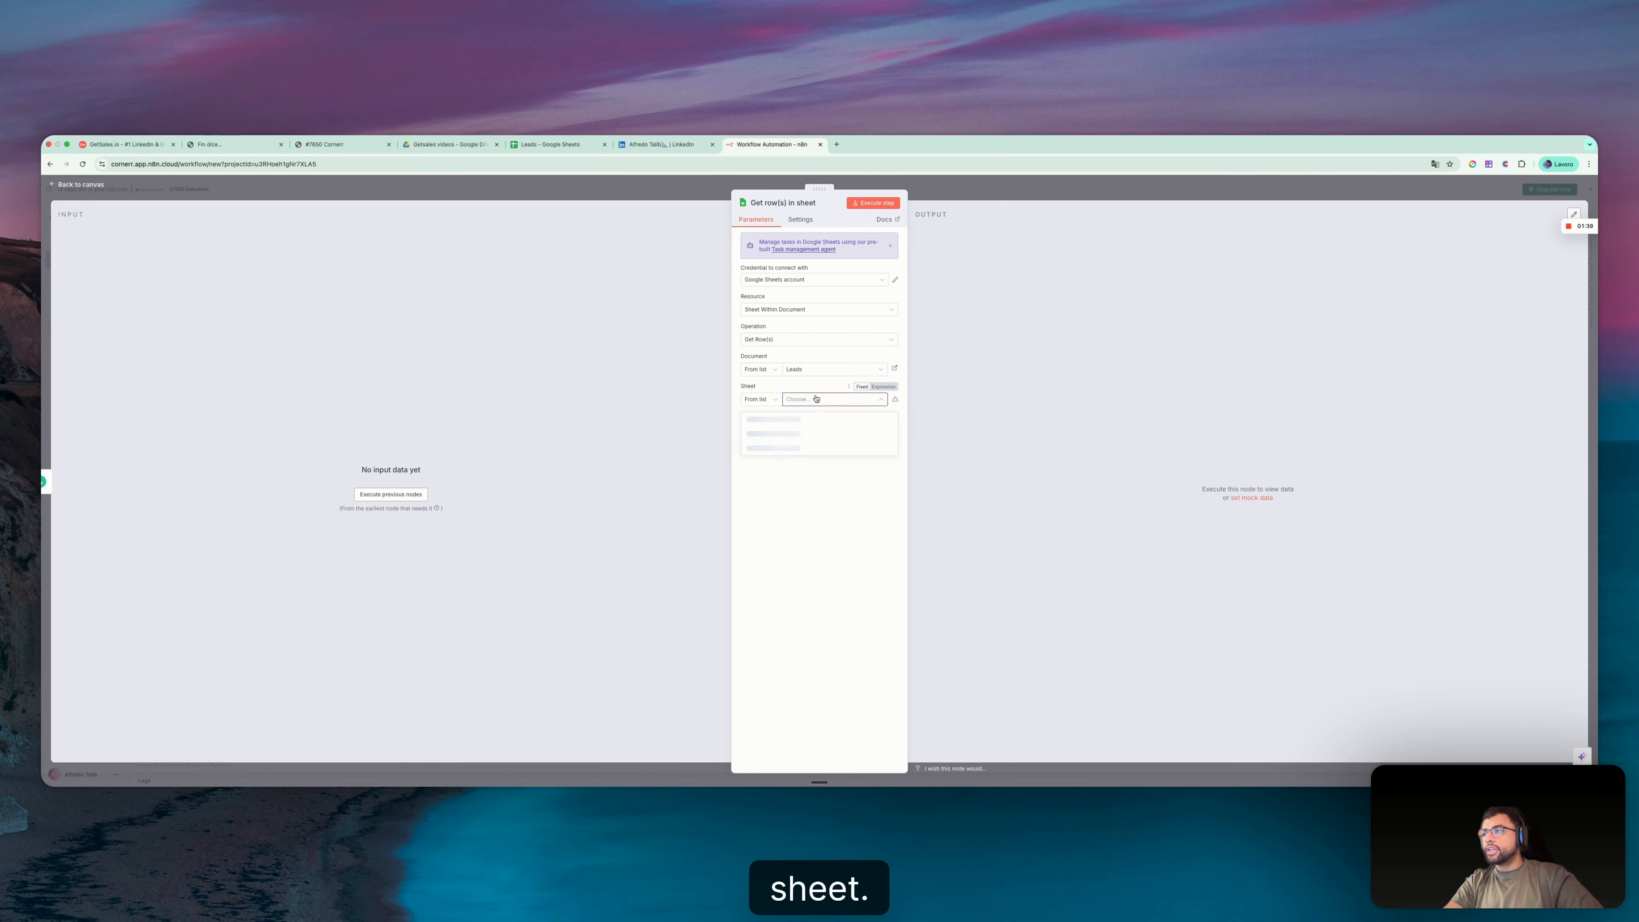
click(785, 421)
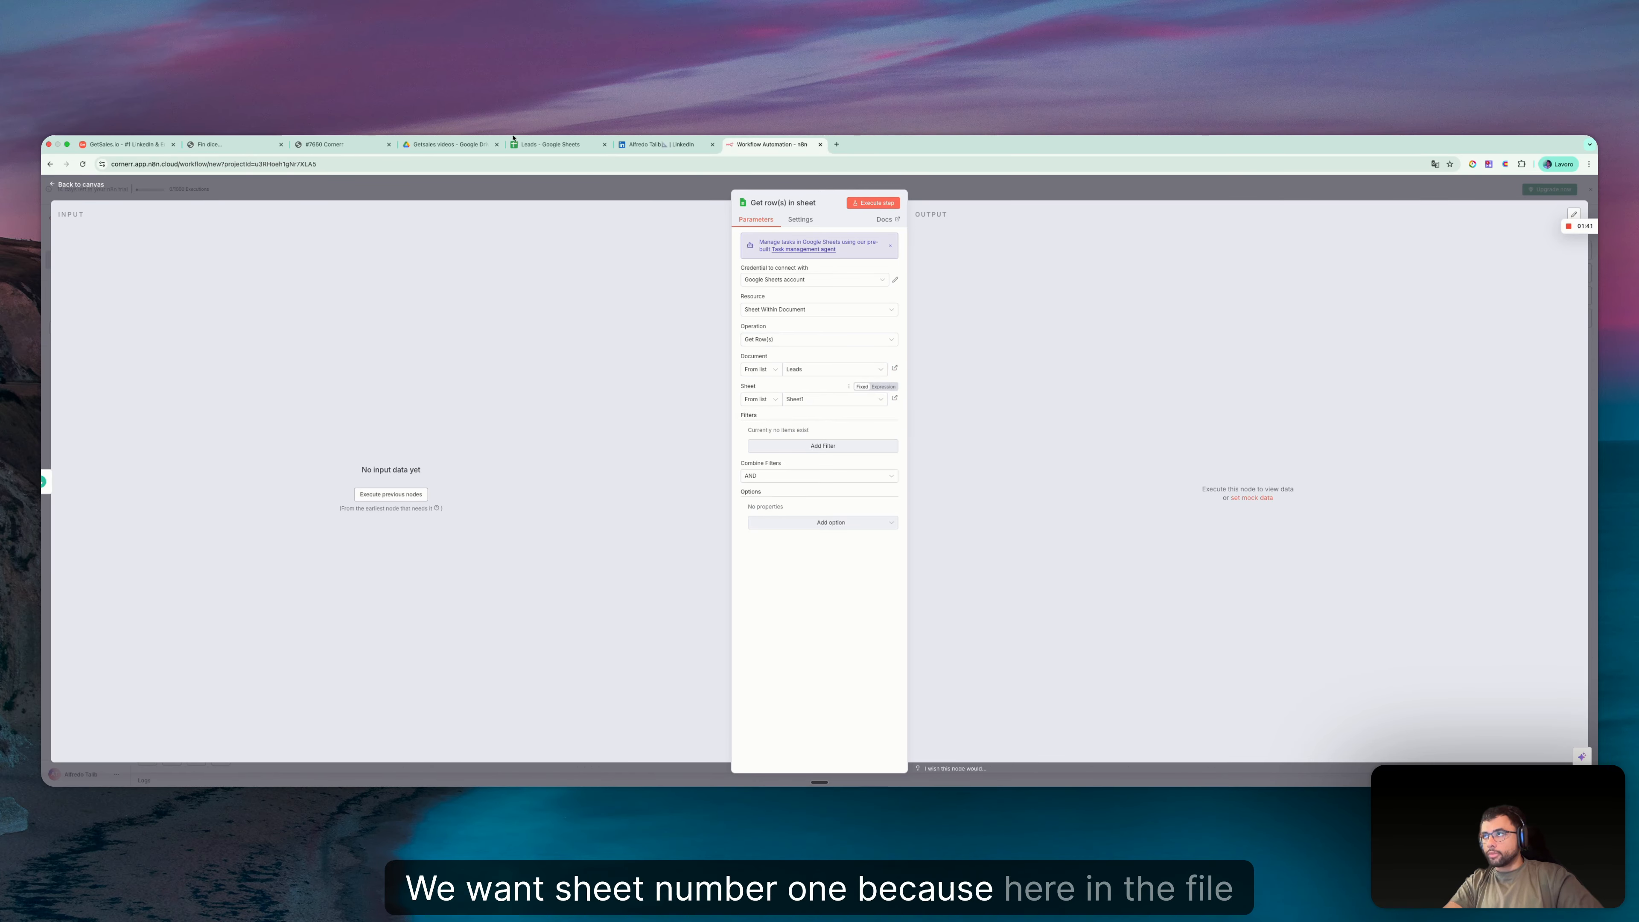
click(533, 145)
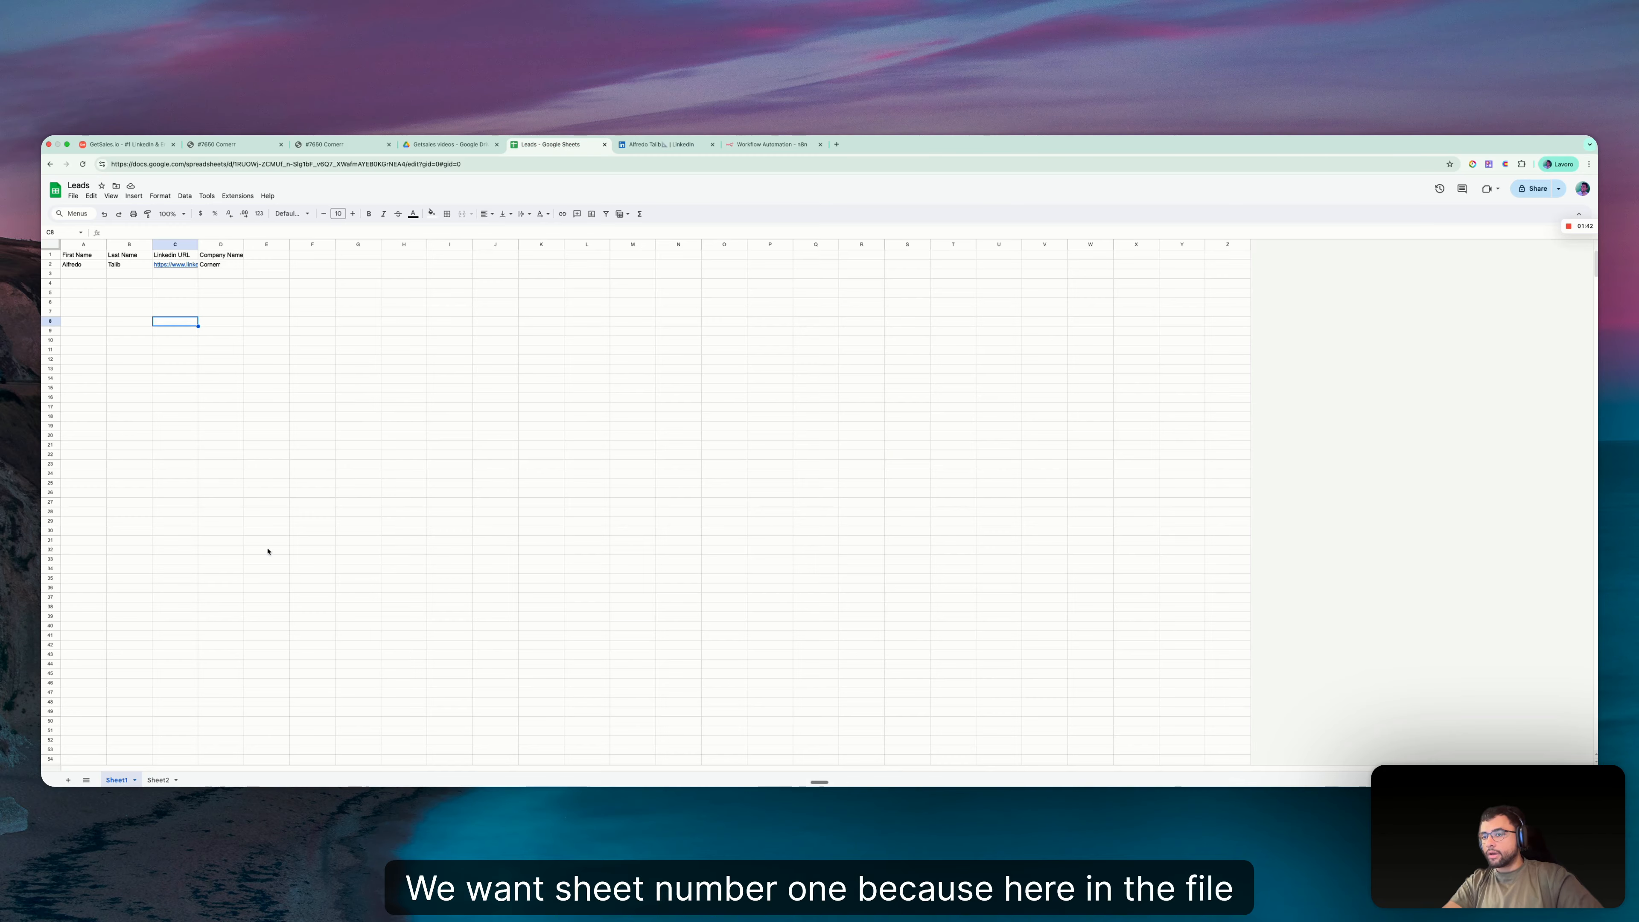
click(770, 155)
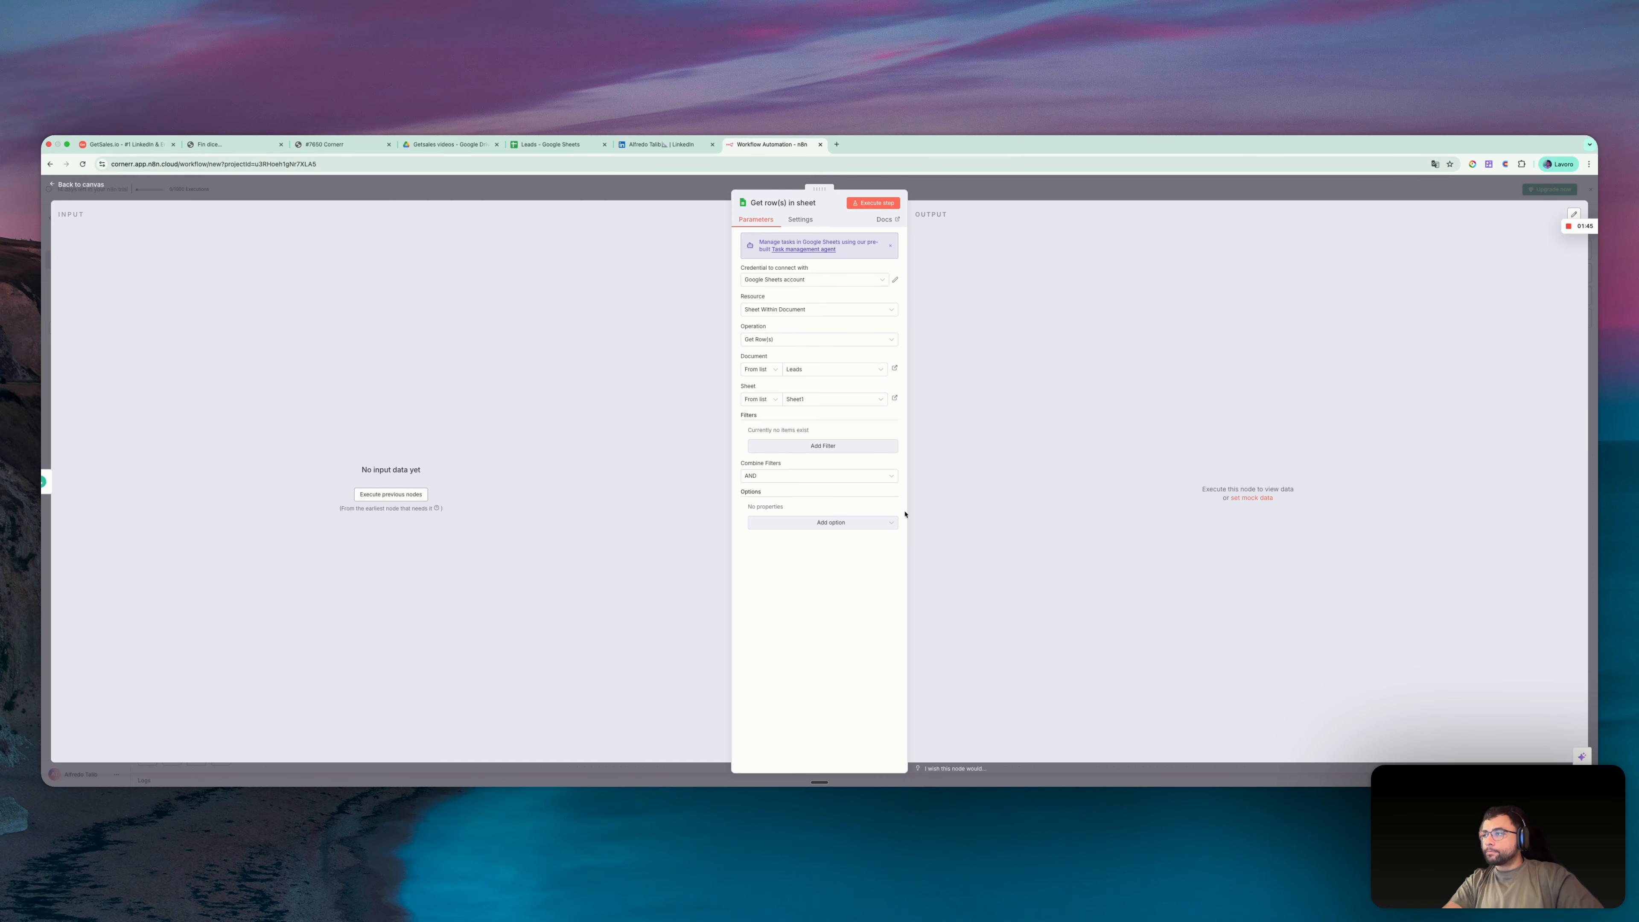
click(971, 185)
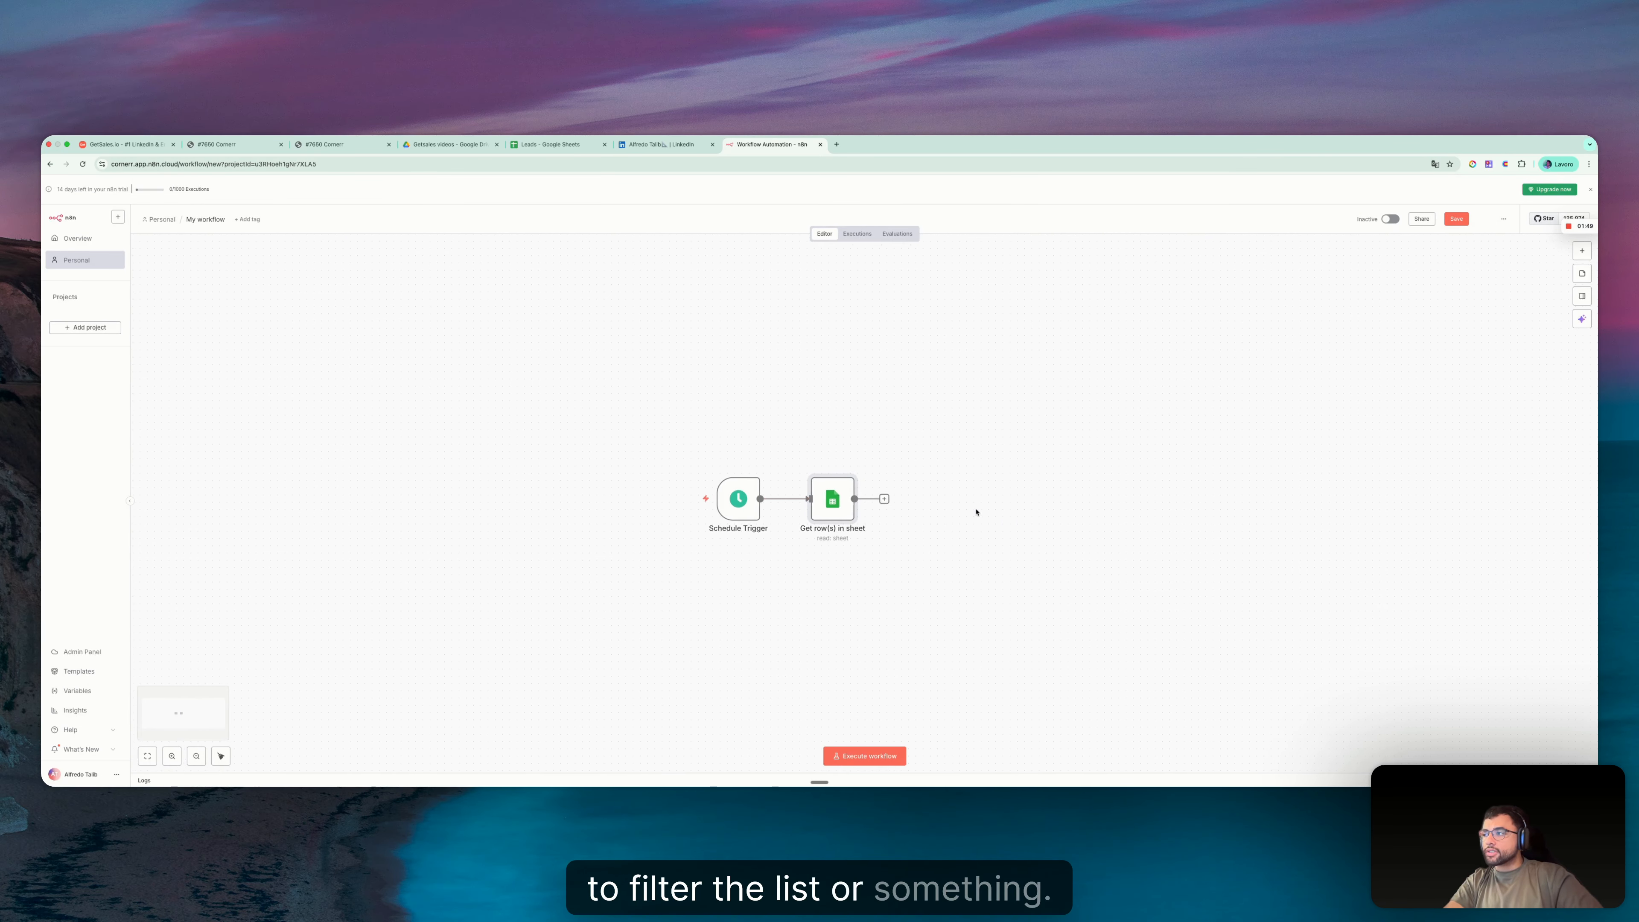
Search the nodes available after "Get row(s) in sheet" for a GetSales integration, and clear the search
click(860, 500)
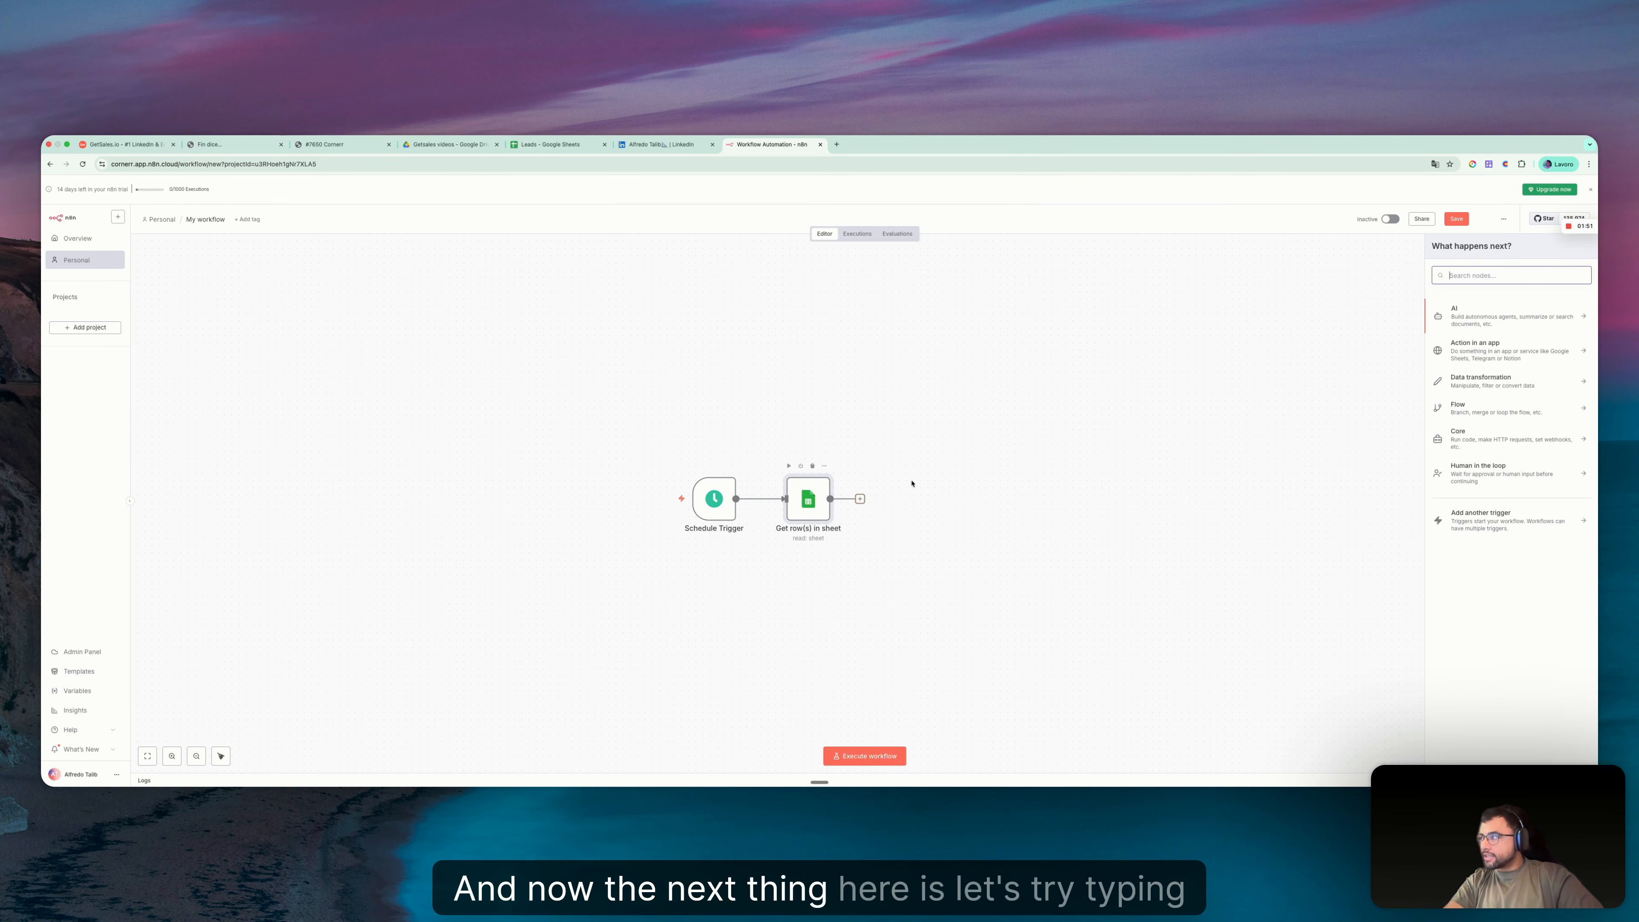
text(getsa)
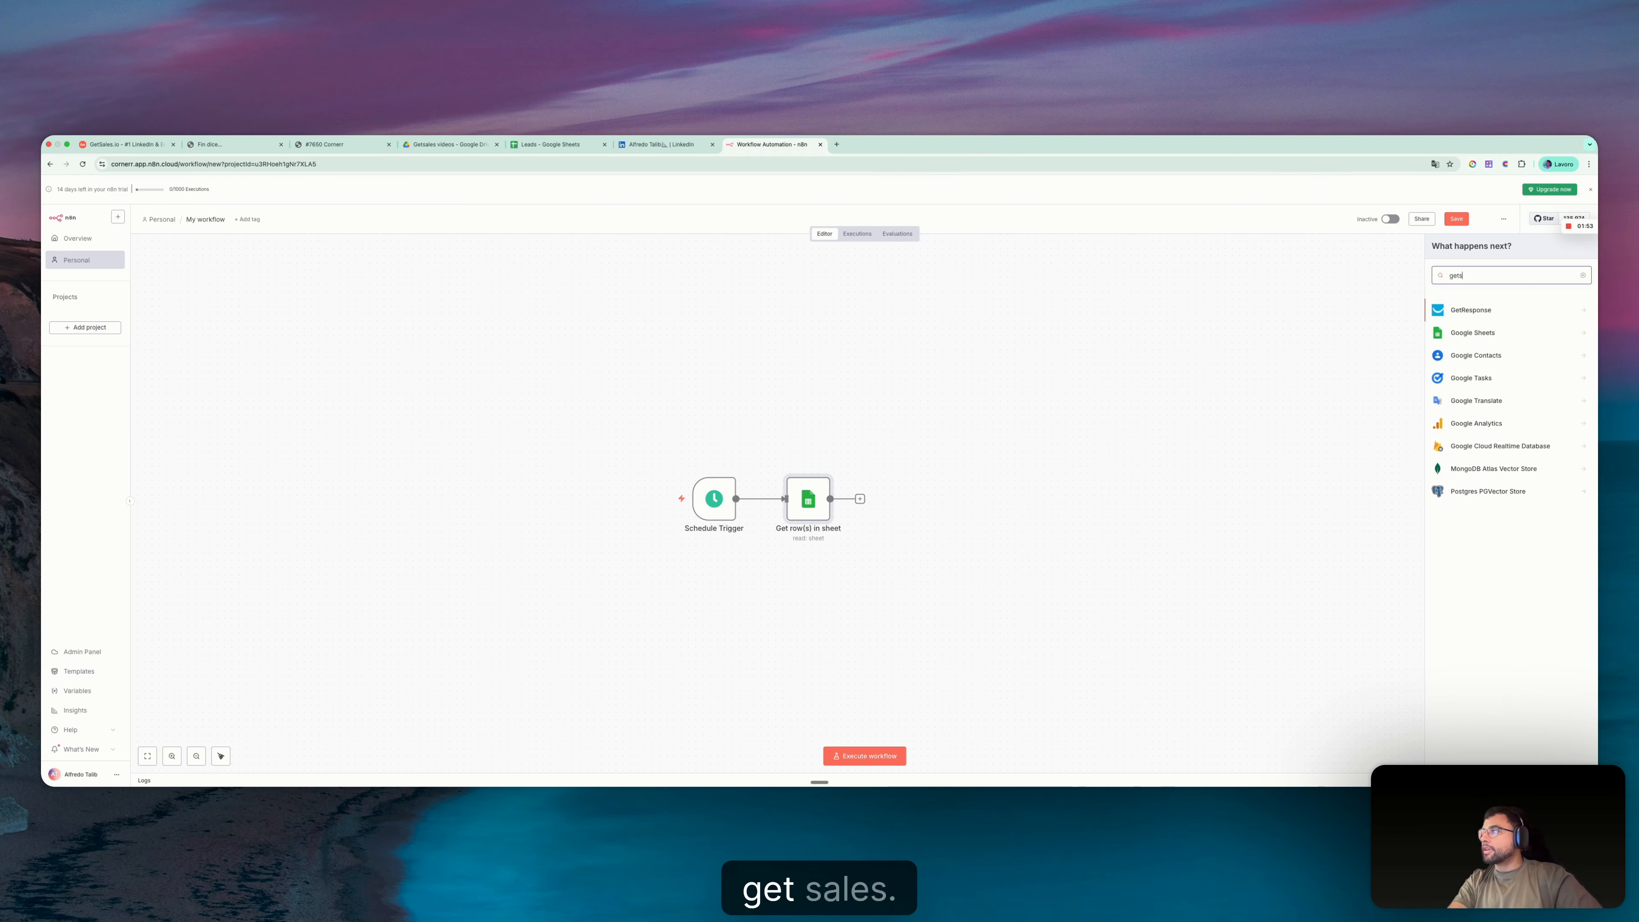
key(BackSpace)
key(BackSpace)
key(BackSpace)
key(BackSpace)
key(BackSpace)
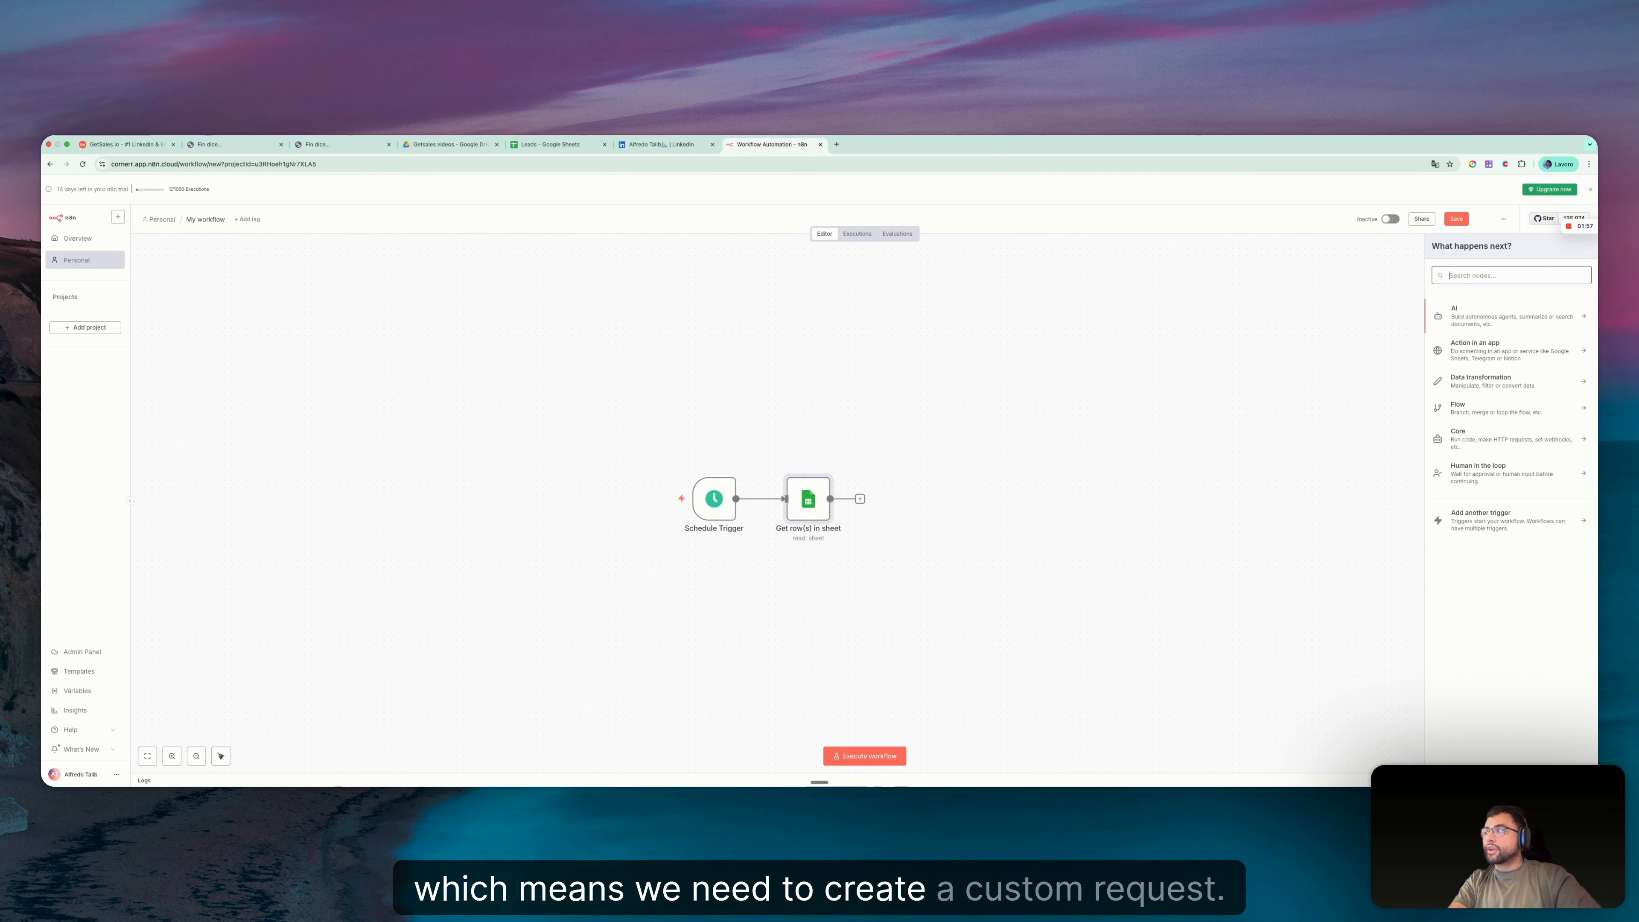
Add an HTTP Request node after the "Get row(s) in sheet" node
text(http)
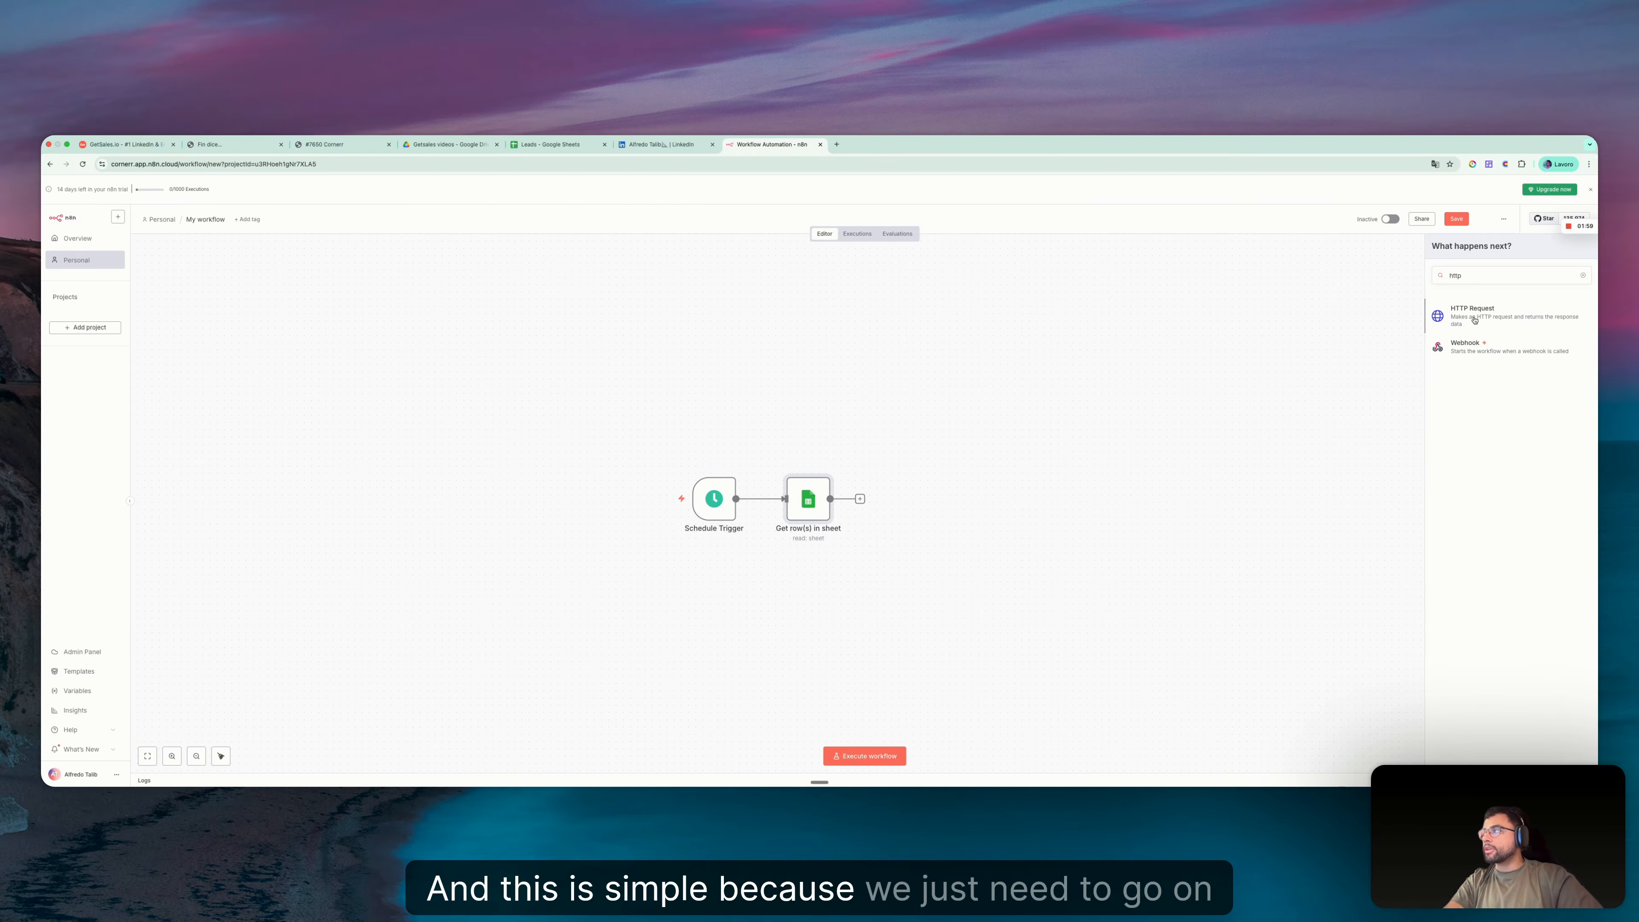
click(1474, 320)
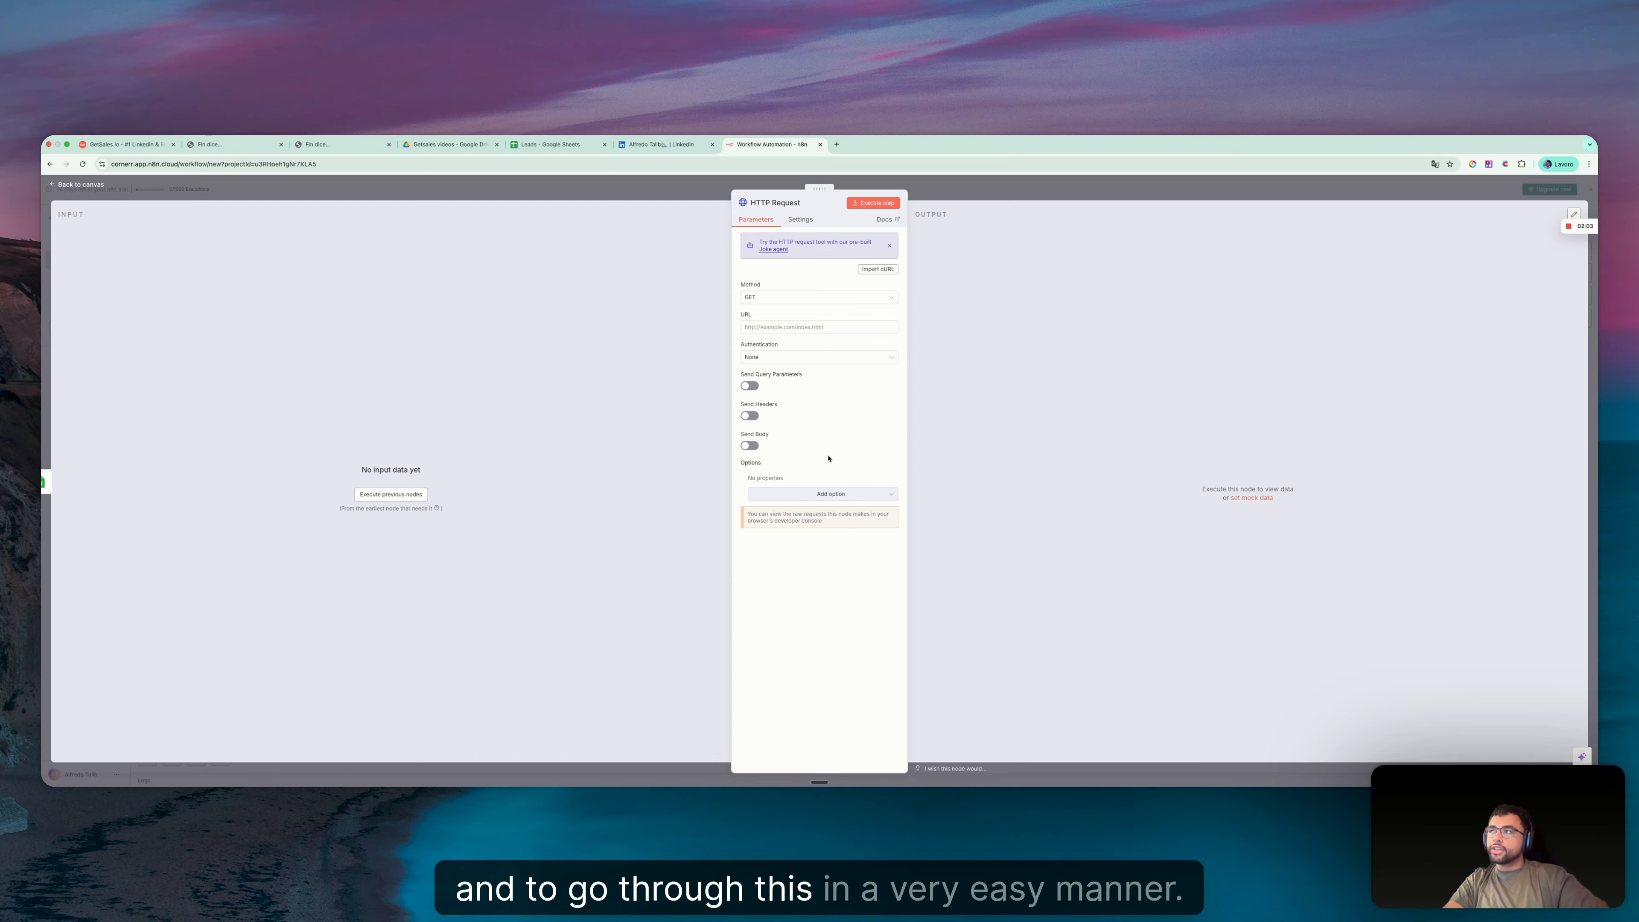
Check the request type in the GetSales "Add a new contact to automation" documentation and set the HTTP Request method to POST
key(ctrl+Right)
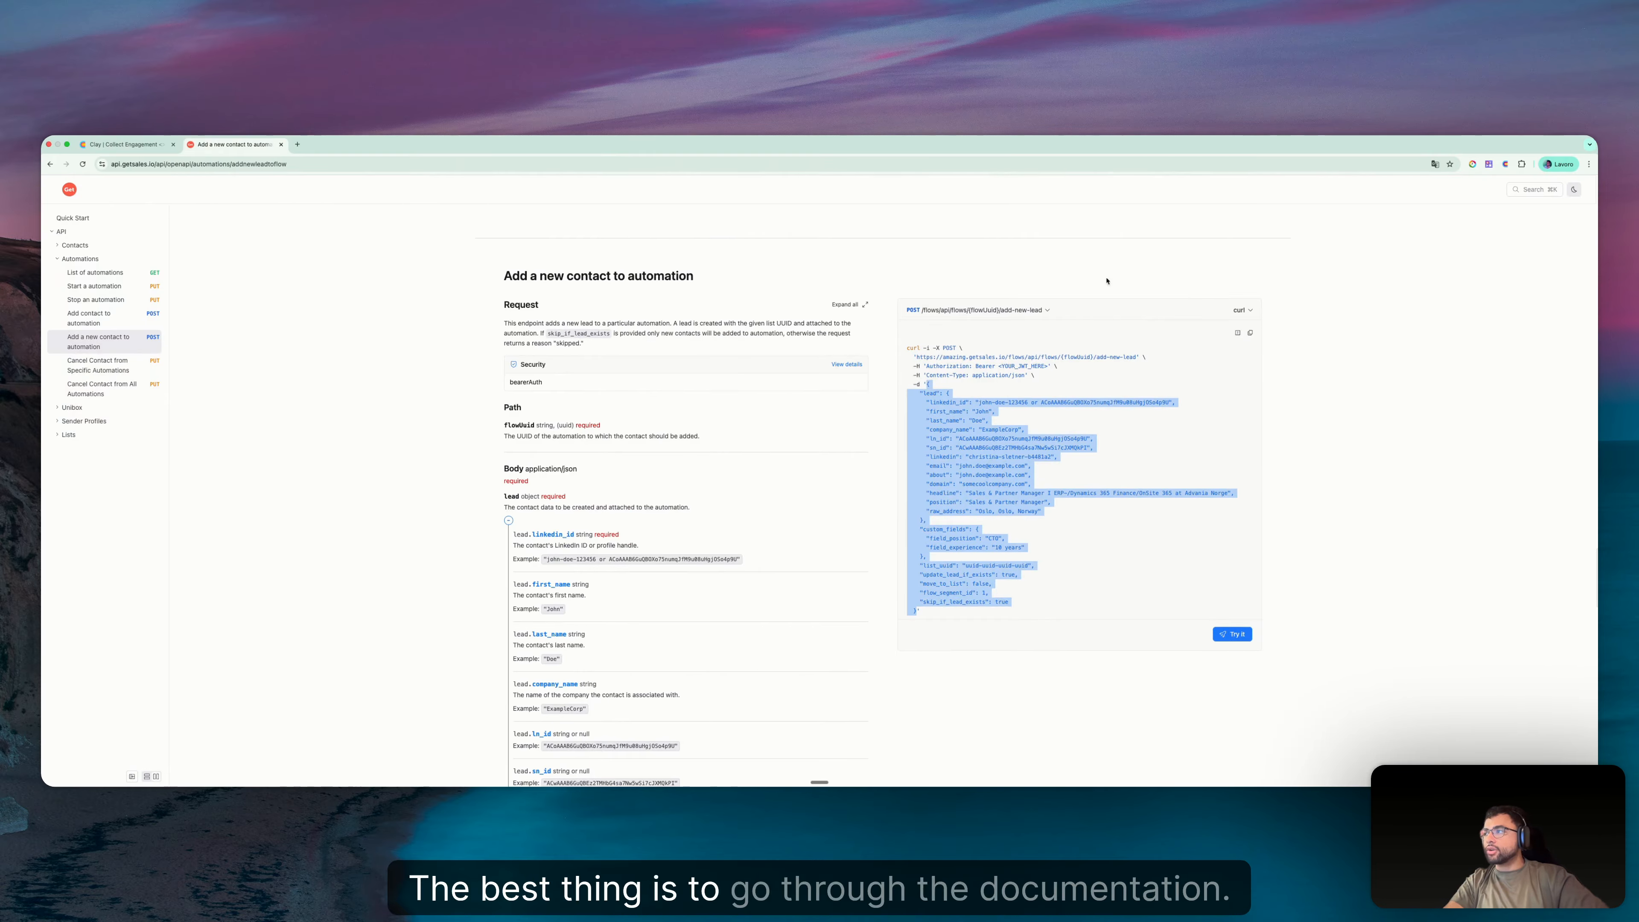
click(957, 357)
triple_click(949, 348)
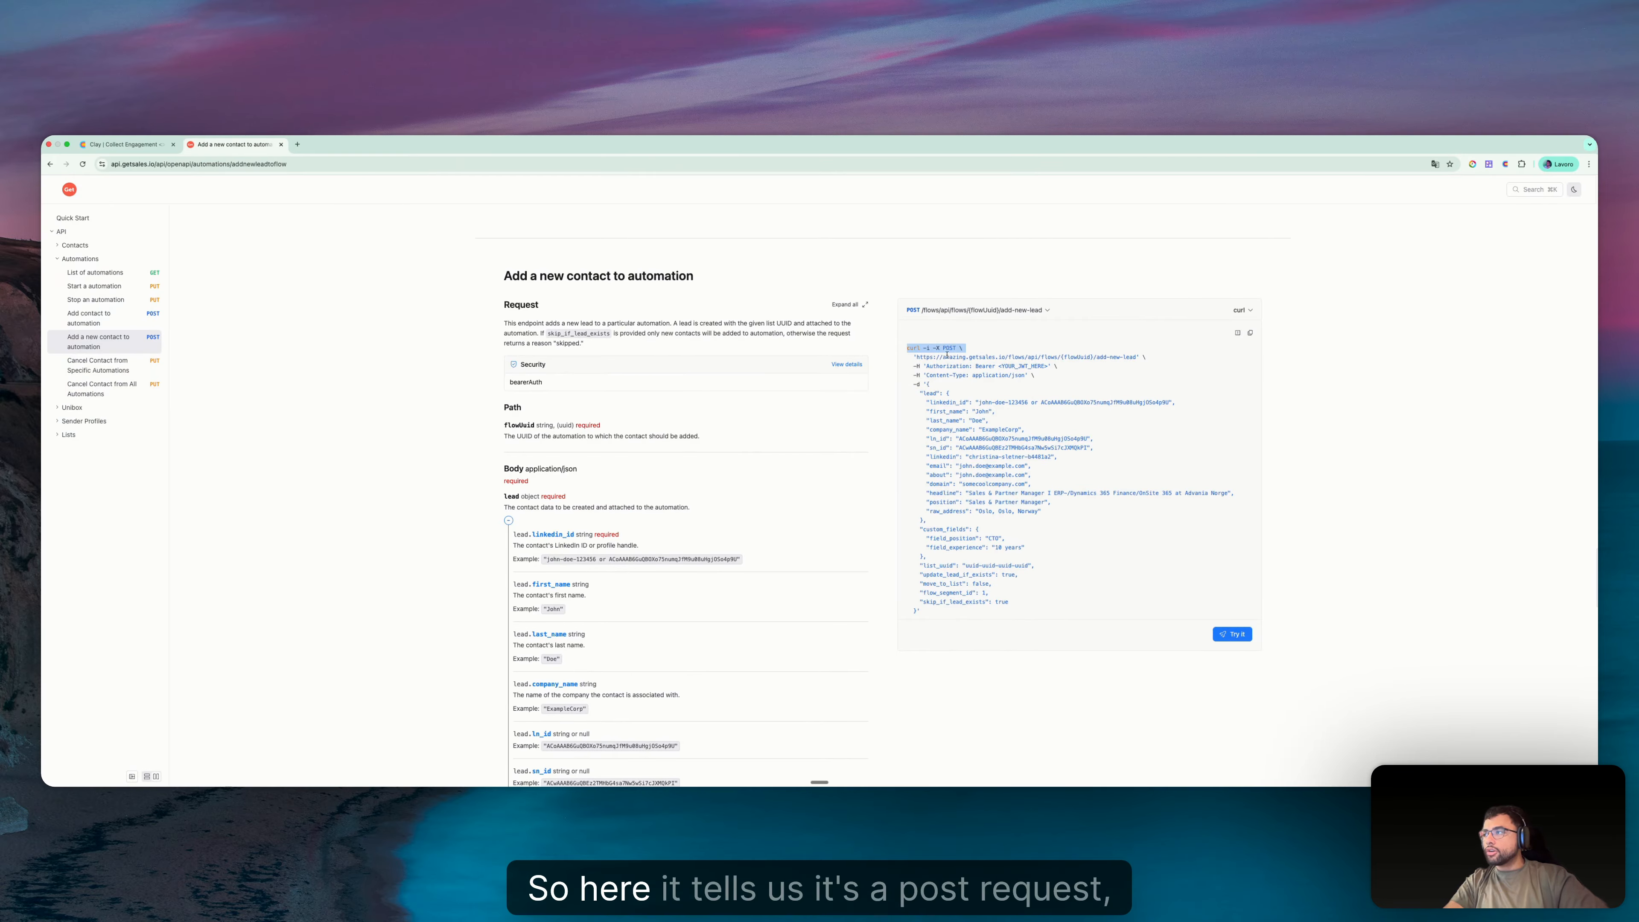
key(ctrl+Left)
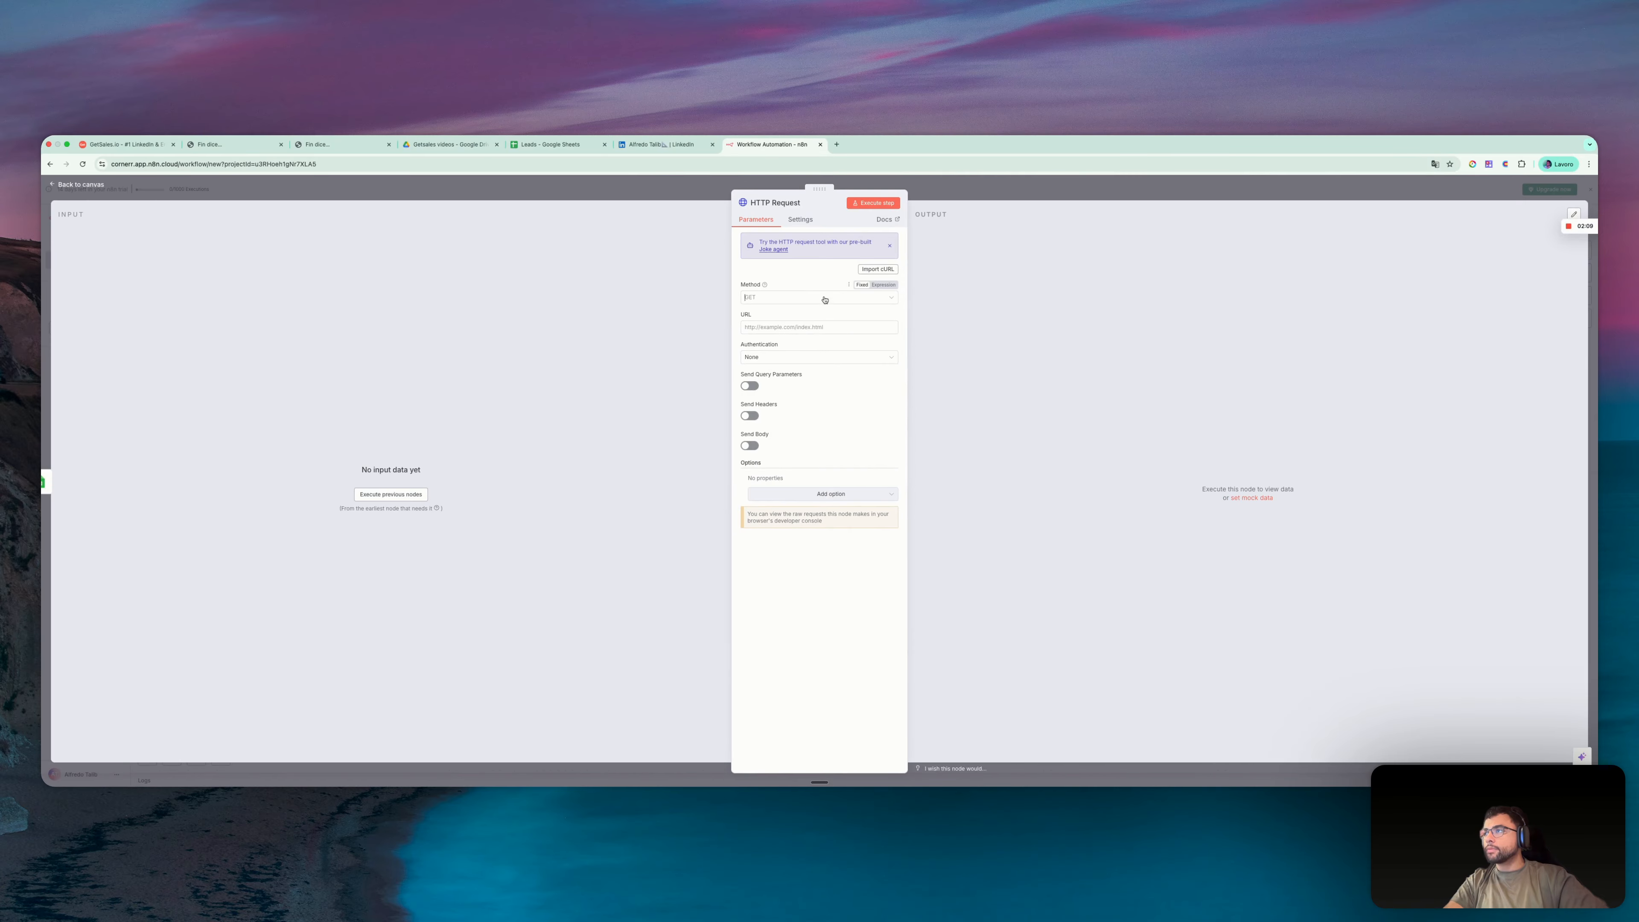
click(825, 298)
click(778, 398)
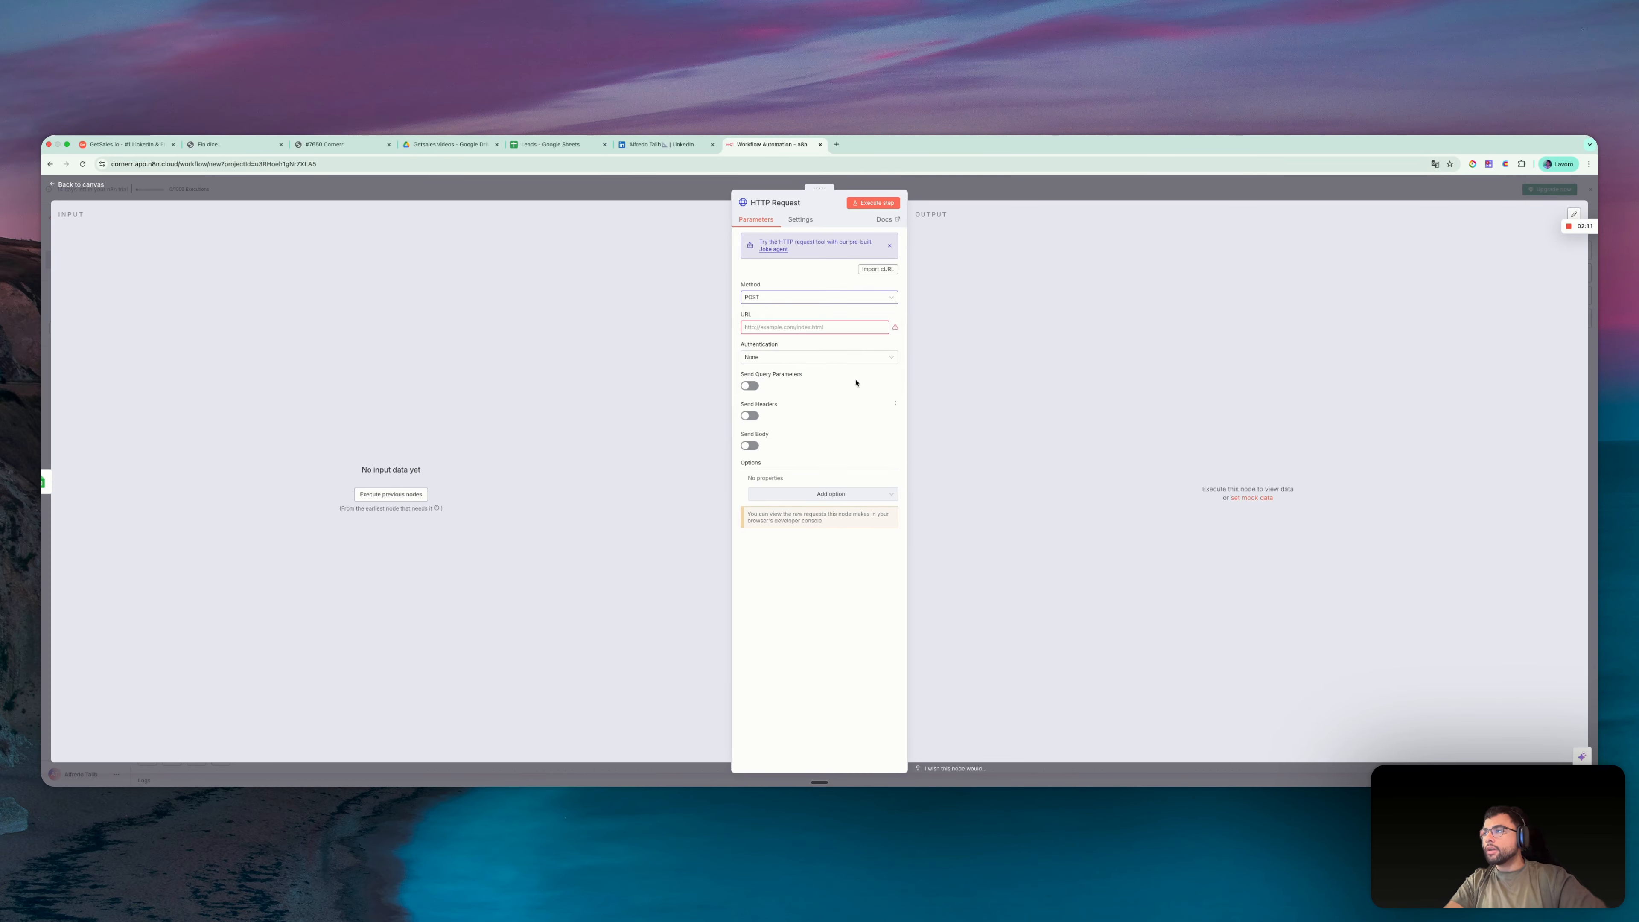
key(ctrl+Right)
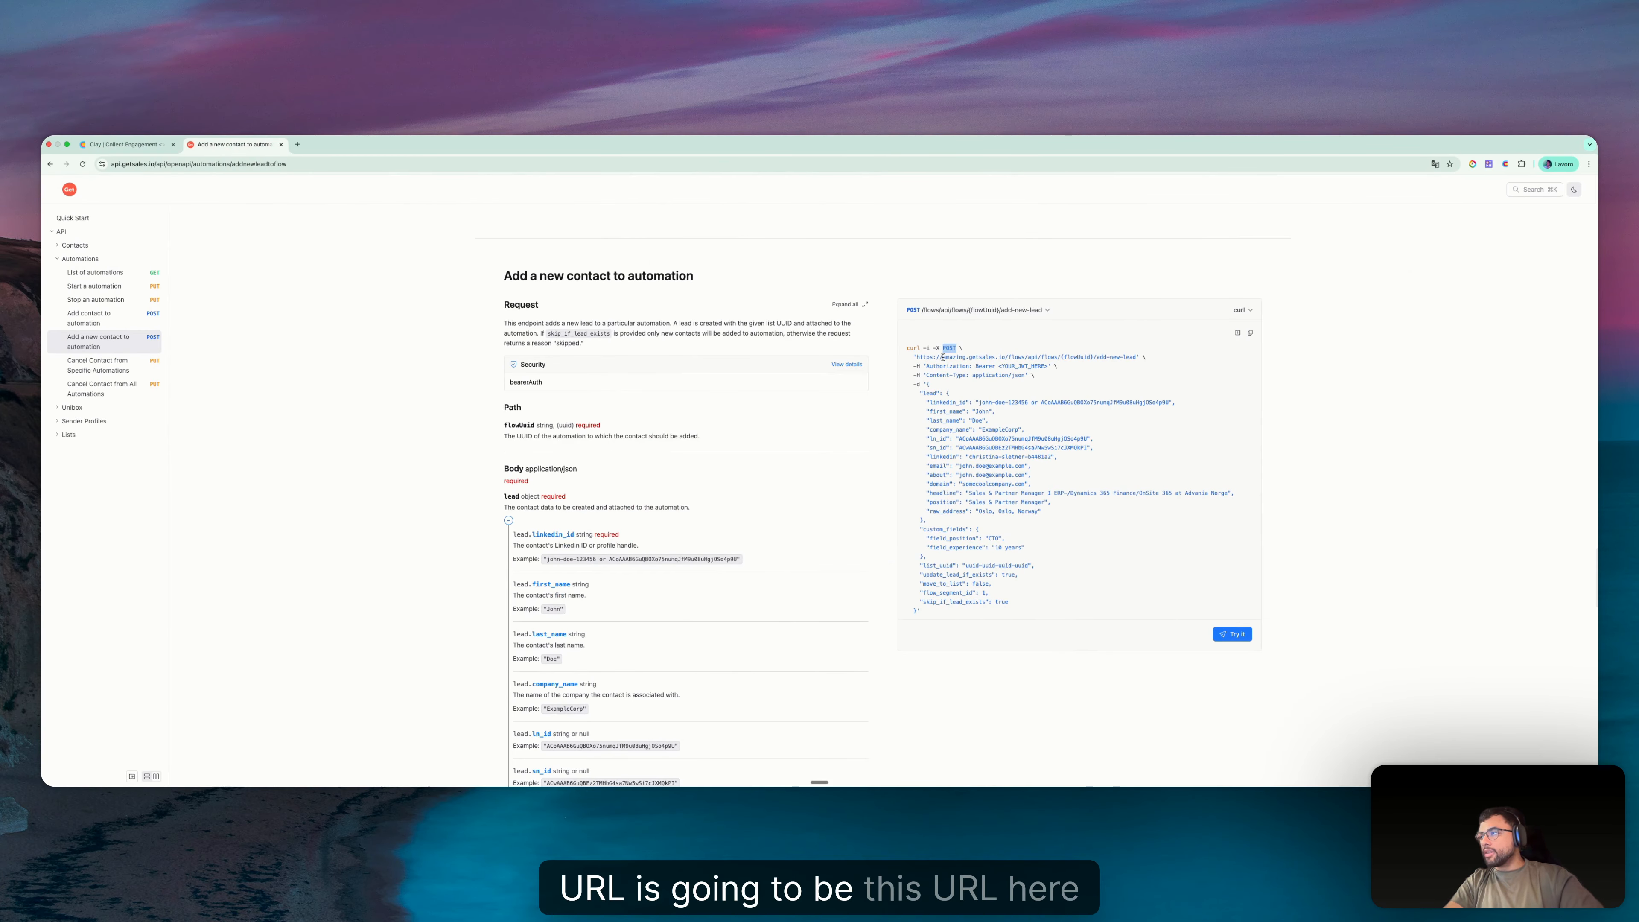
drag(917, 356, 1145, 356)
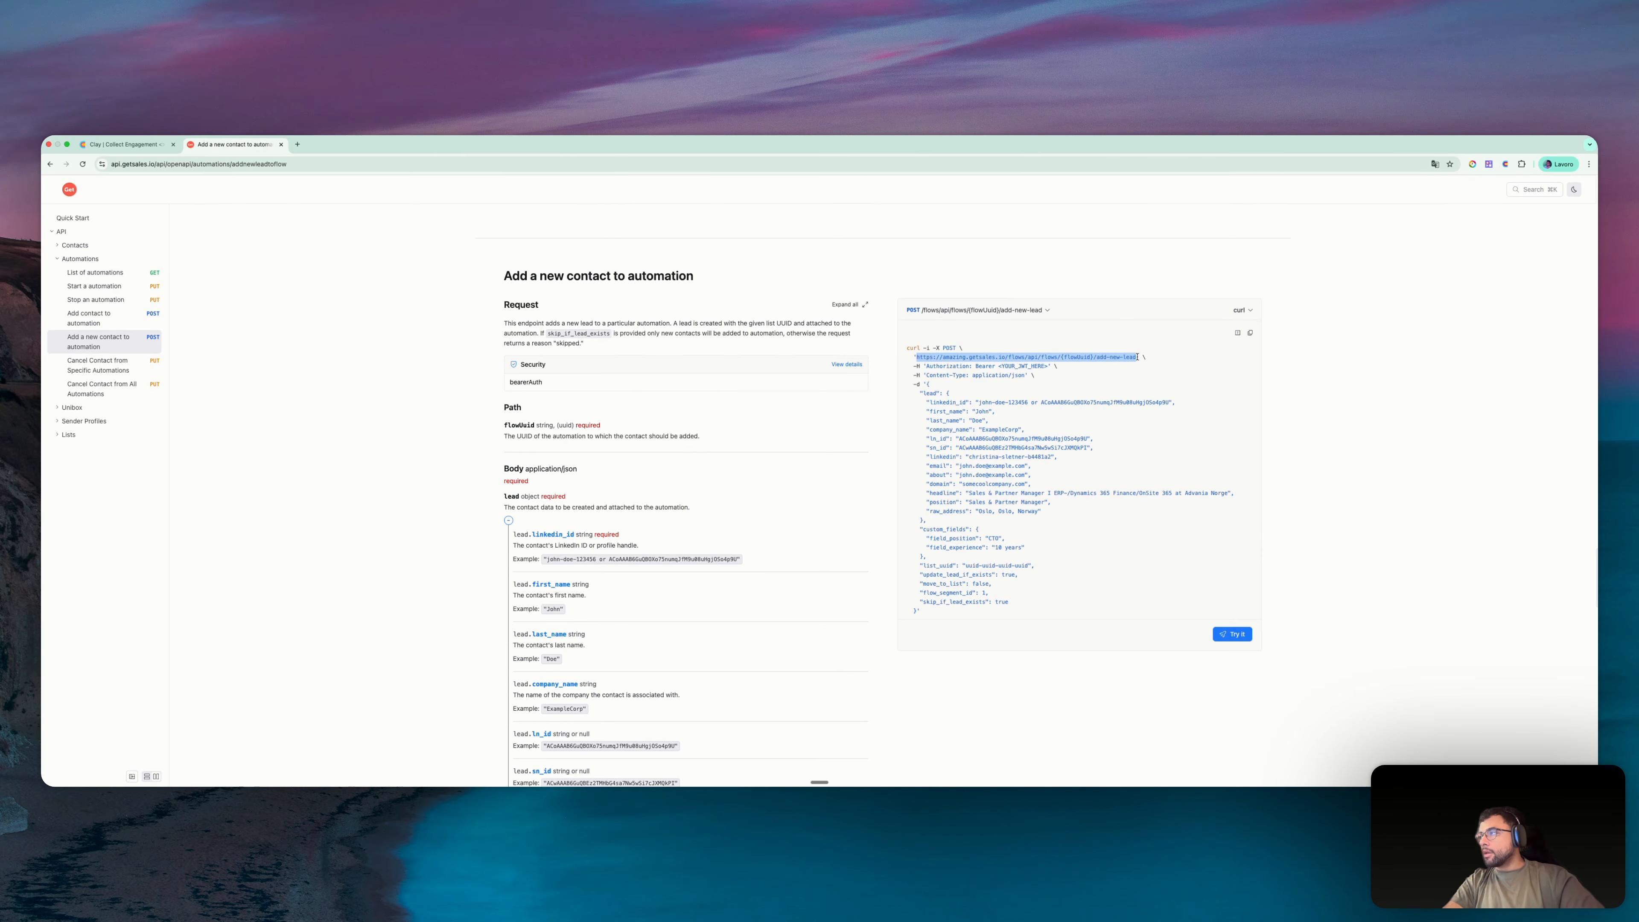
key(ctrl+Left)
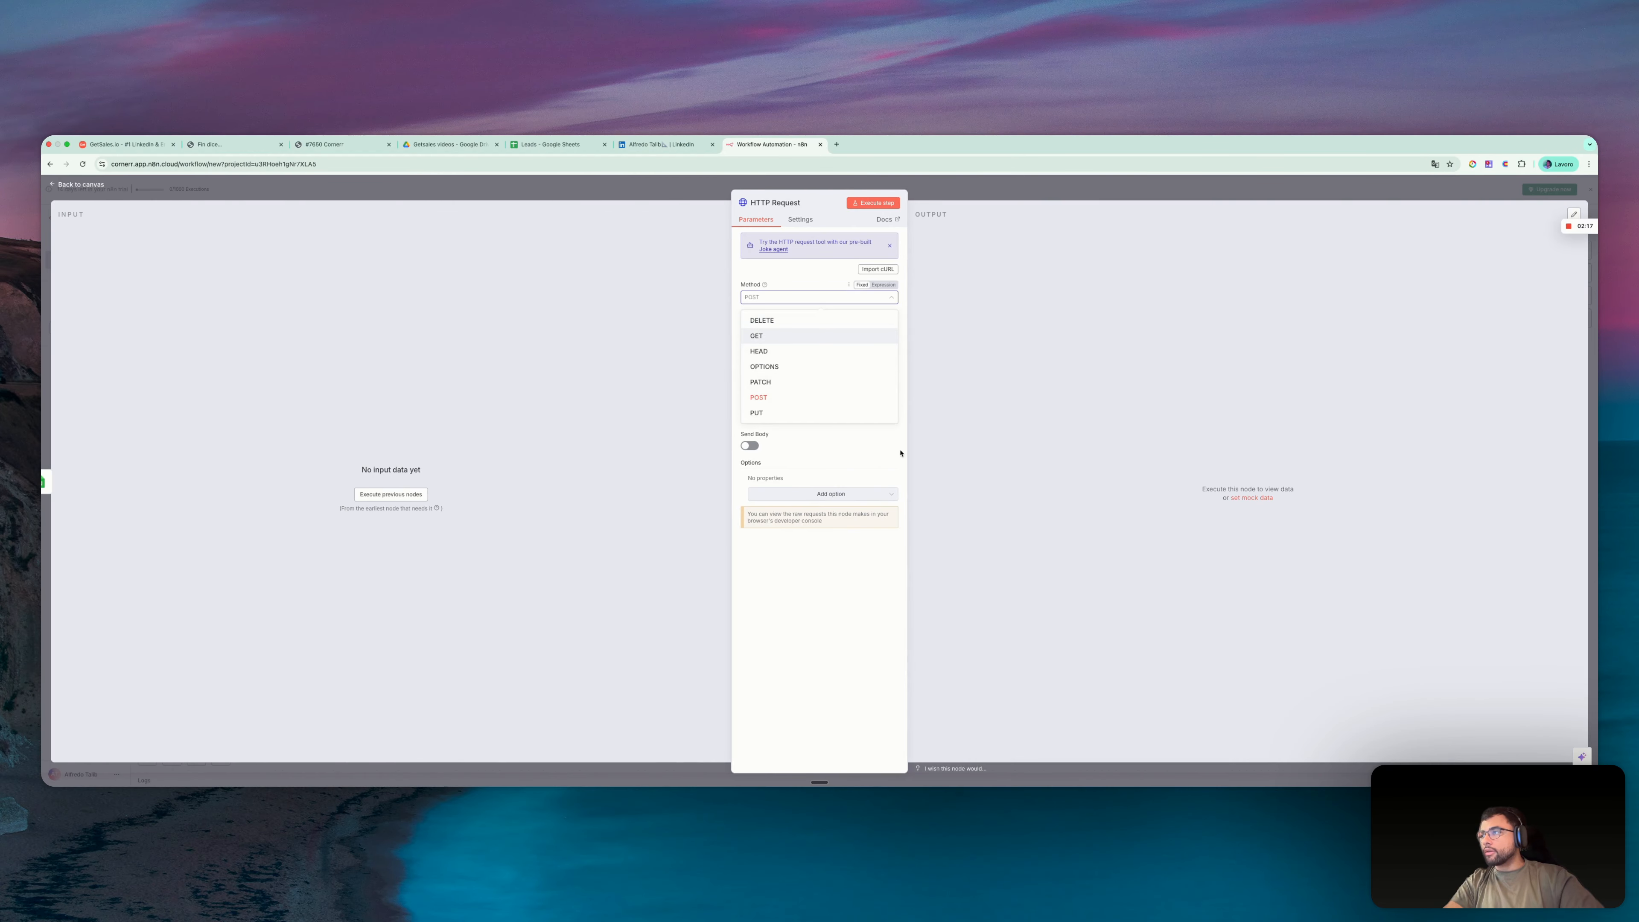
click(787, 399)
click(786, 326)
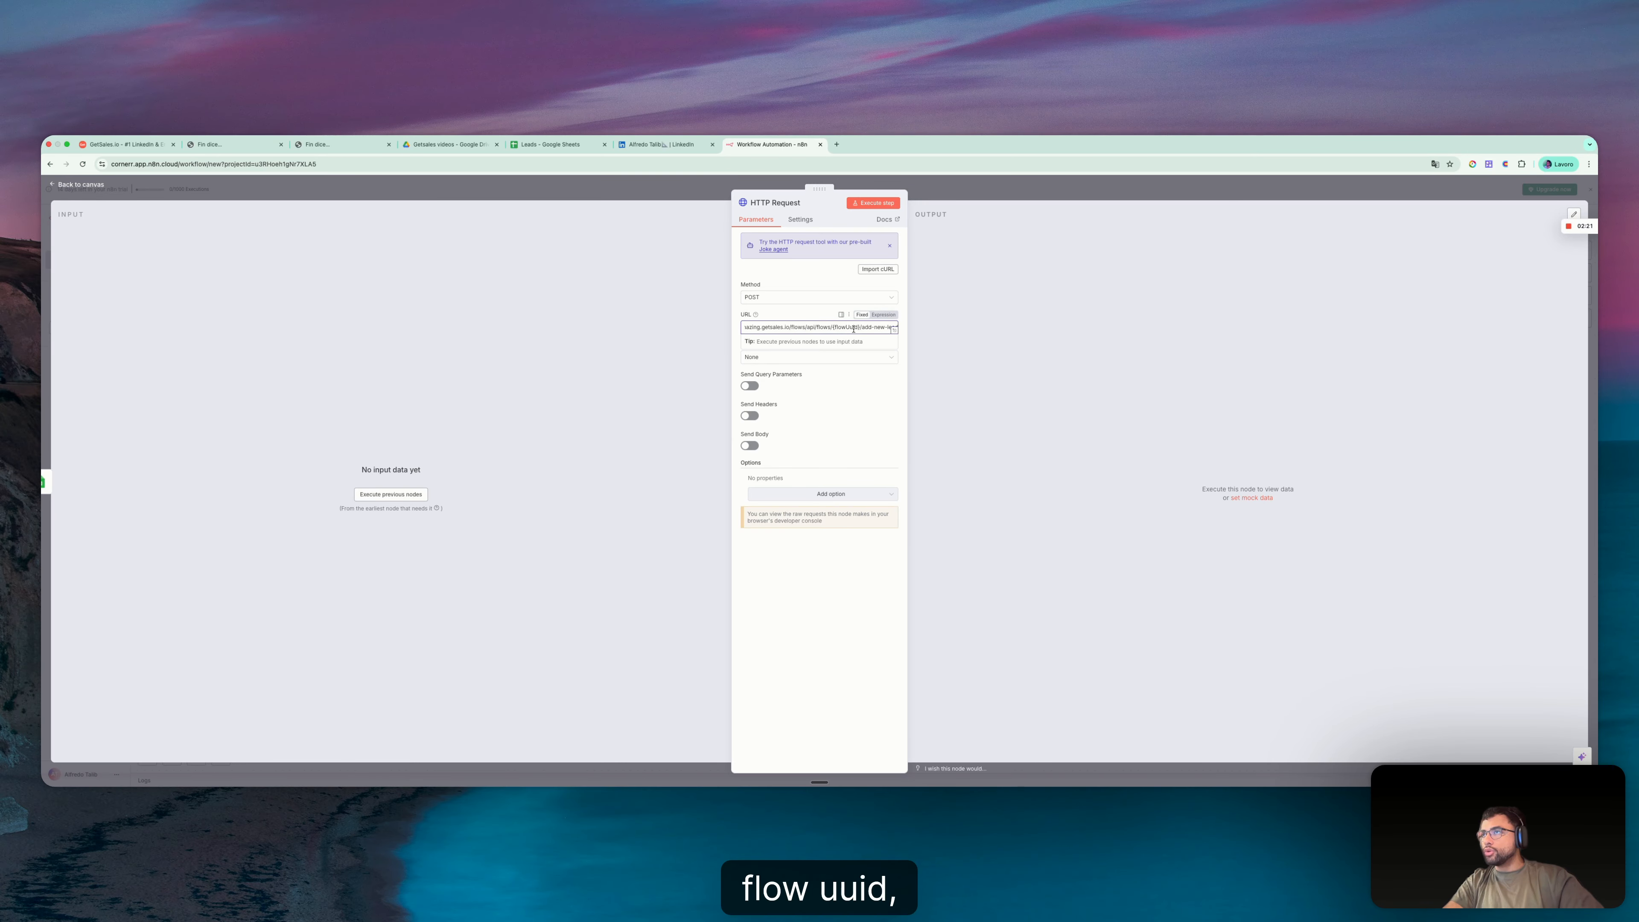
click(316, 144)
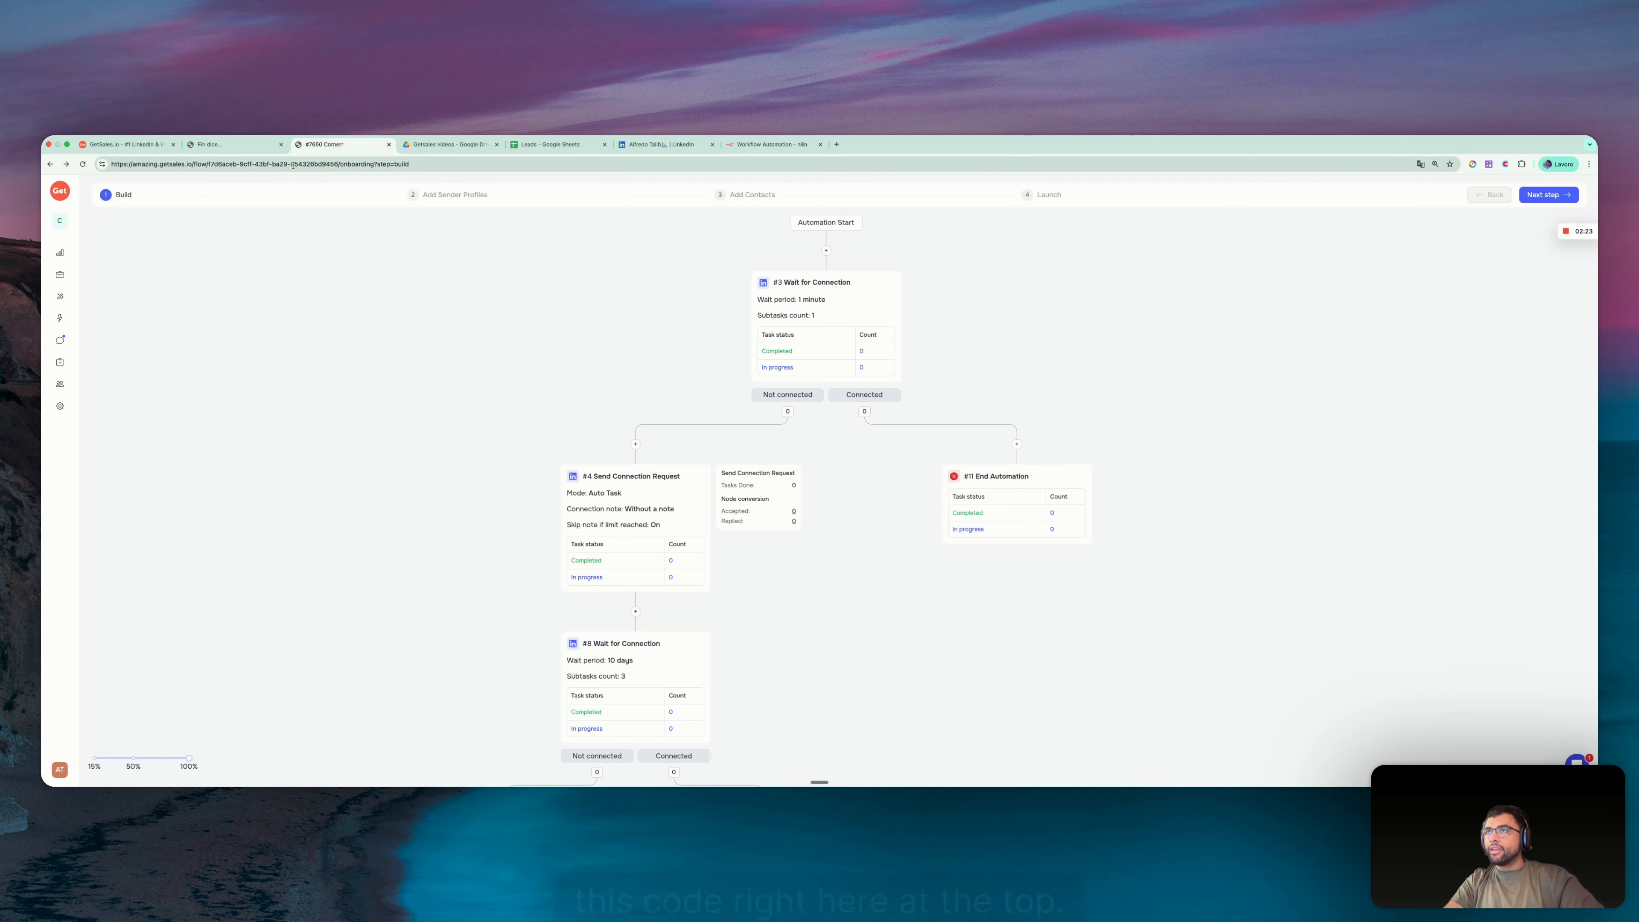
click(274, 165)
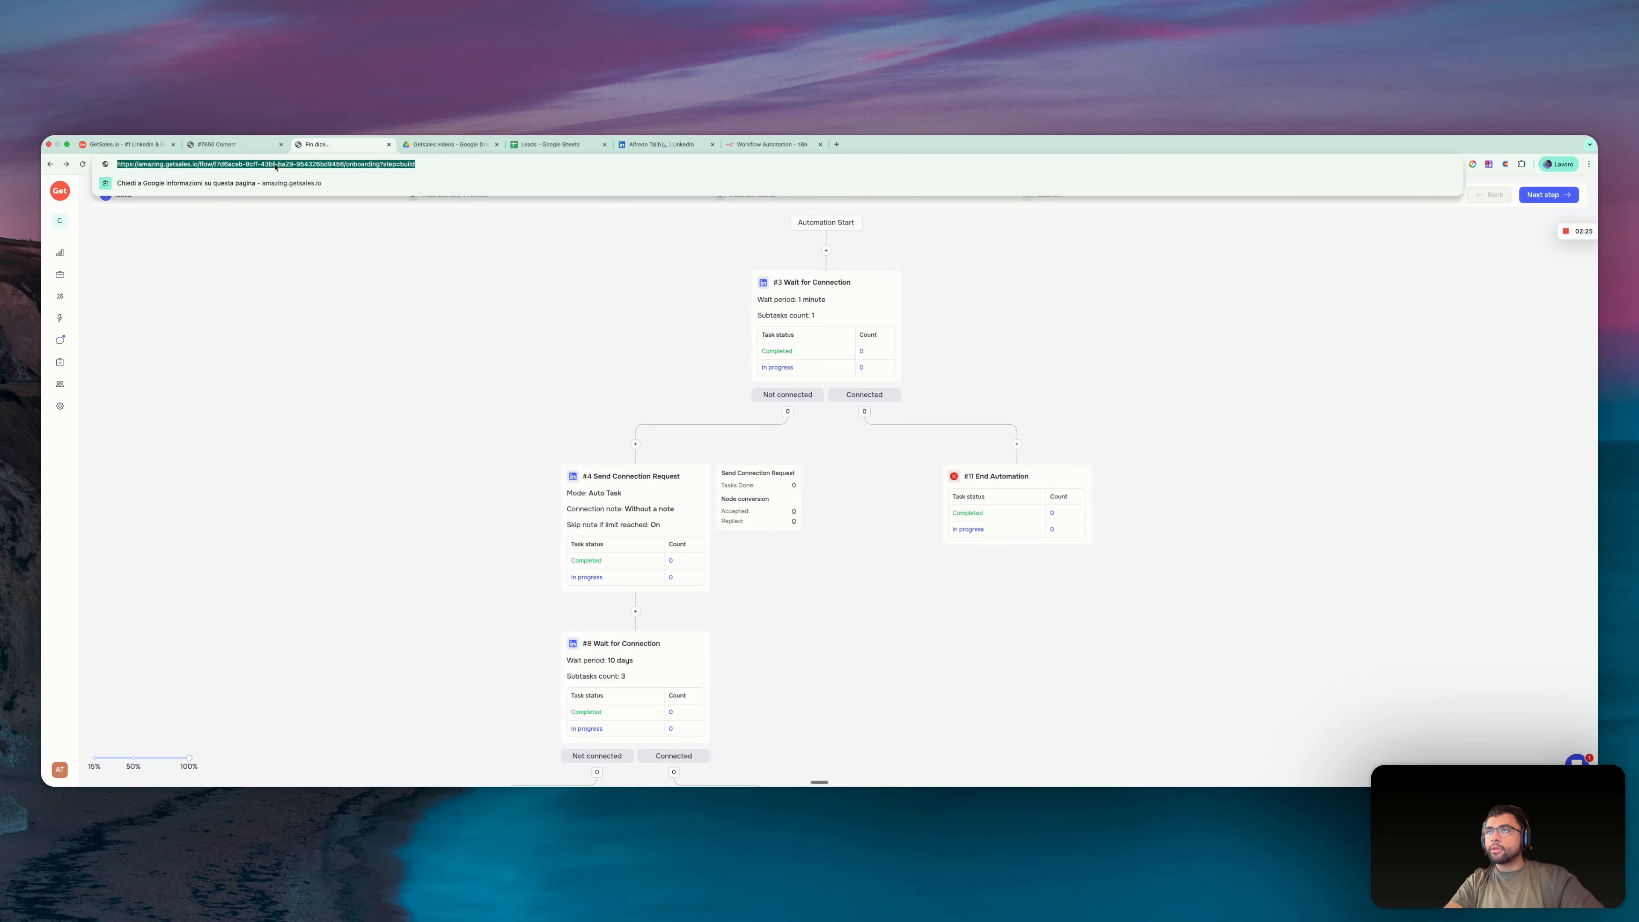
click(767, 146)
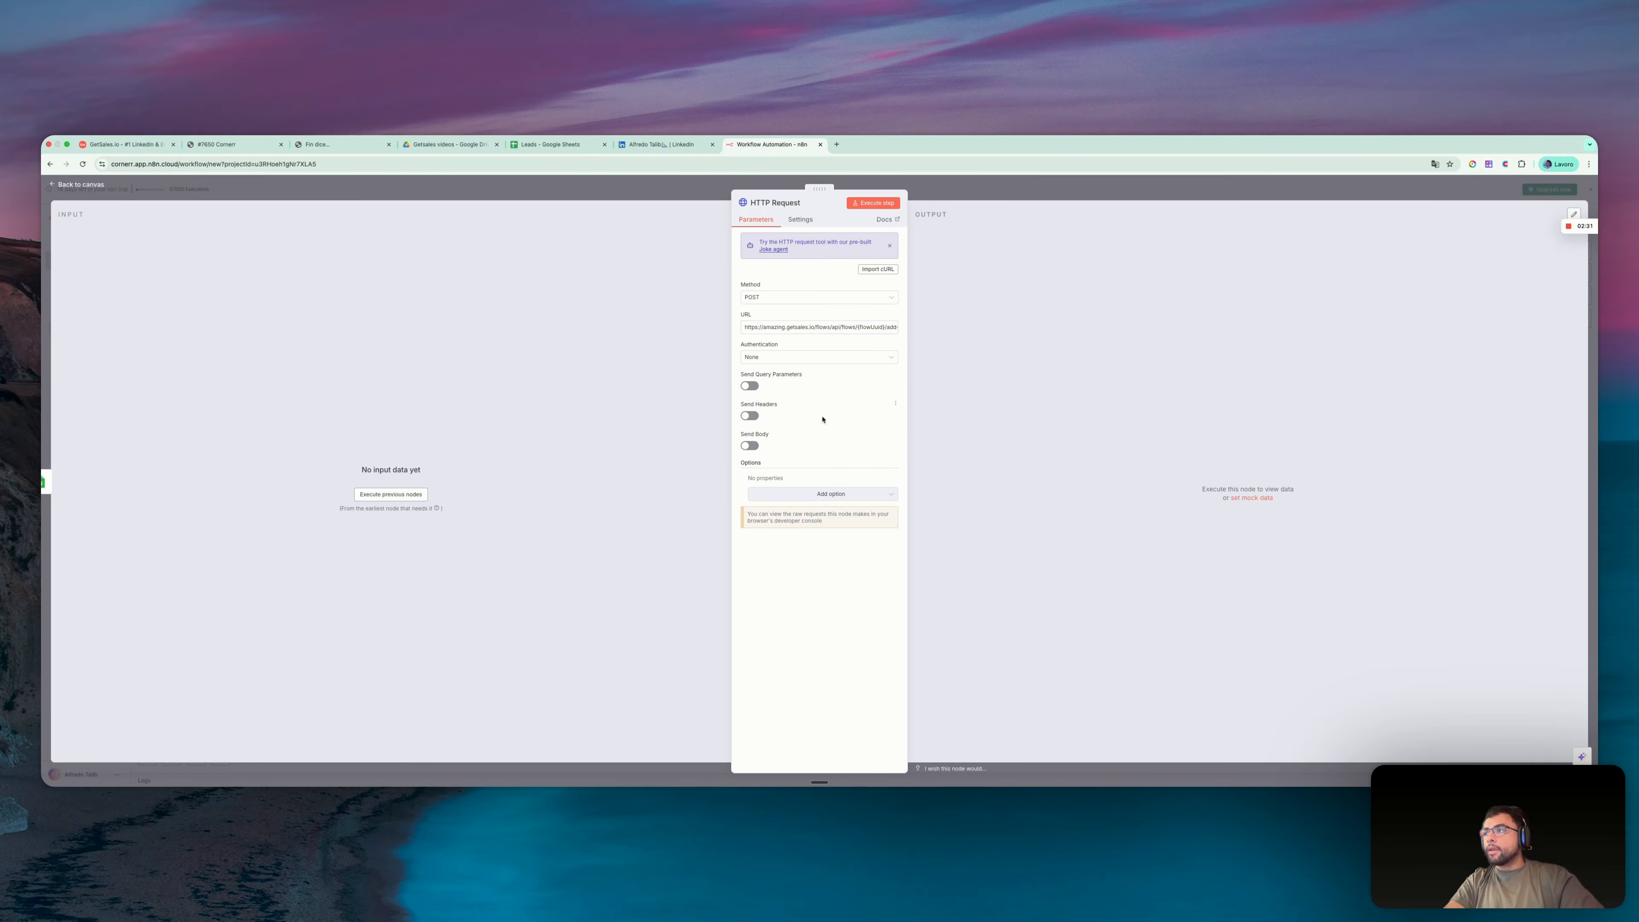
Keep the HTTP Request authentication at None, enable sending headers, and add a second header parameter
click(788, 359)
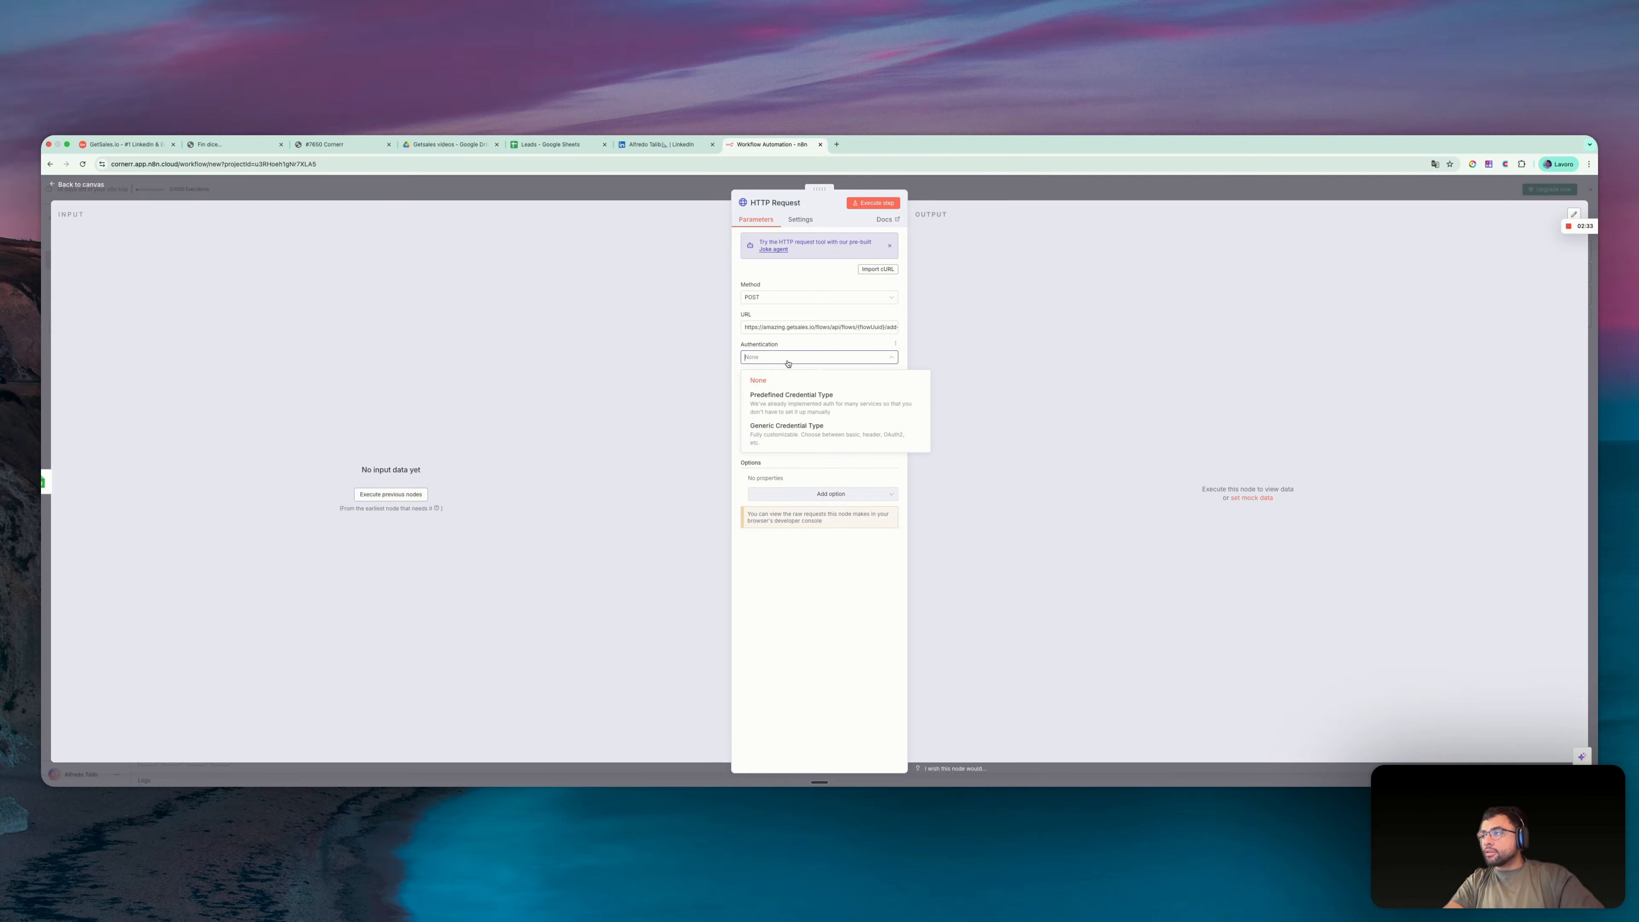
click(788, 364)
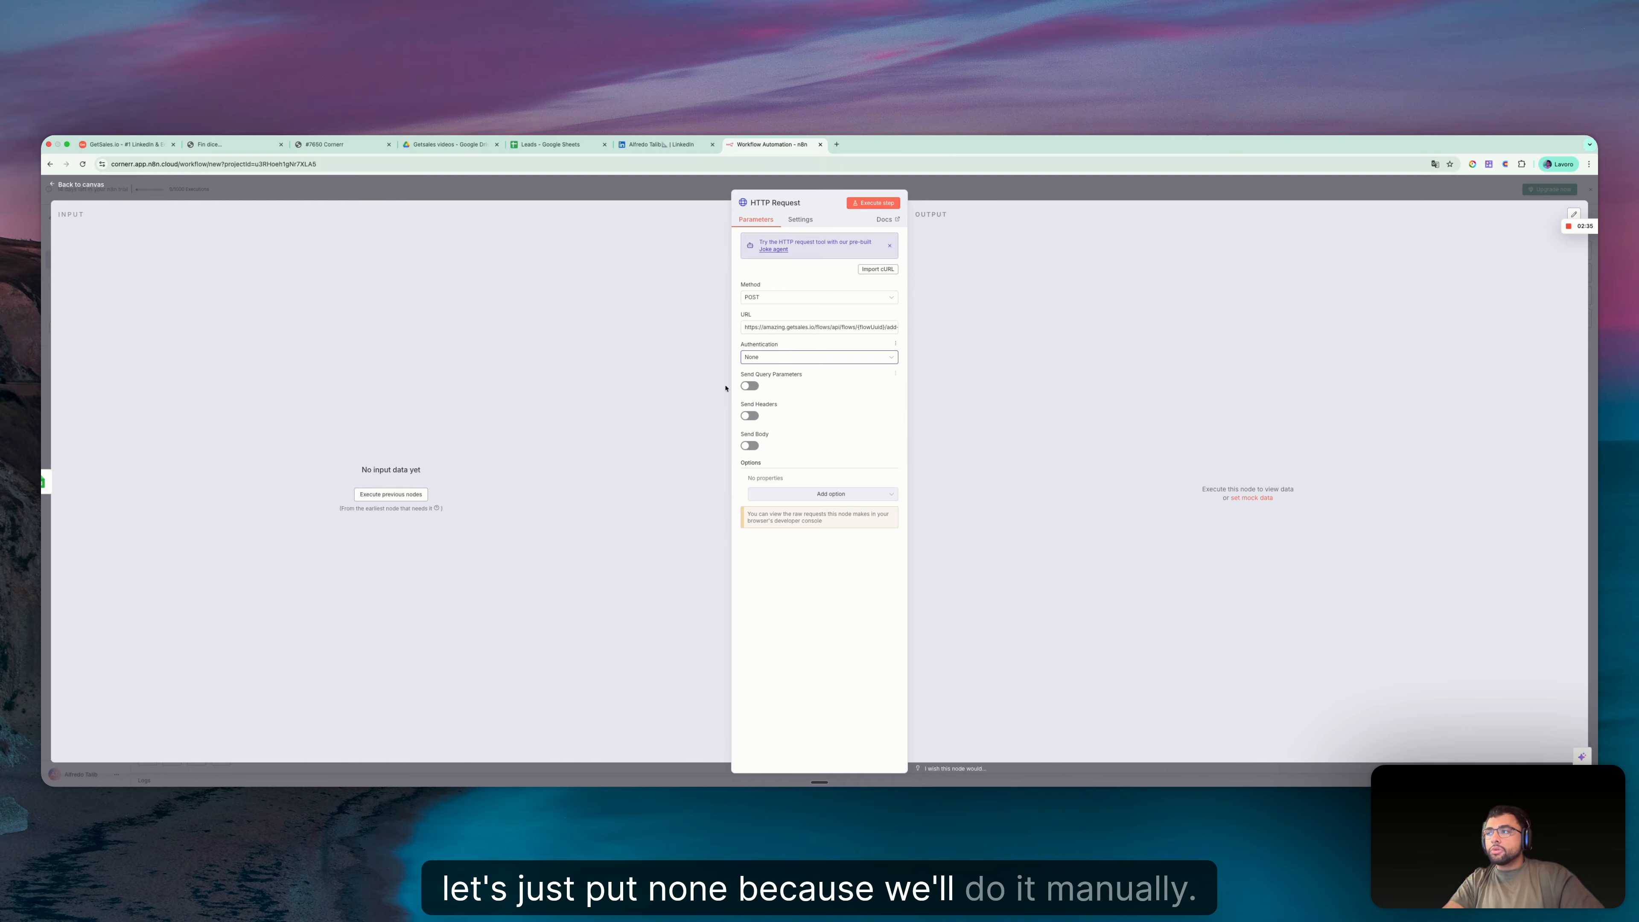
click(749, 415)
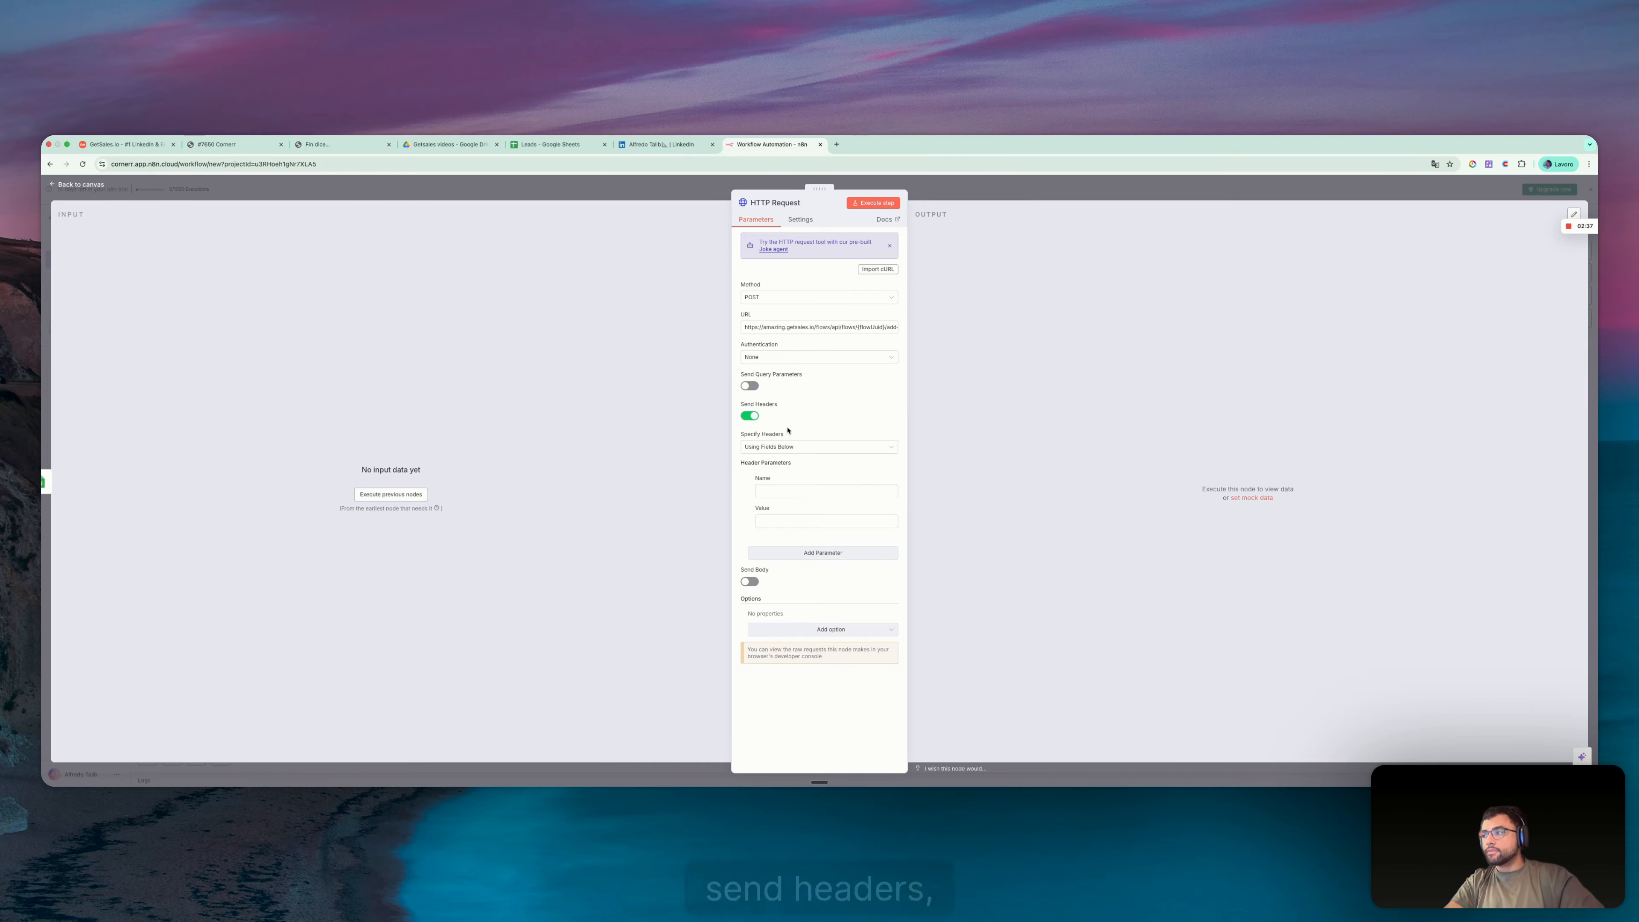
click(813, 556)
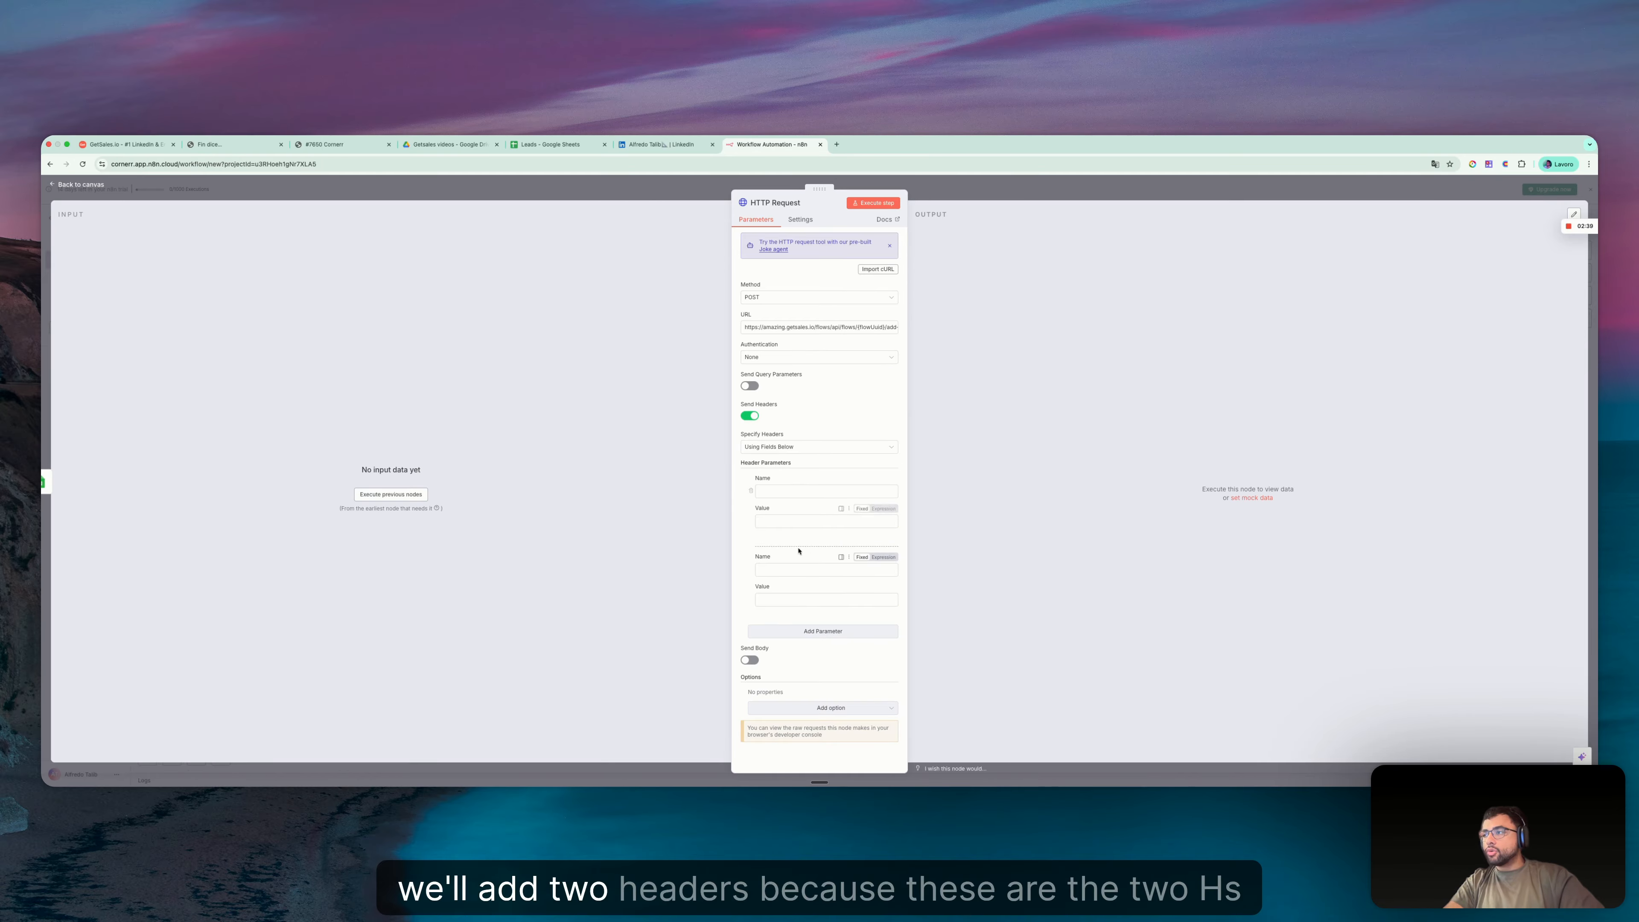
Copy the Authorization header name from the GetSales documentation into the first header's name
key(ctrl+Right)
drag(915, 366, 914, 375)
double_click(938, 369)
key(super+c)
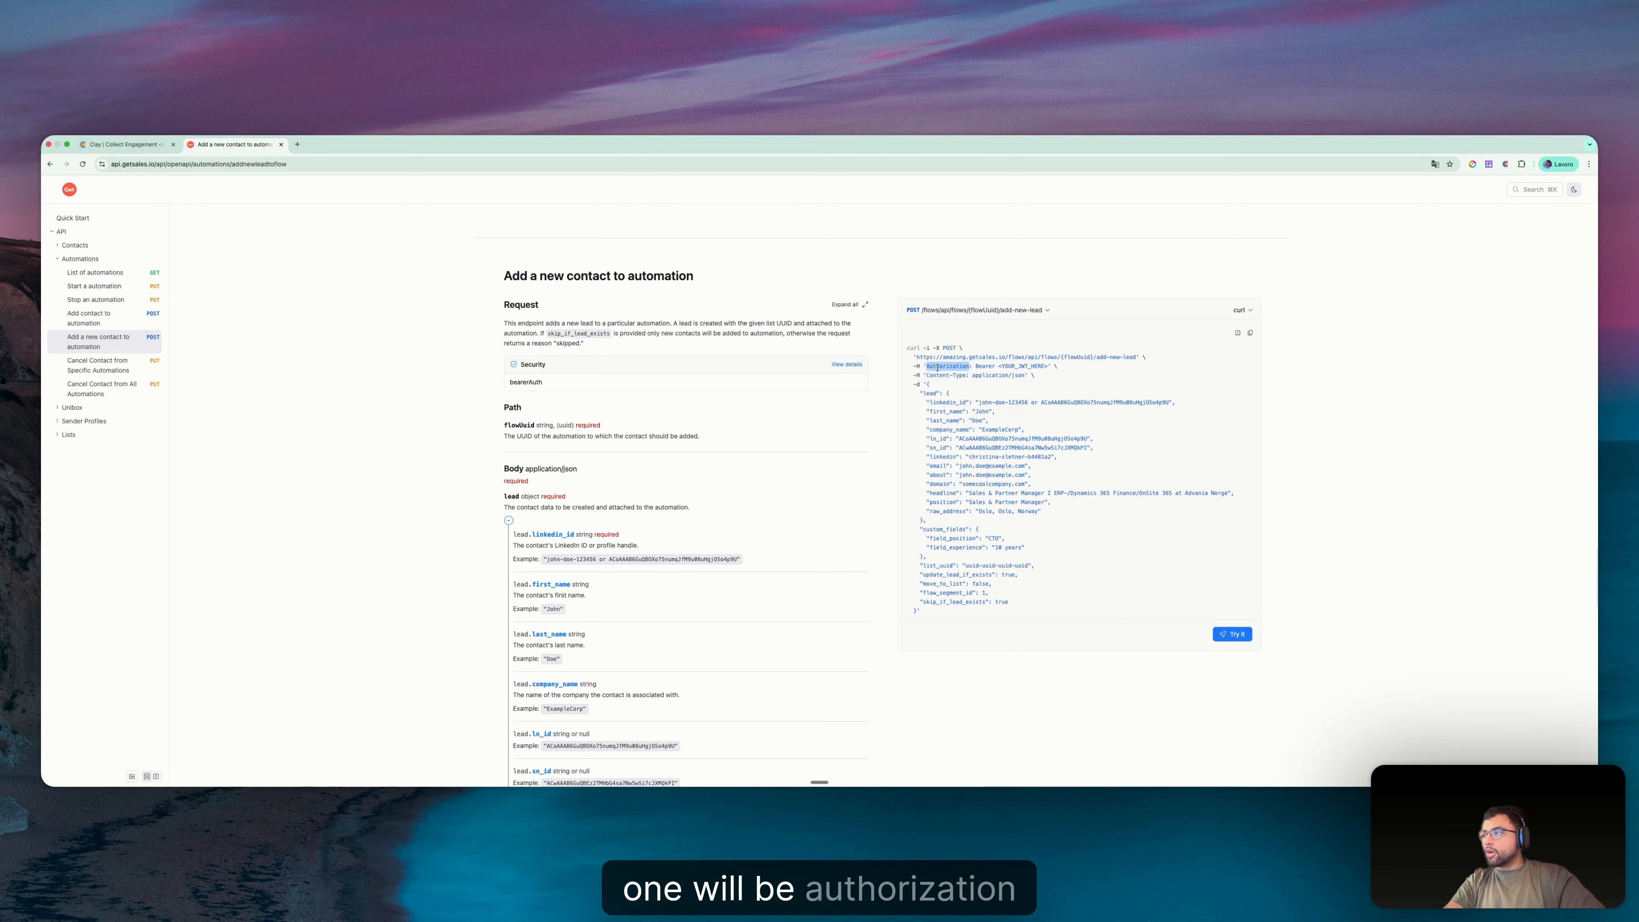
key(ctrl+Left)
key(super+v)
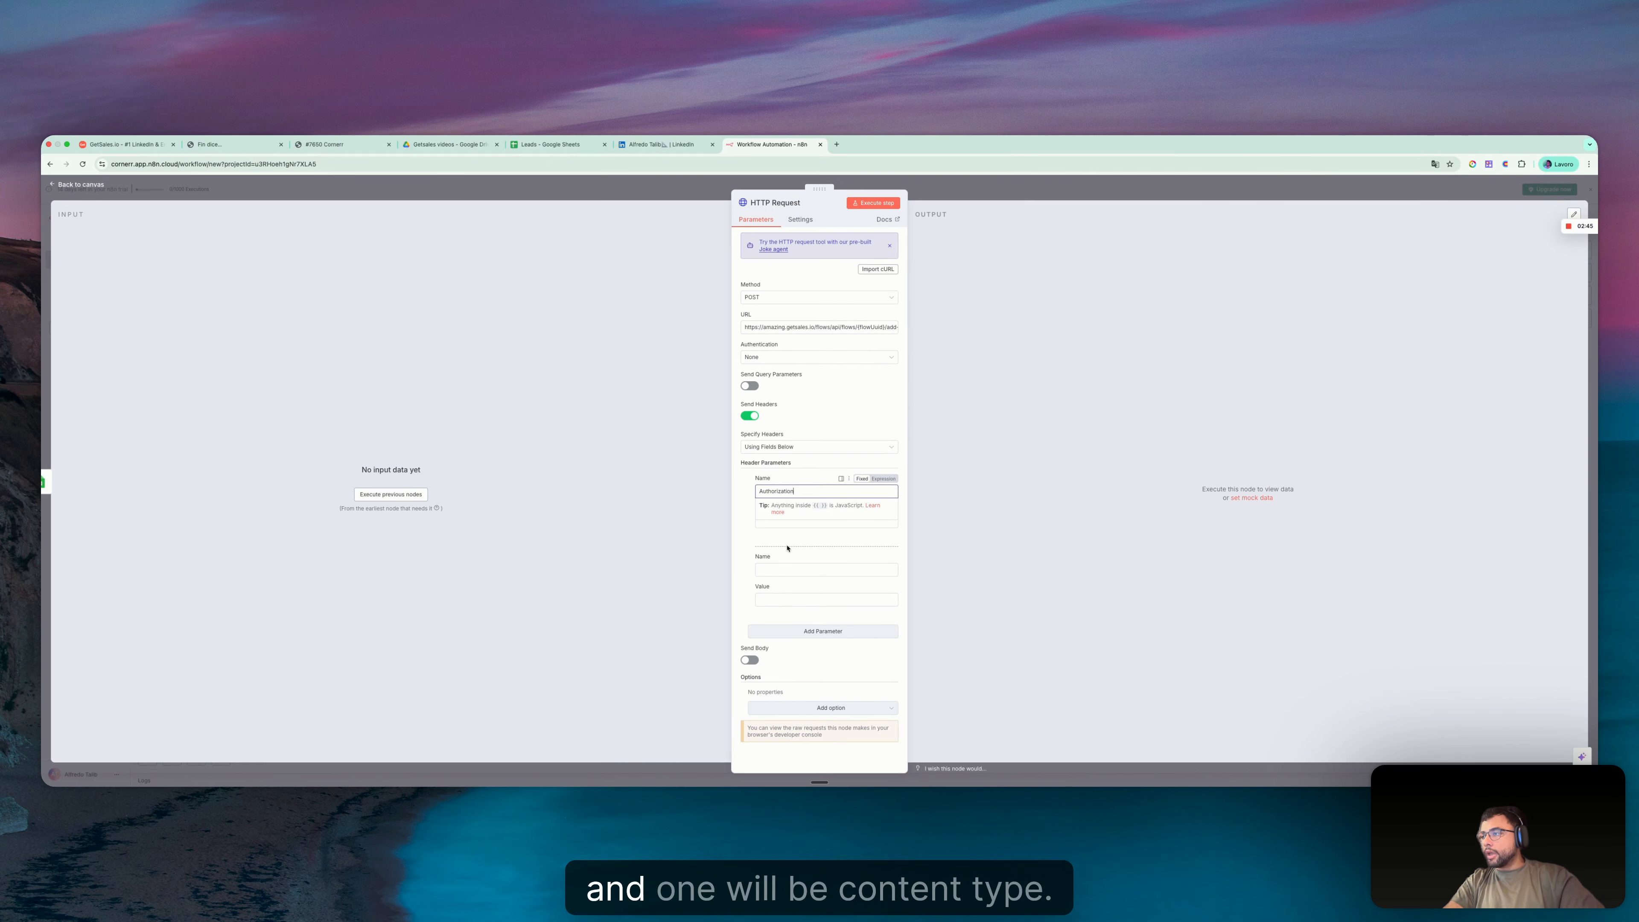
Define the second header as Content-Type with the value application/json, following the GetSales documentation
click(816, 570)
text(Cont)
key(ctrl+Right)
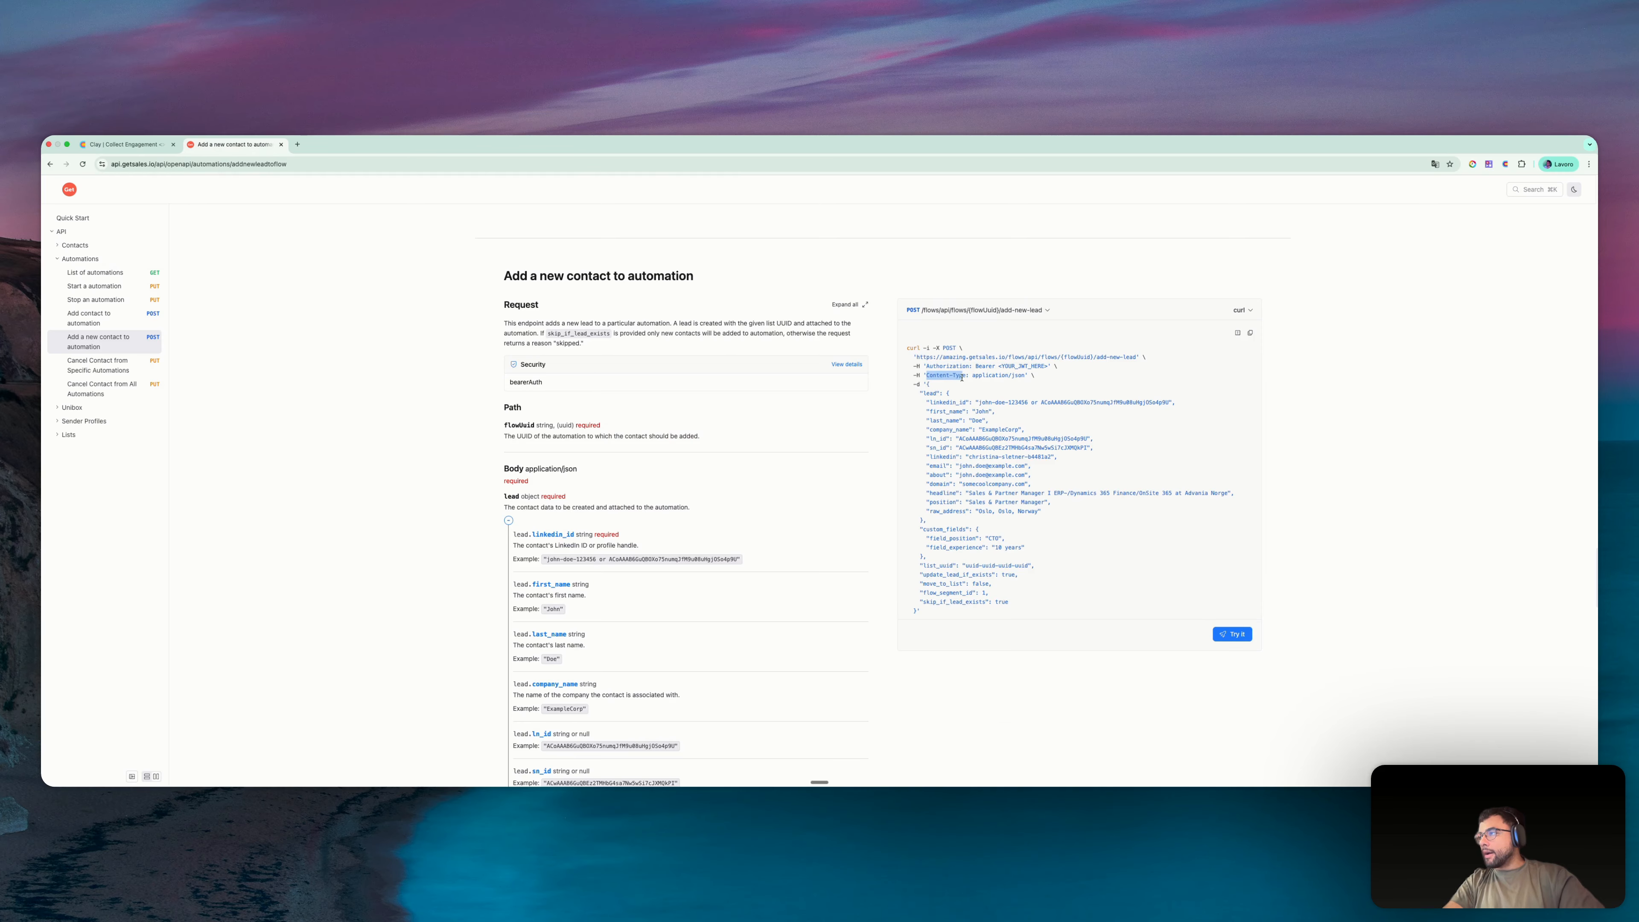
key(ctrl+Left)
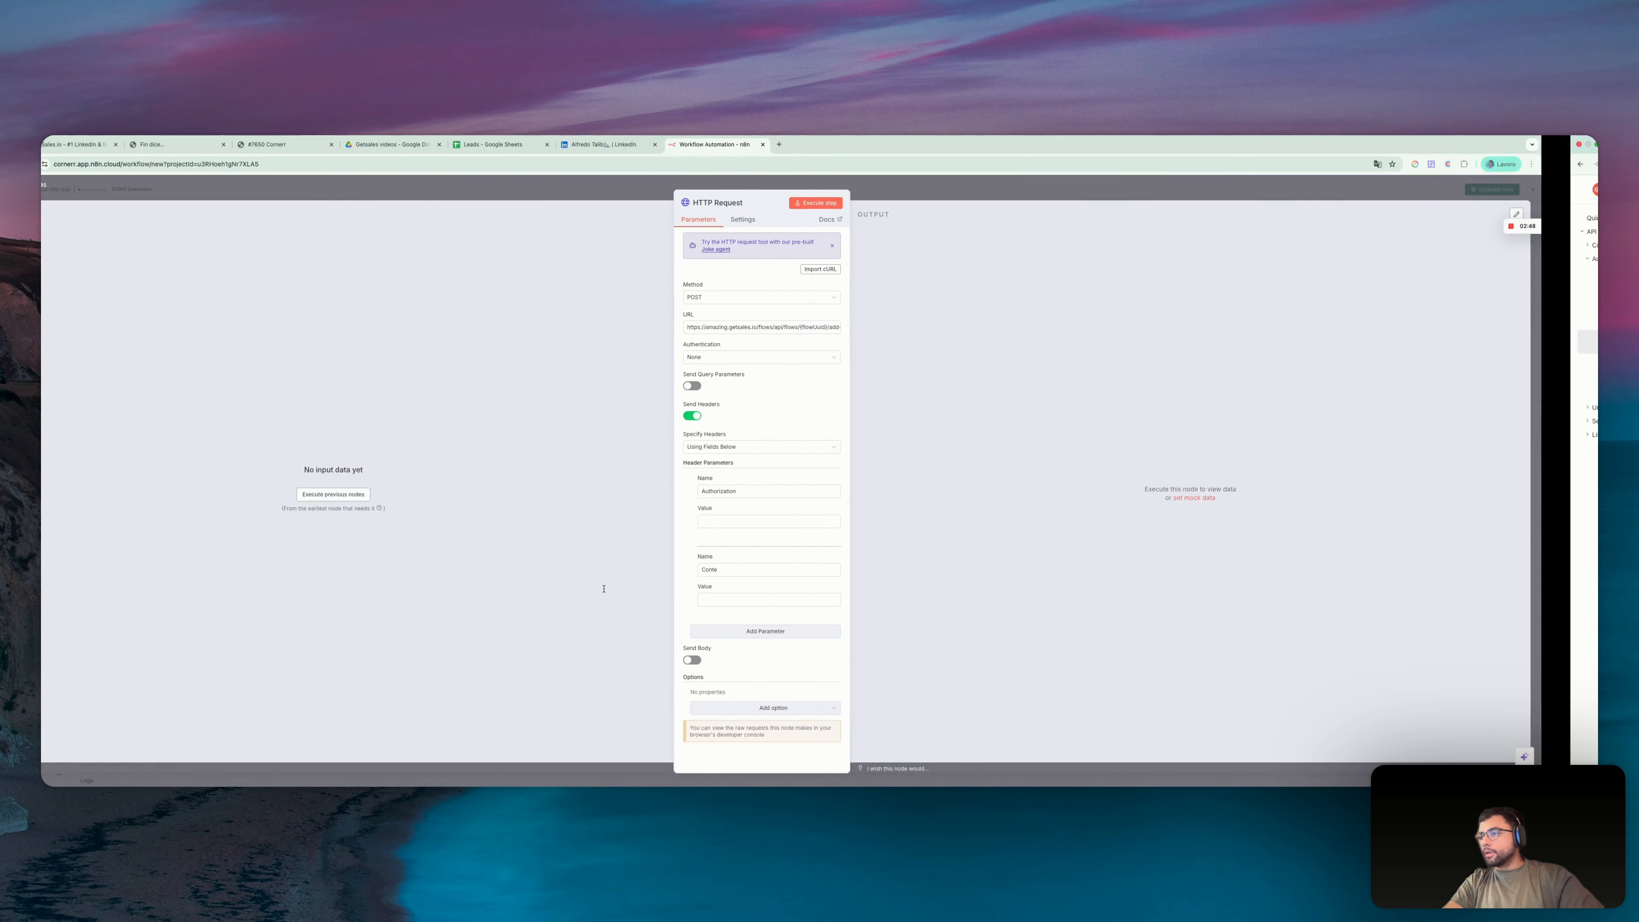
text(onte)
double_click(774, 569)
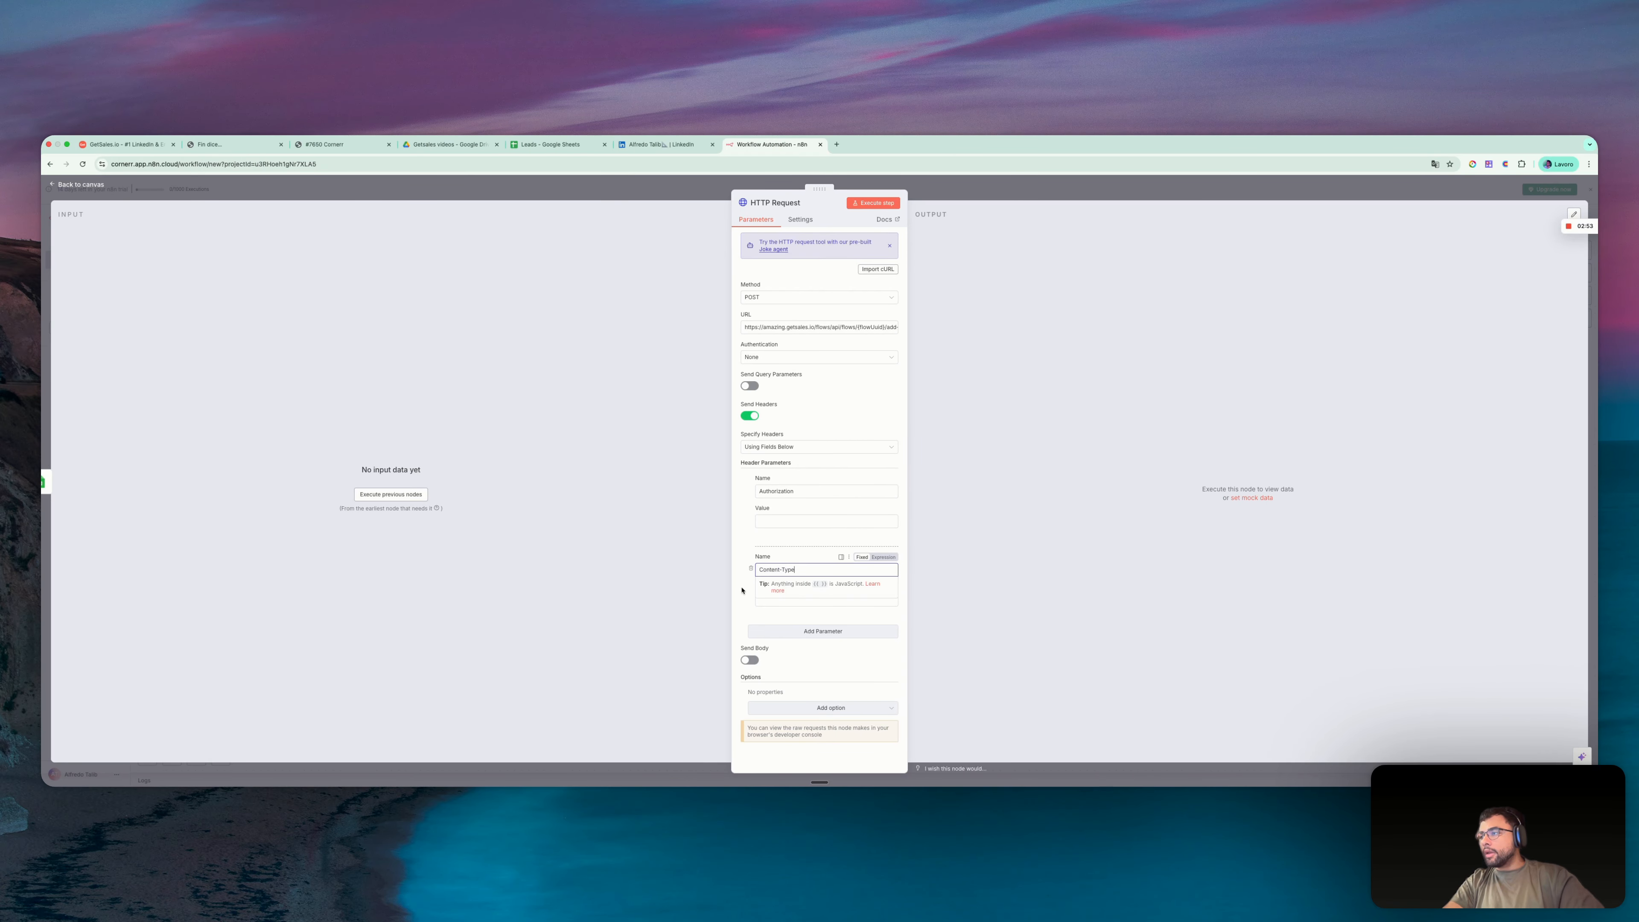
key(ctrl+Right)
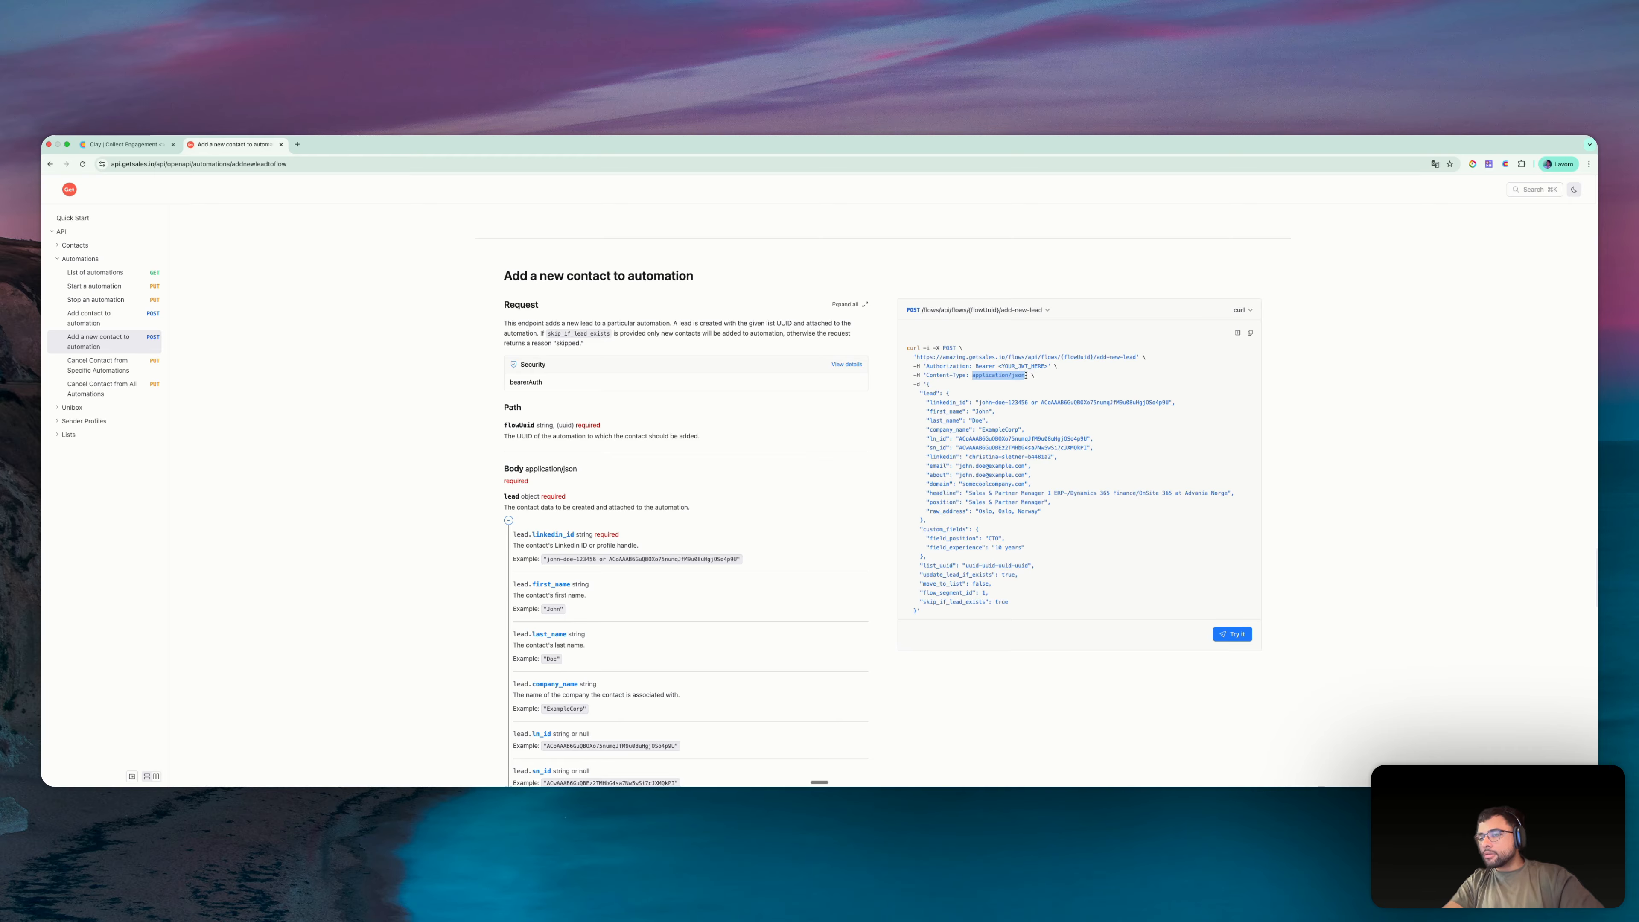
key(ctrl+Left)
text(application/json)
Start the Authorization header's value with Bearer, and look at GetSales, where the API key is found
click(808, 522)
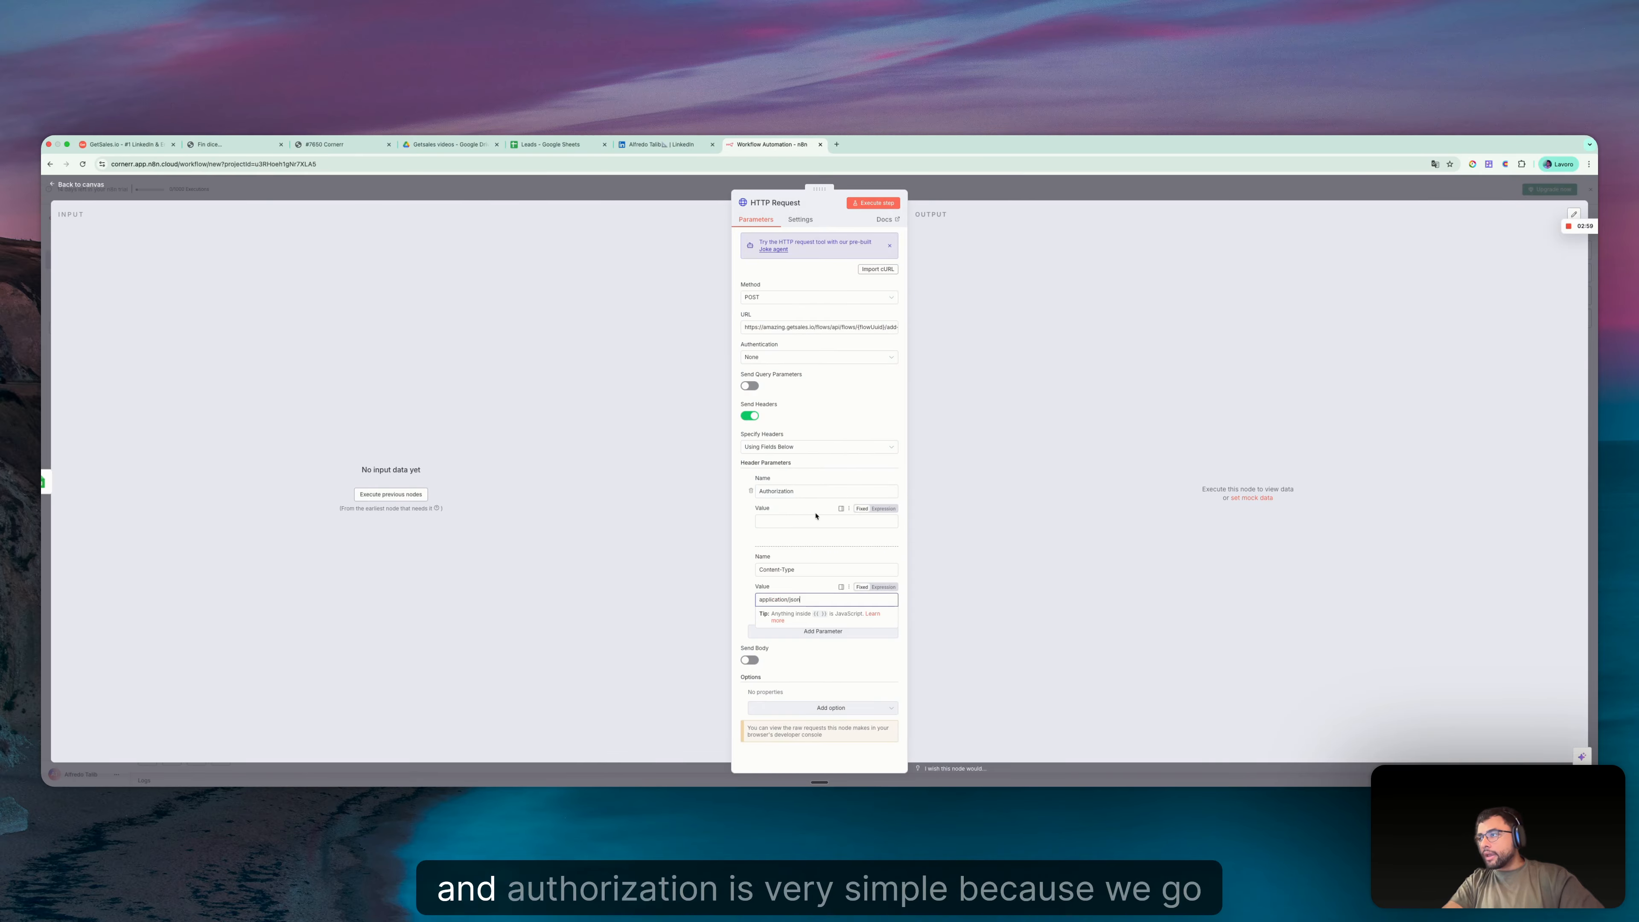
text(B)
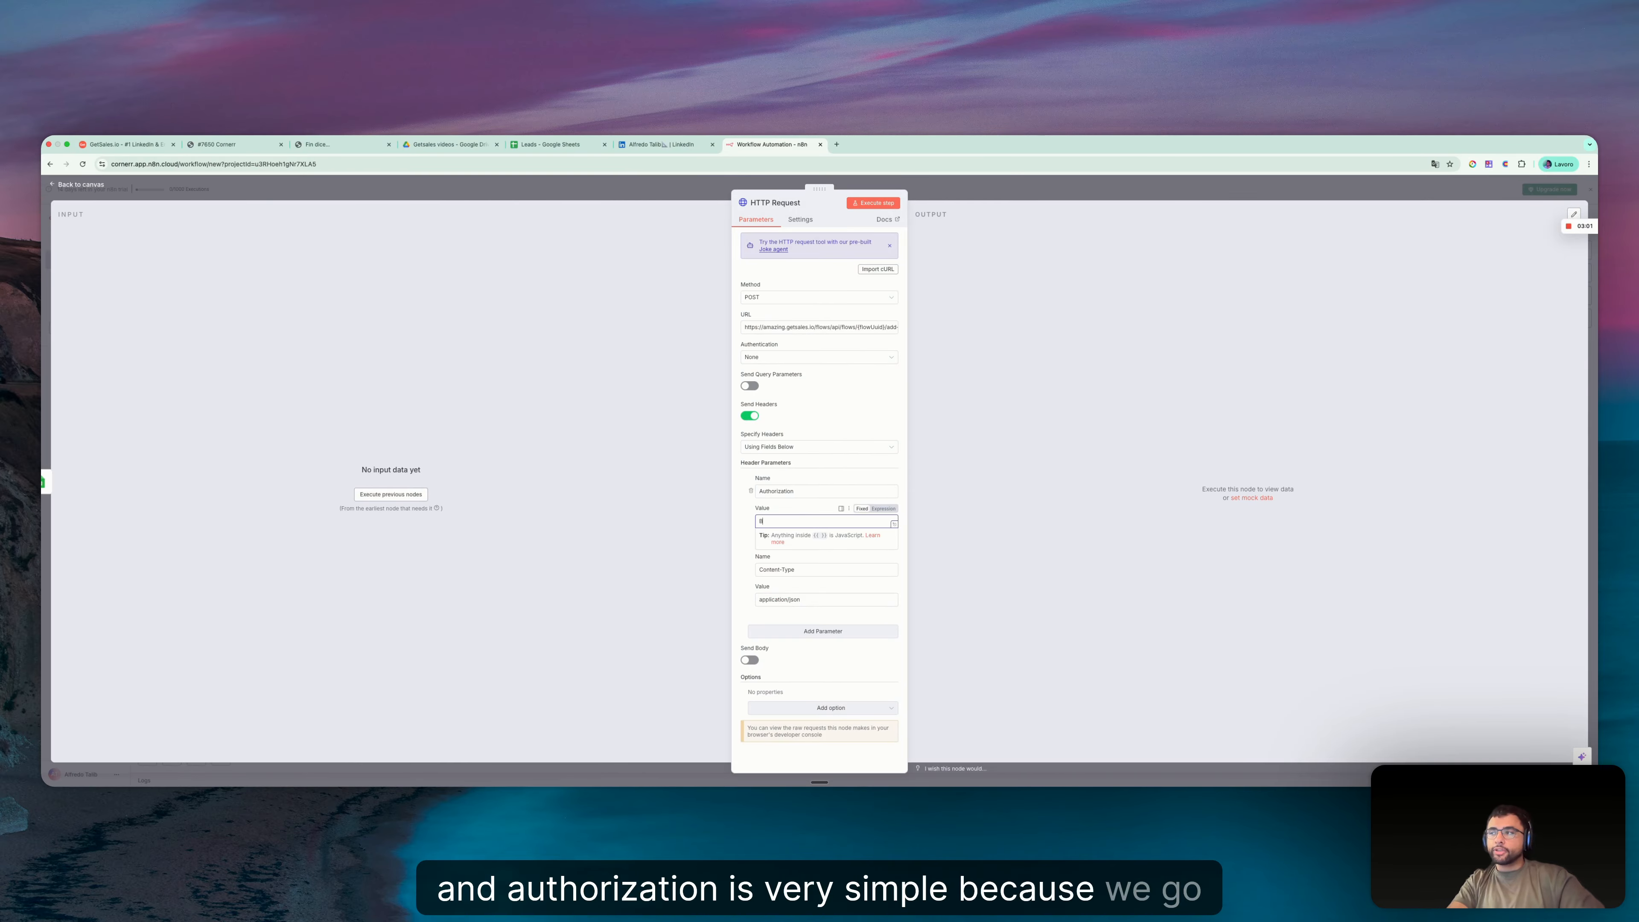
text(earer)
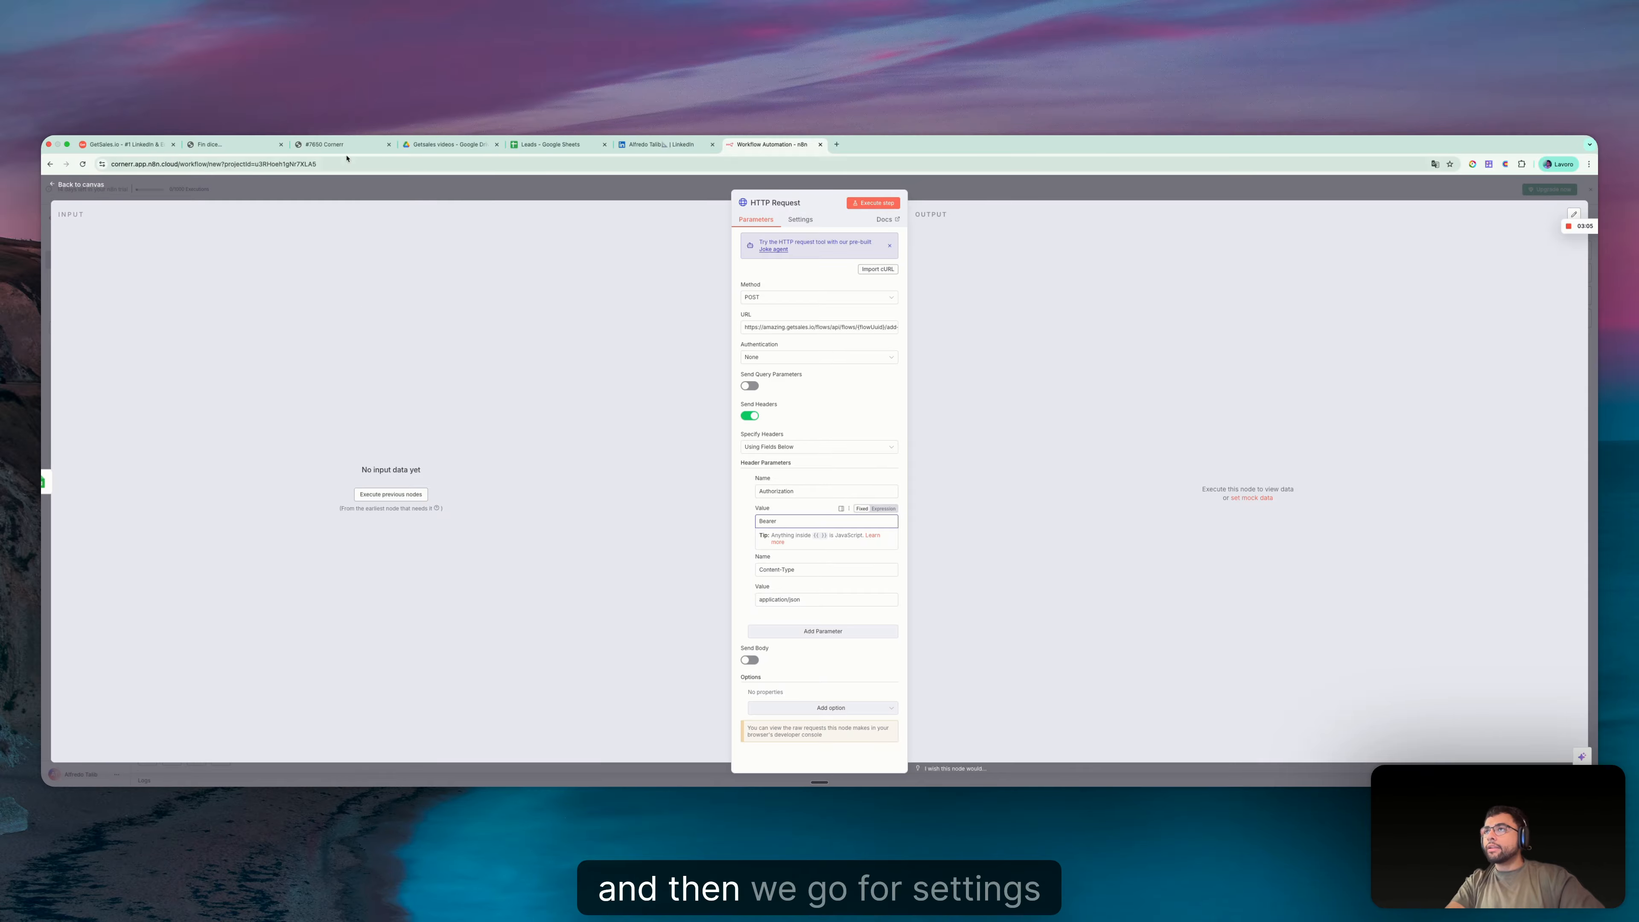
click(325, 145)
mouse_move(61, 408)
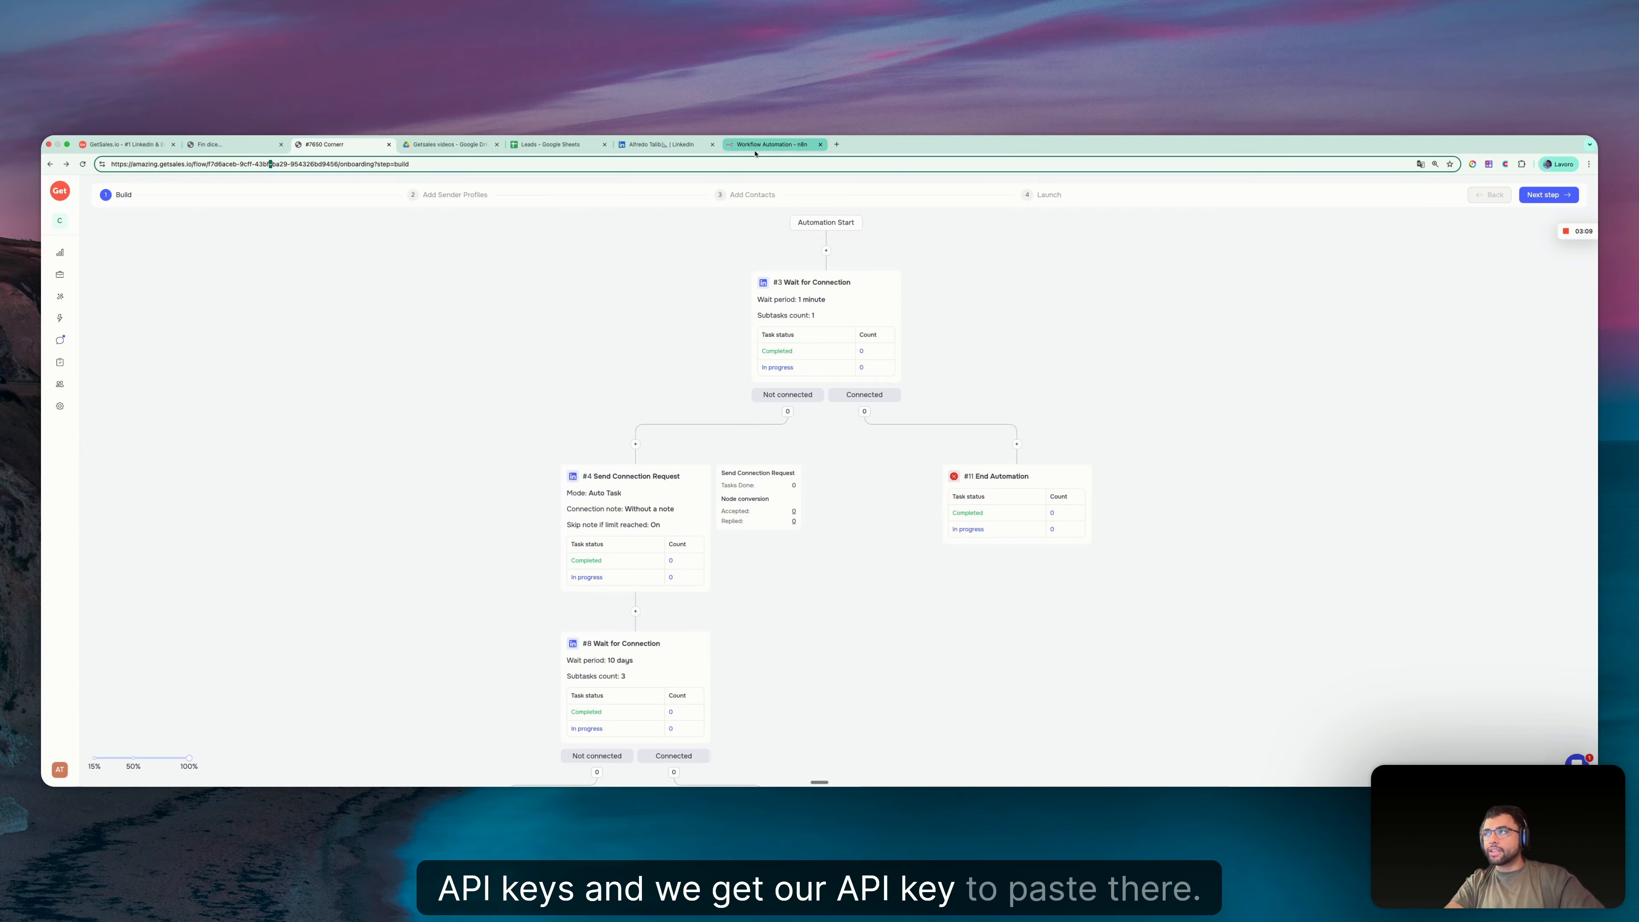
click(769, 145)
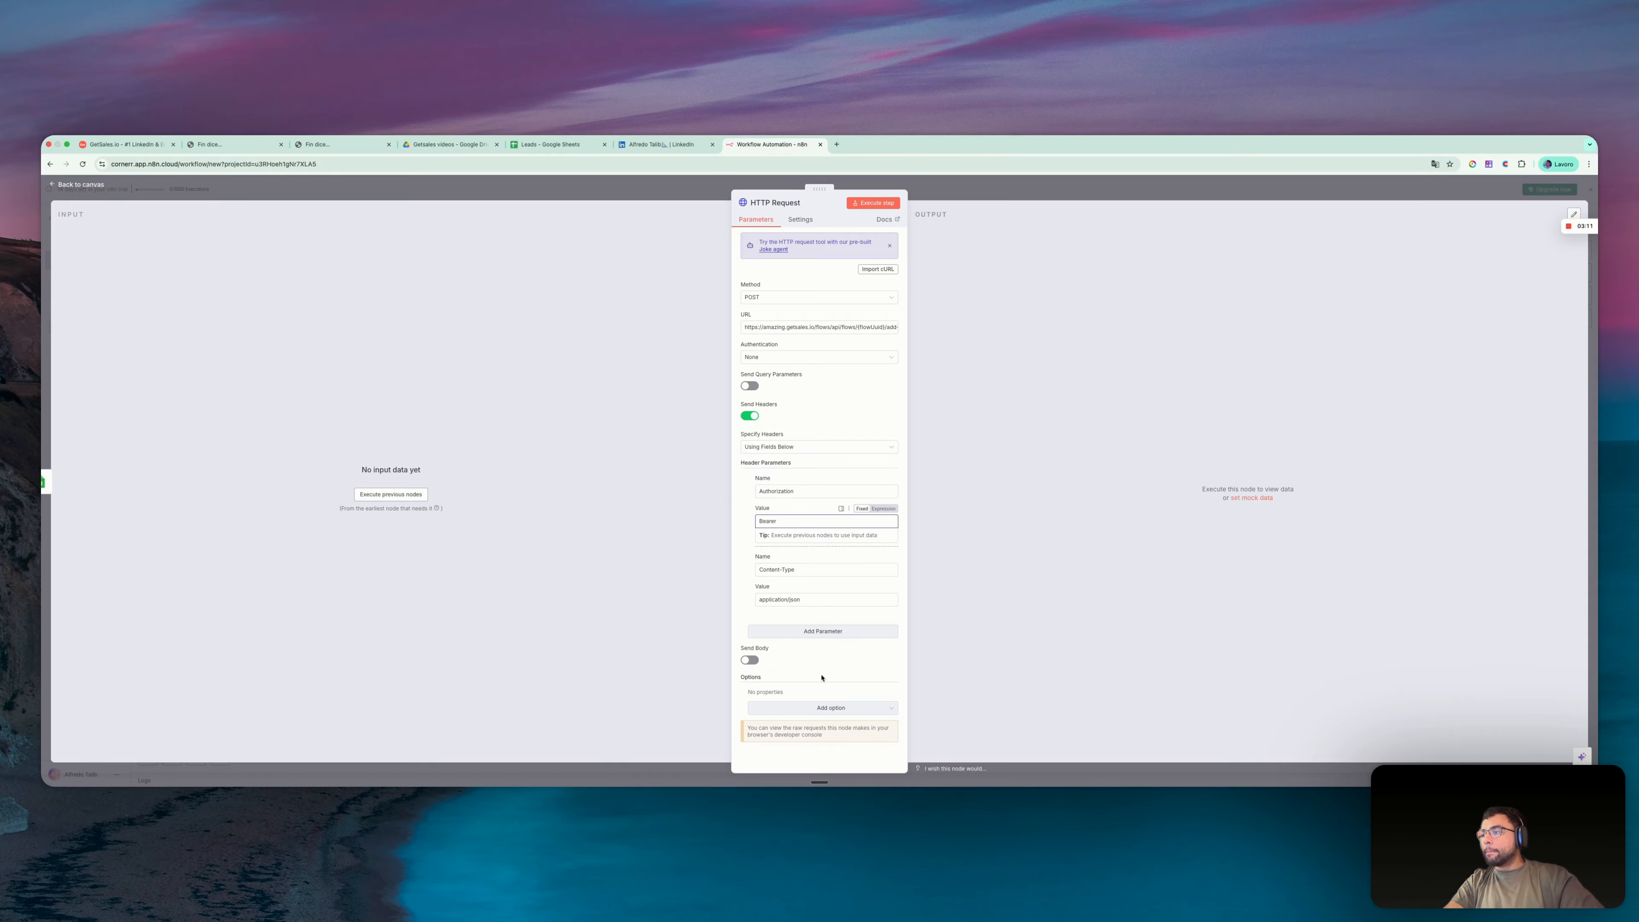
Enable sending a body, review the documentation's nested example body, and specify the body using JSON
click(749, 659)
scroll(757, 648, down, 3)
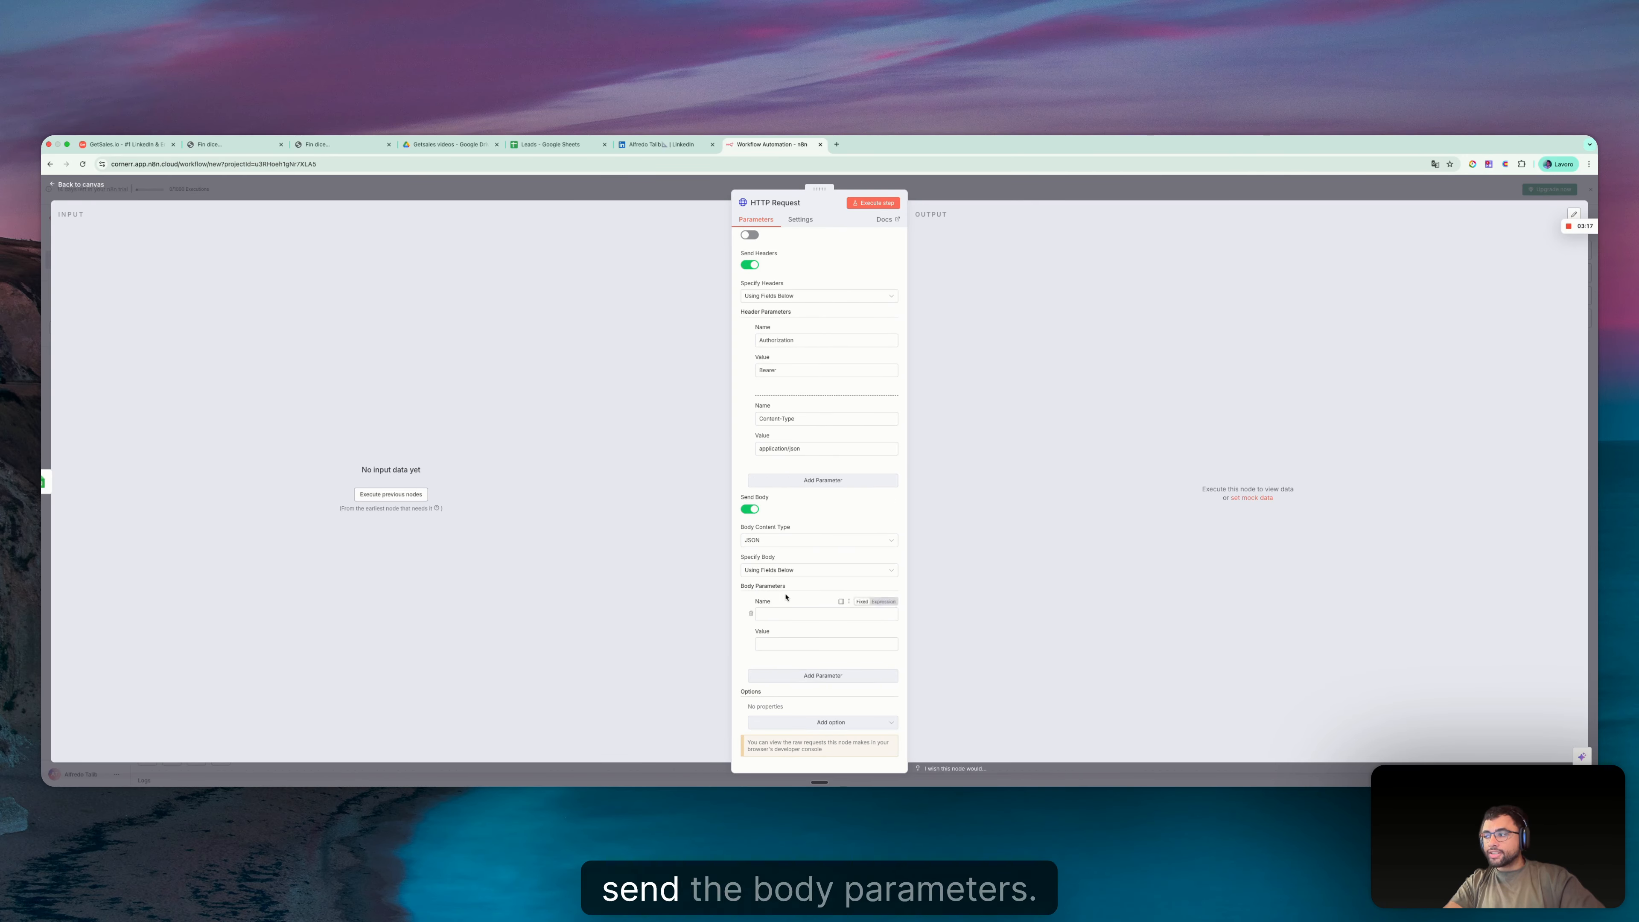
key(ctrl+Right)
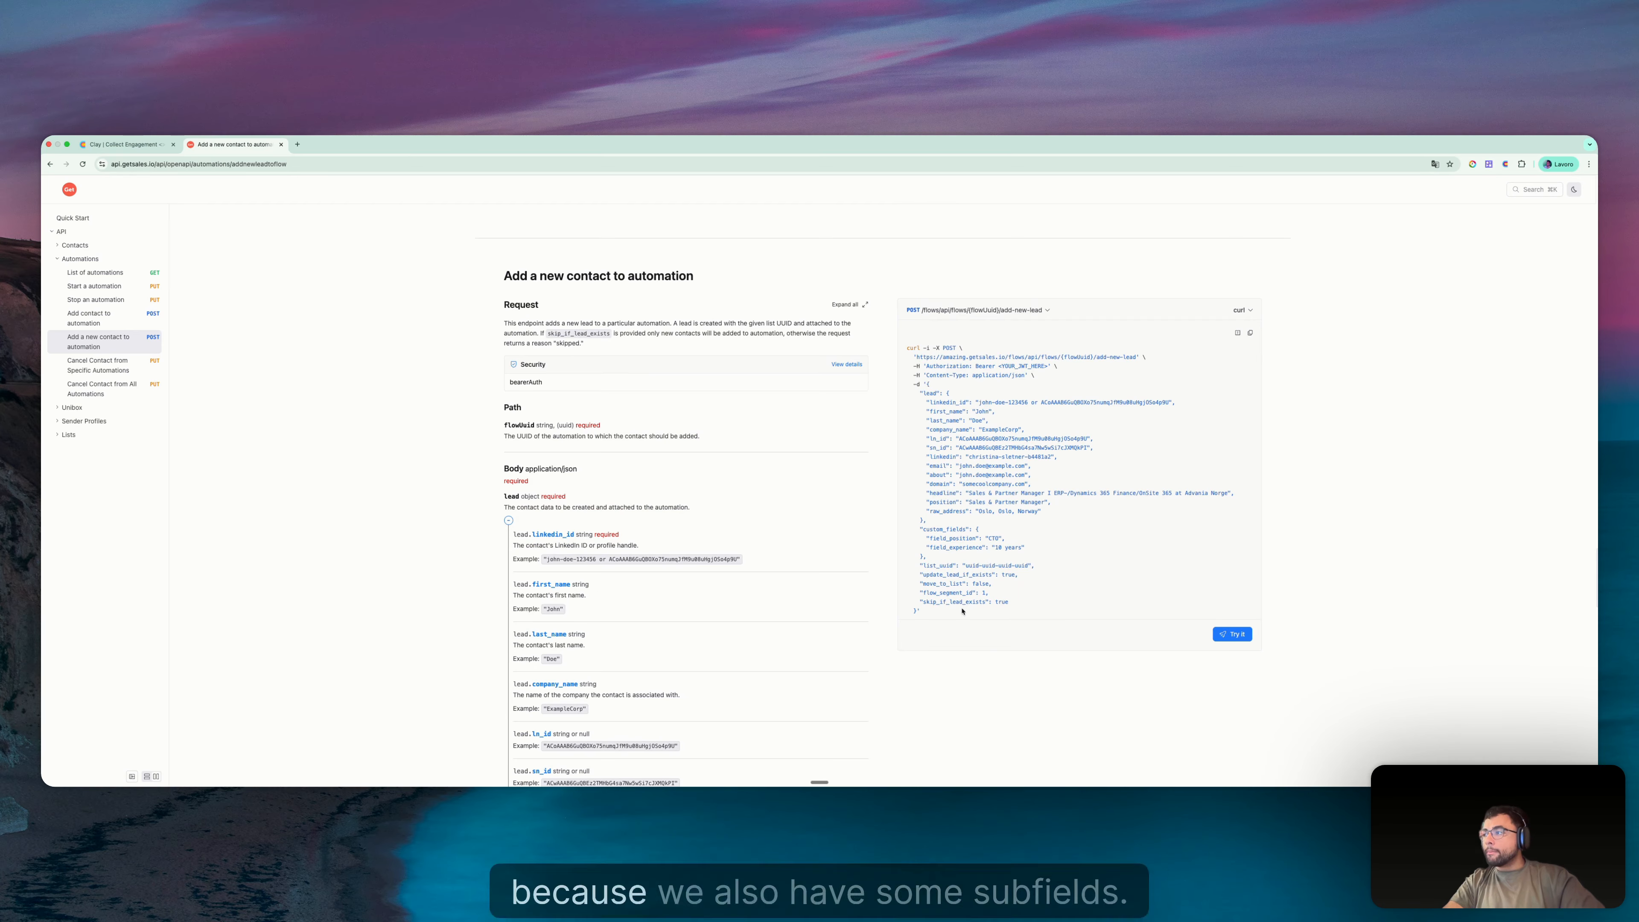
drag(955, 613, 921, 386)
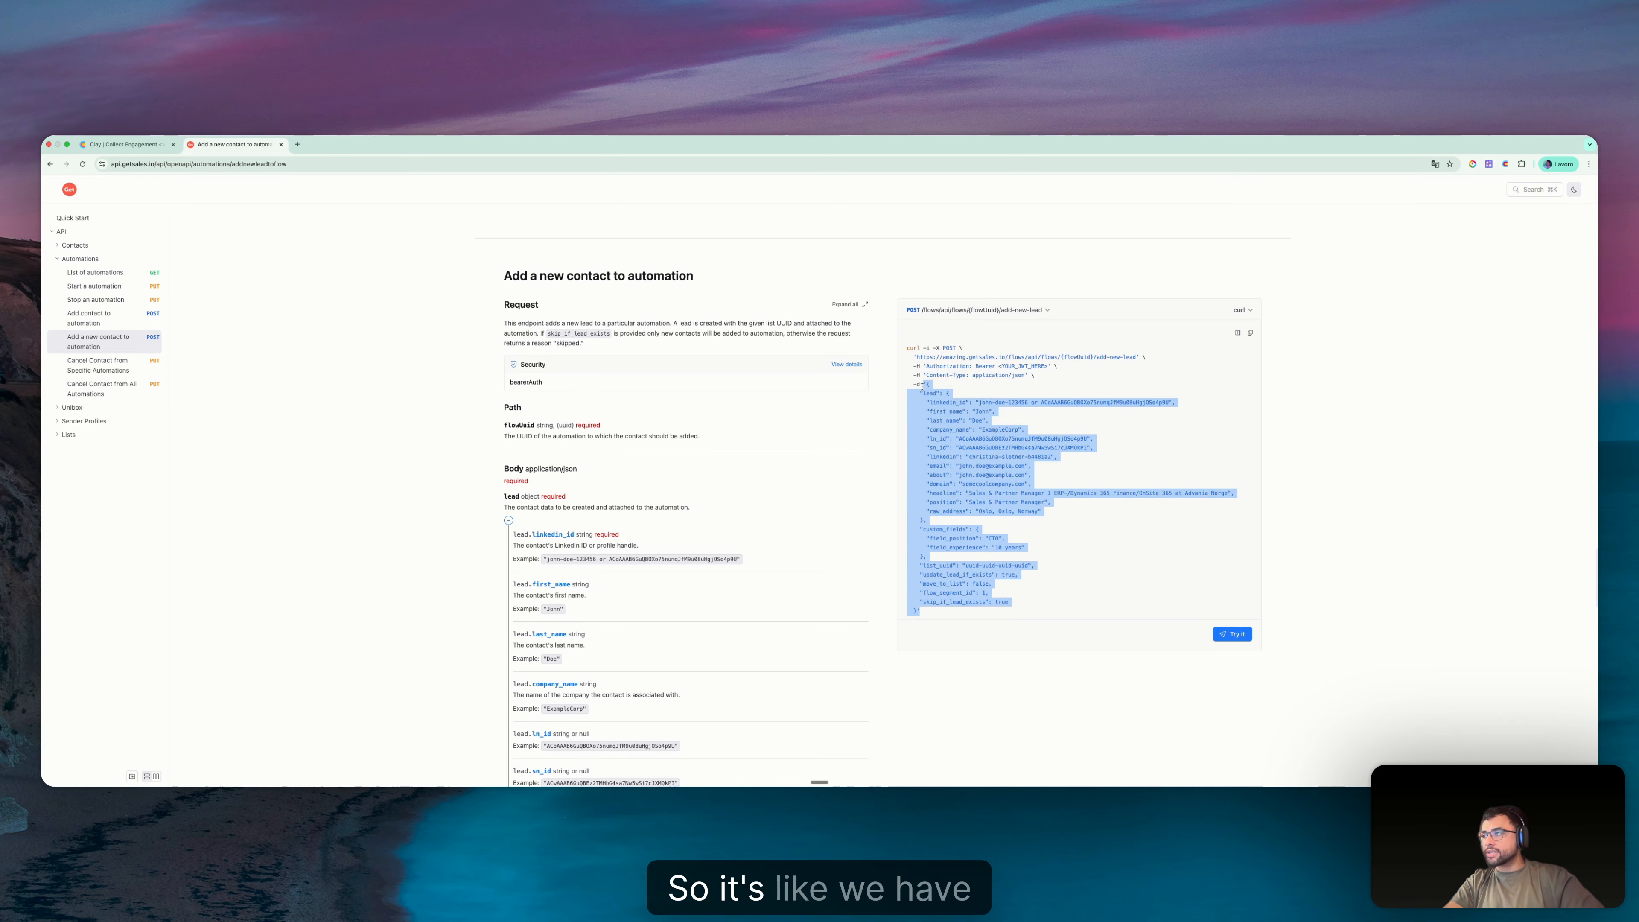
click(963, 512)
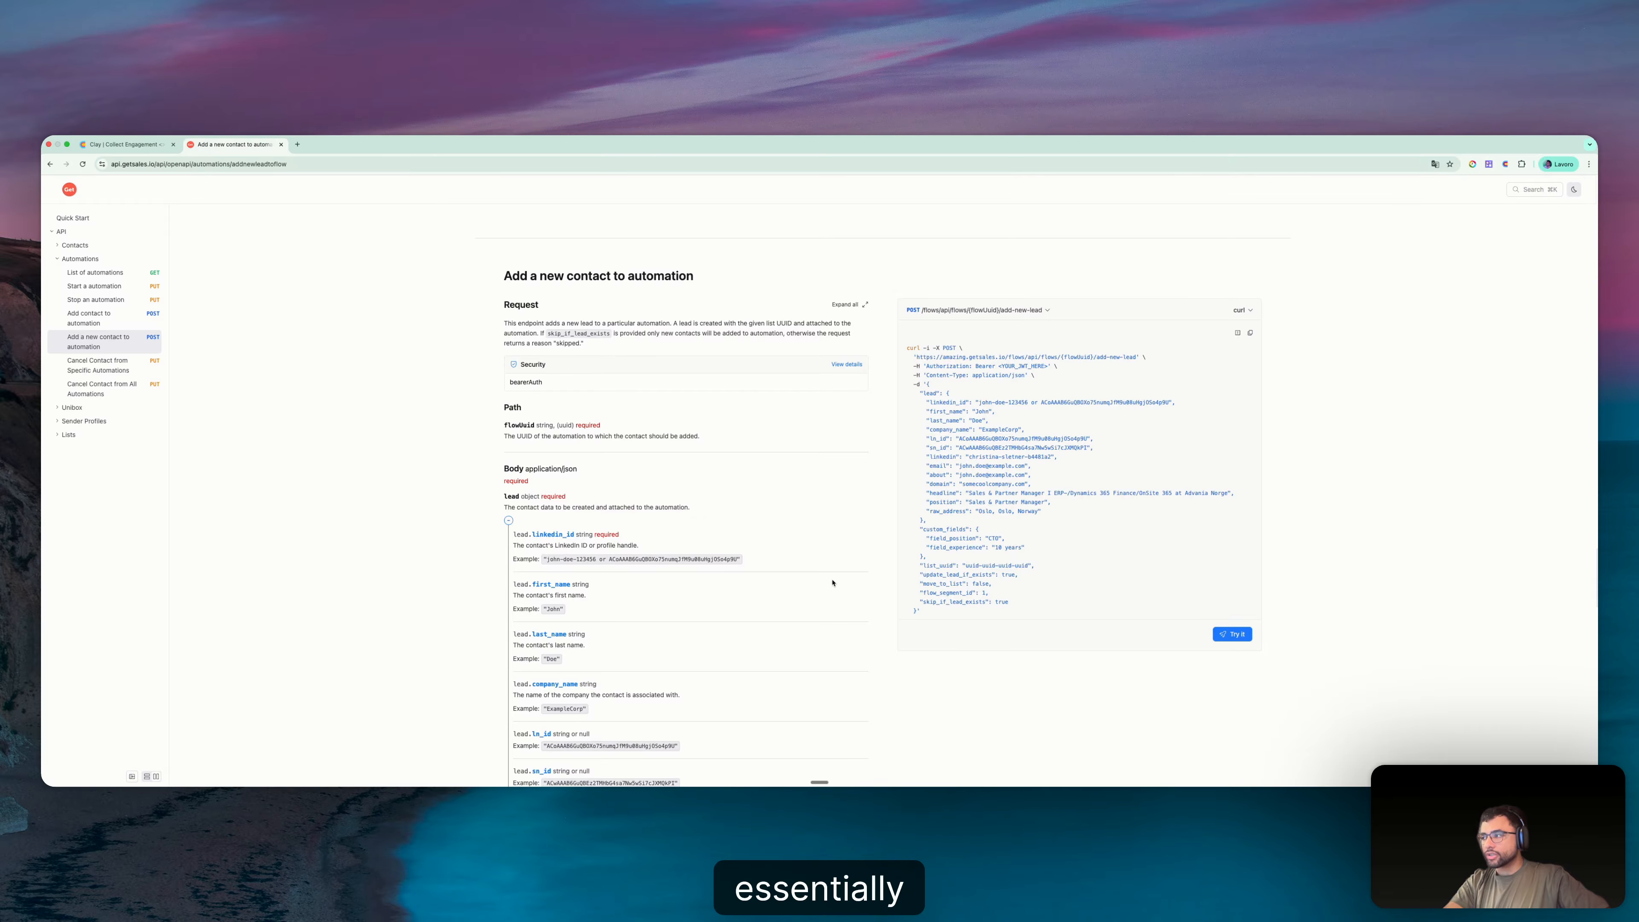
key(ctrl+Left)
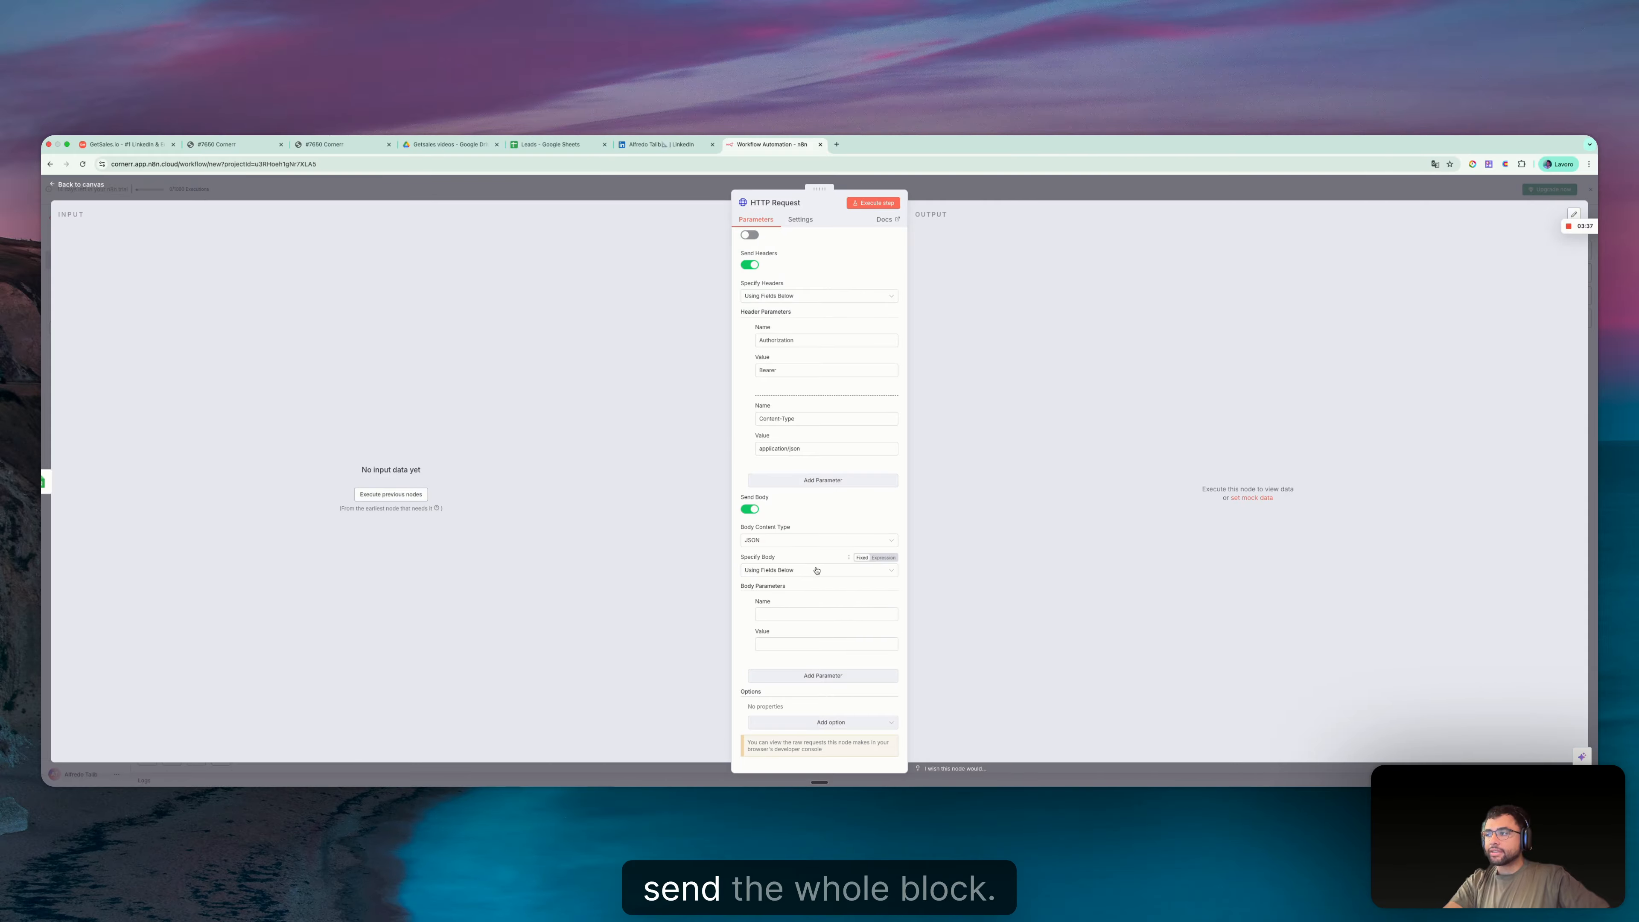
click(800, 569)
click(800, 609)
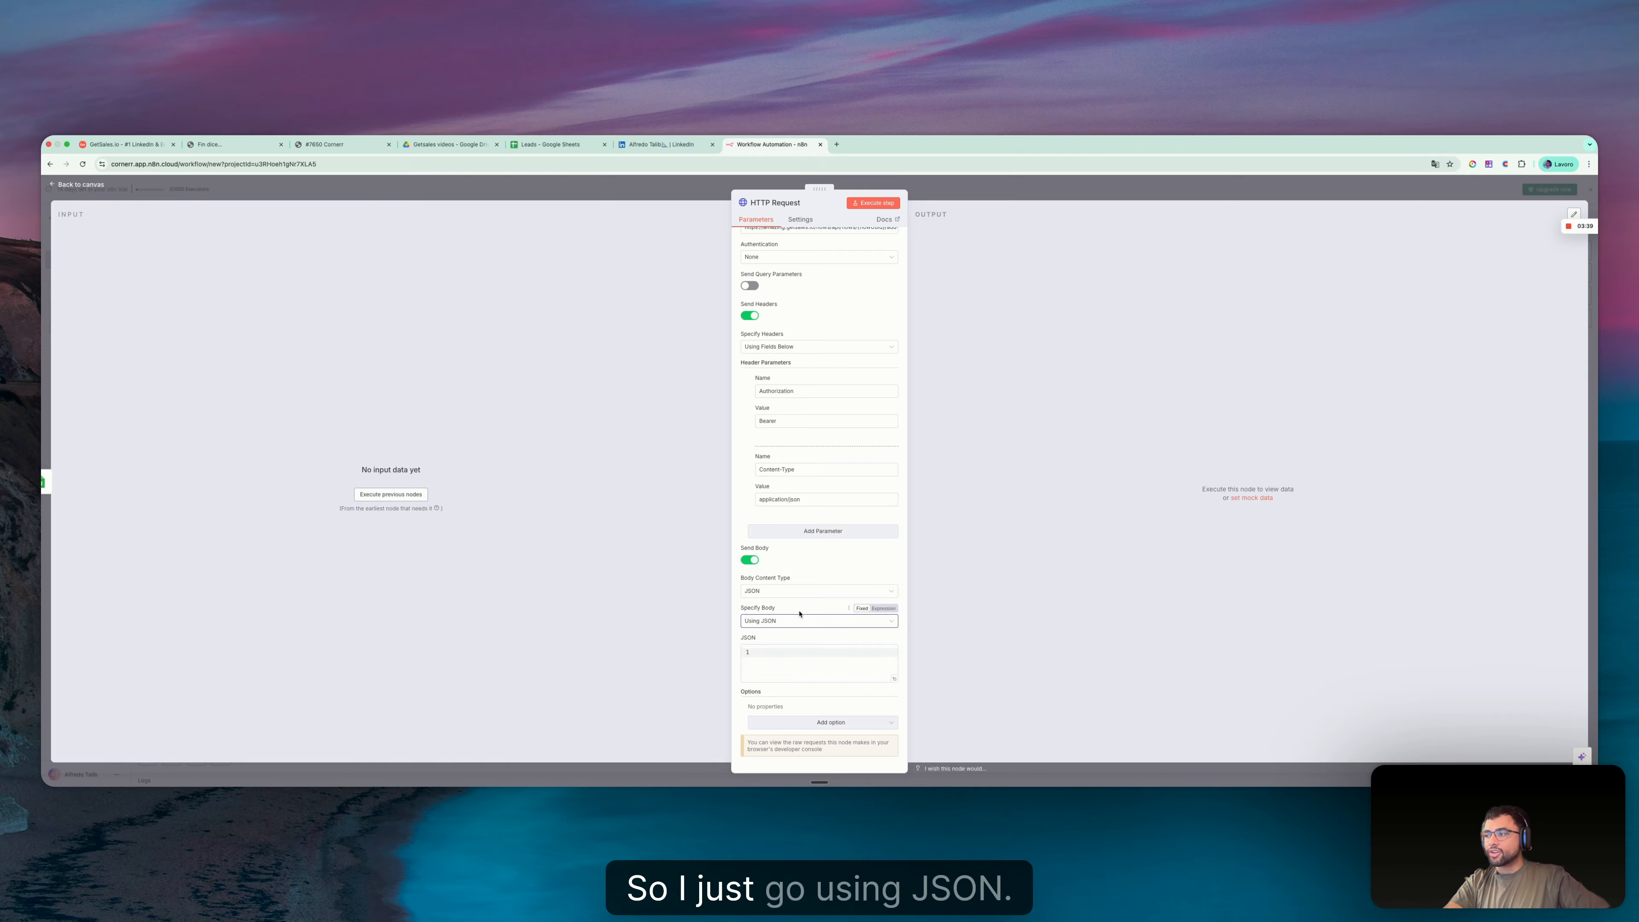
Copy the full example JSON body from the GetSales documentation into the HTTP Request node's JSON body
key(ctrl+Right)
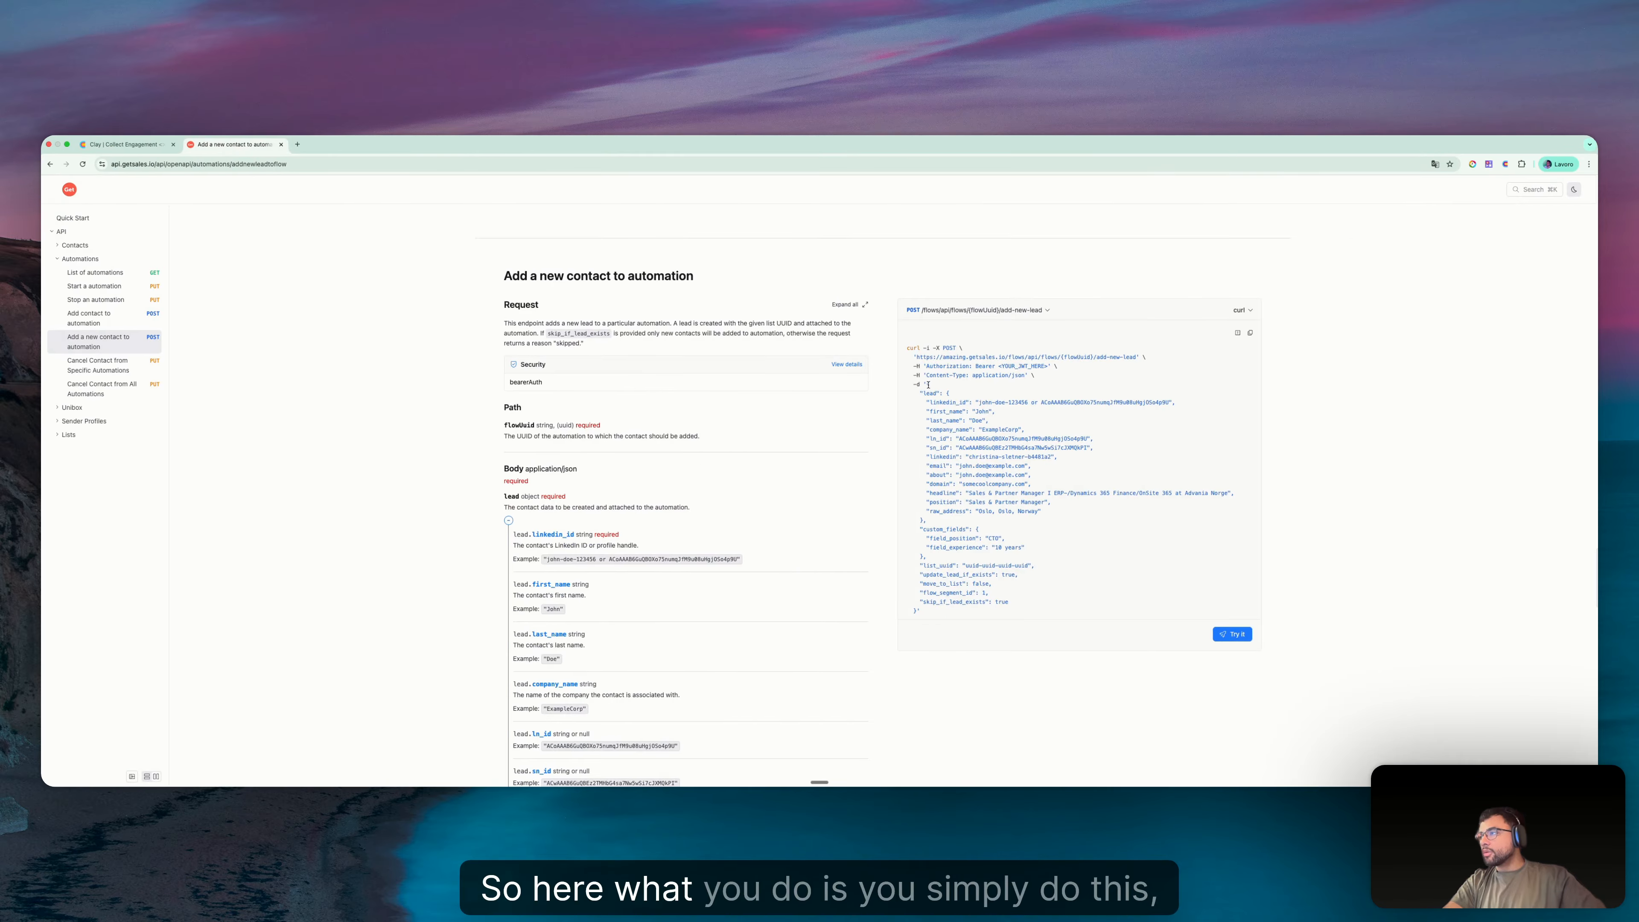
drag(928, 385, 916, 610)
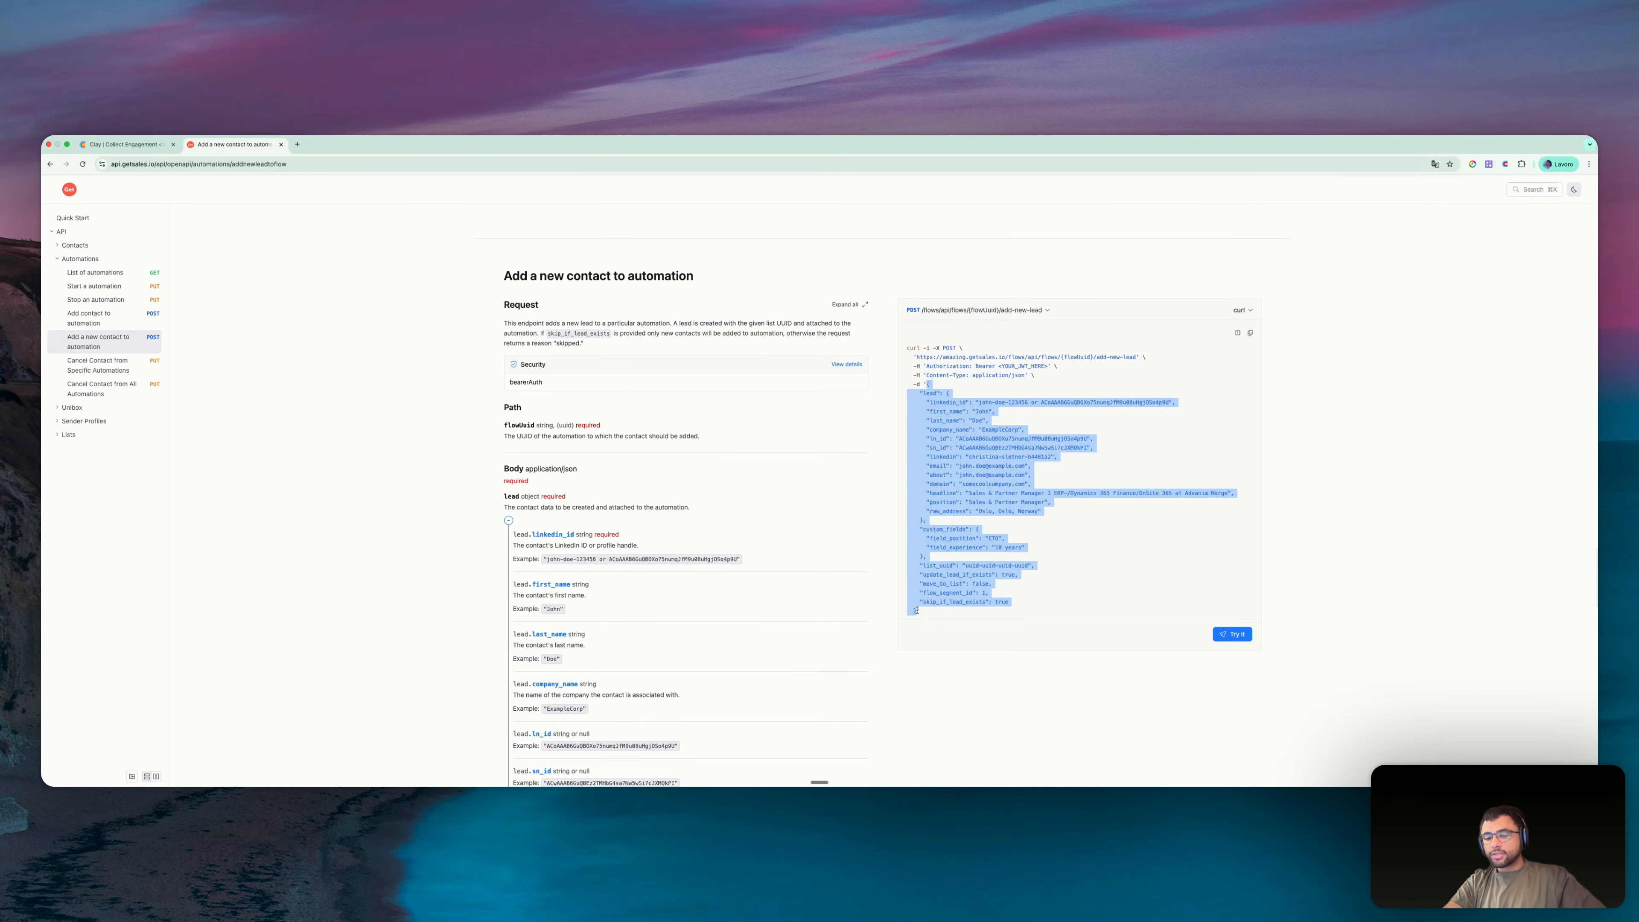
key(ctrl+Left)
click(772, 625)
click(786, 676)
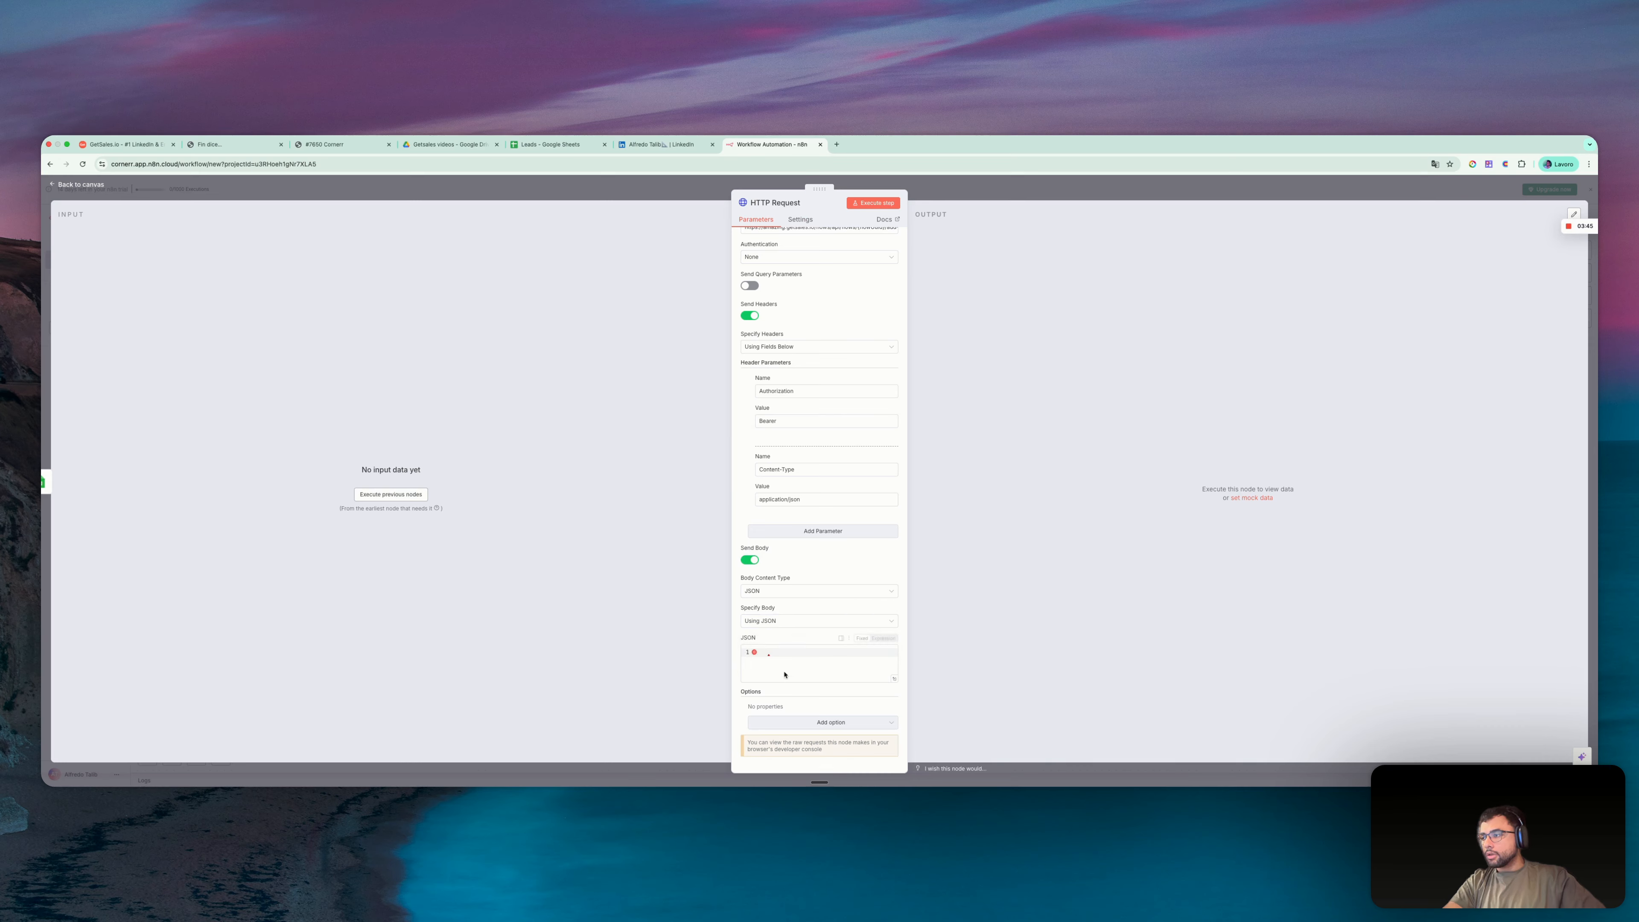
key(super+v)
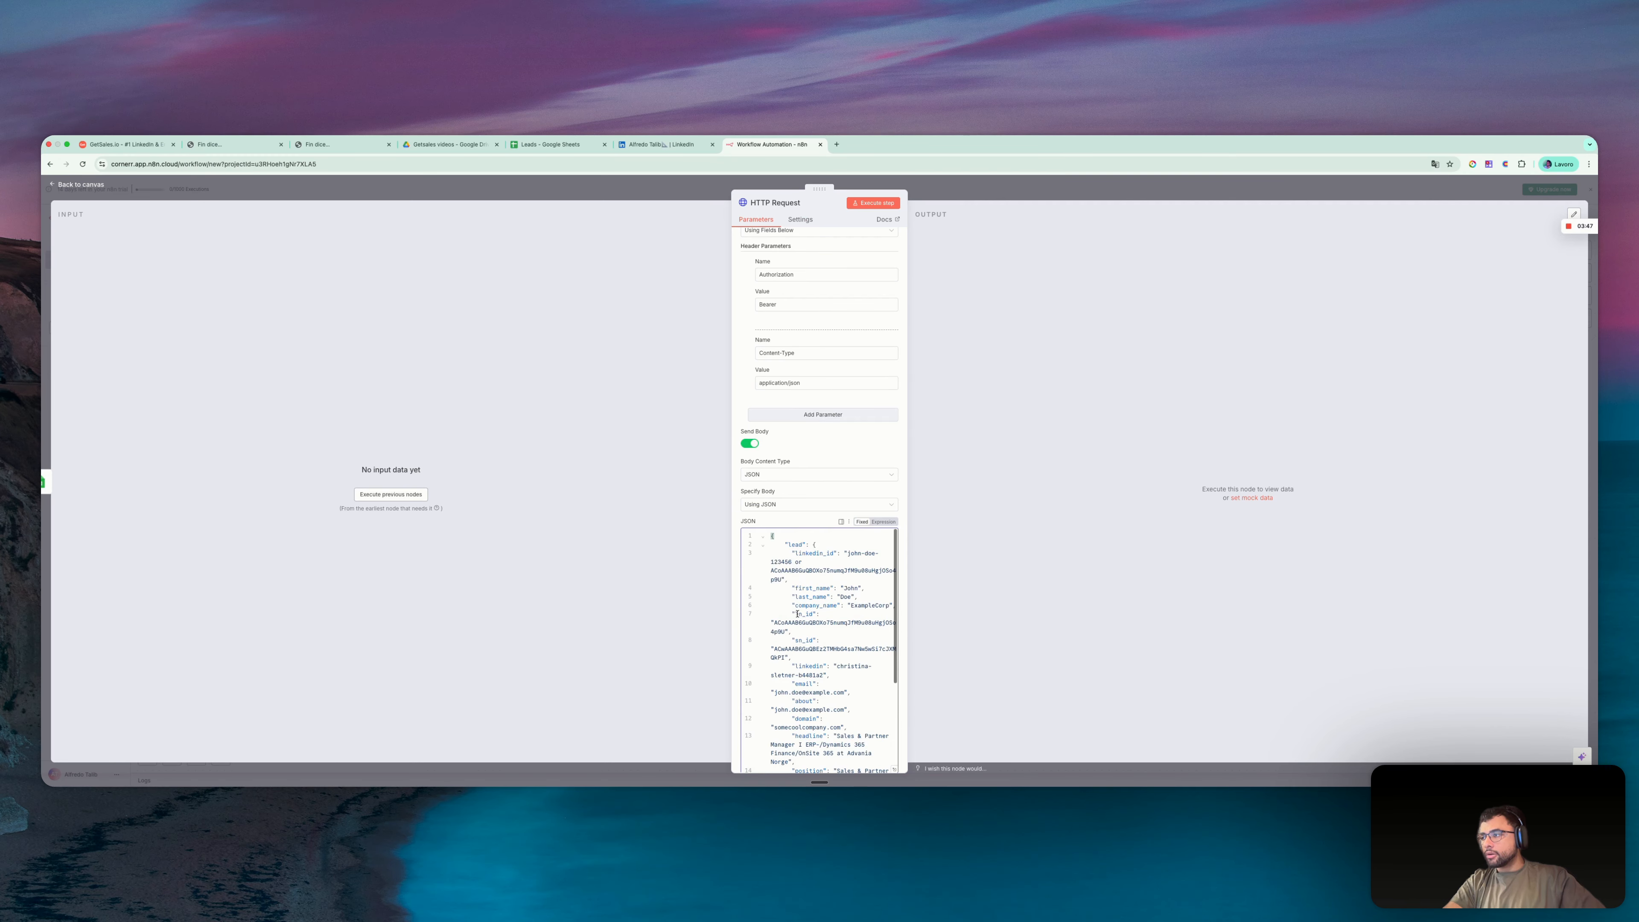
Look through the JSON body and execute the previous nodes to load the sheet's lead data as input
scroll(798, 613, down, 3)
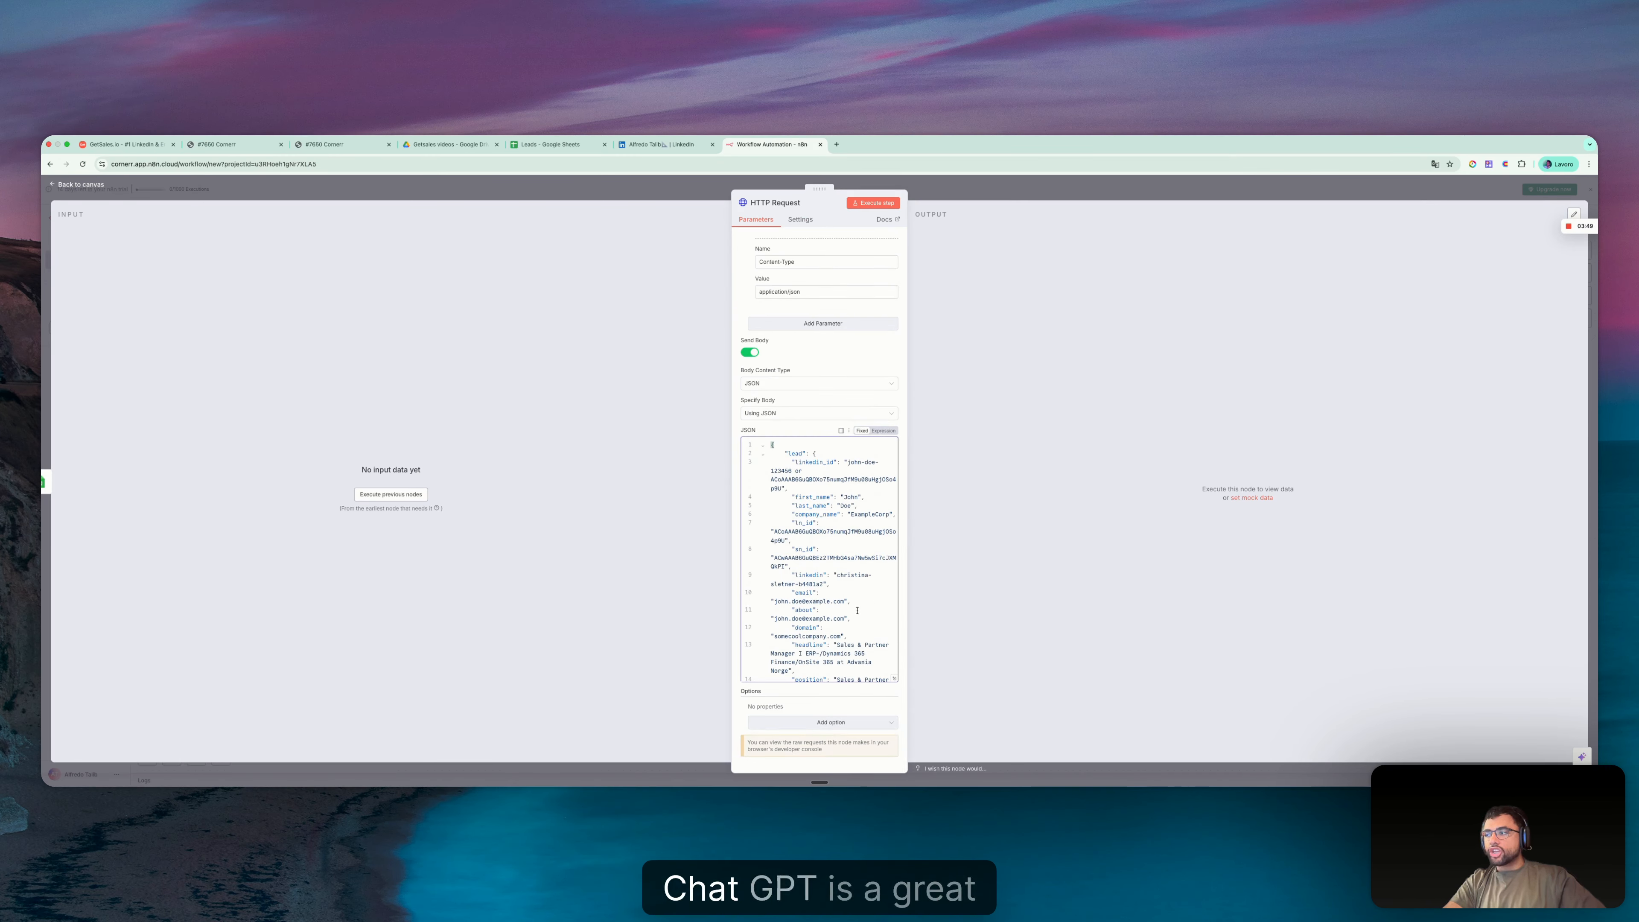
scroll(818, 577, down, 3)
scroll(818, 577, up, 3)
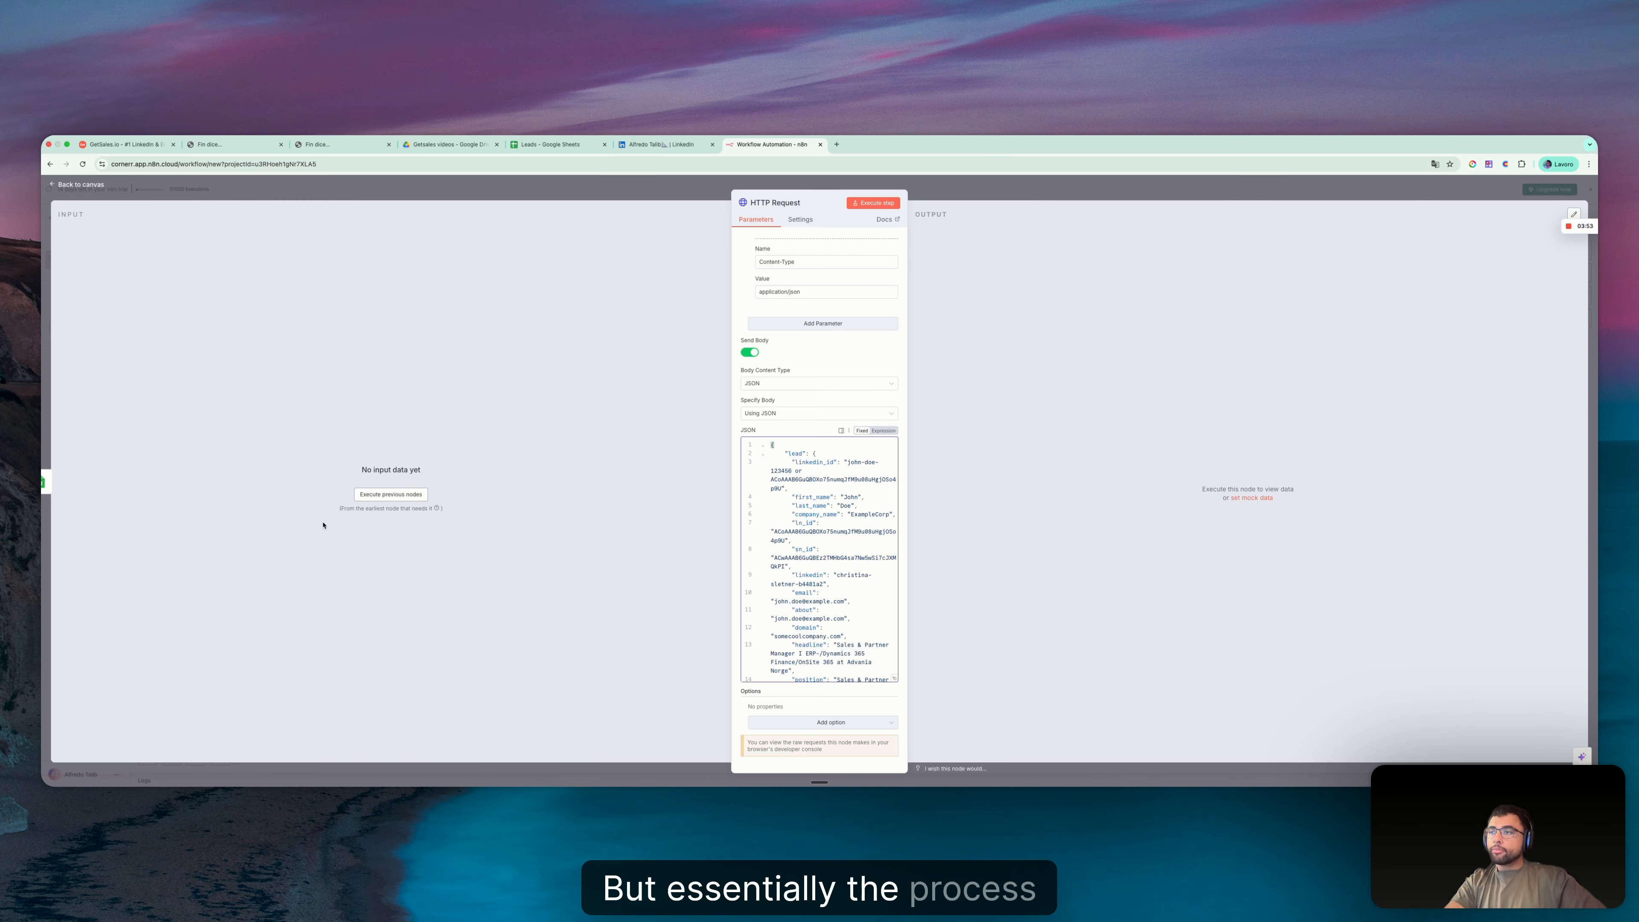
click(390, 494)
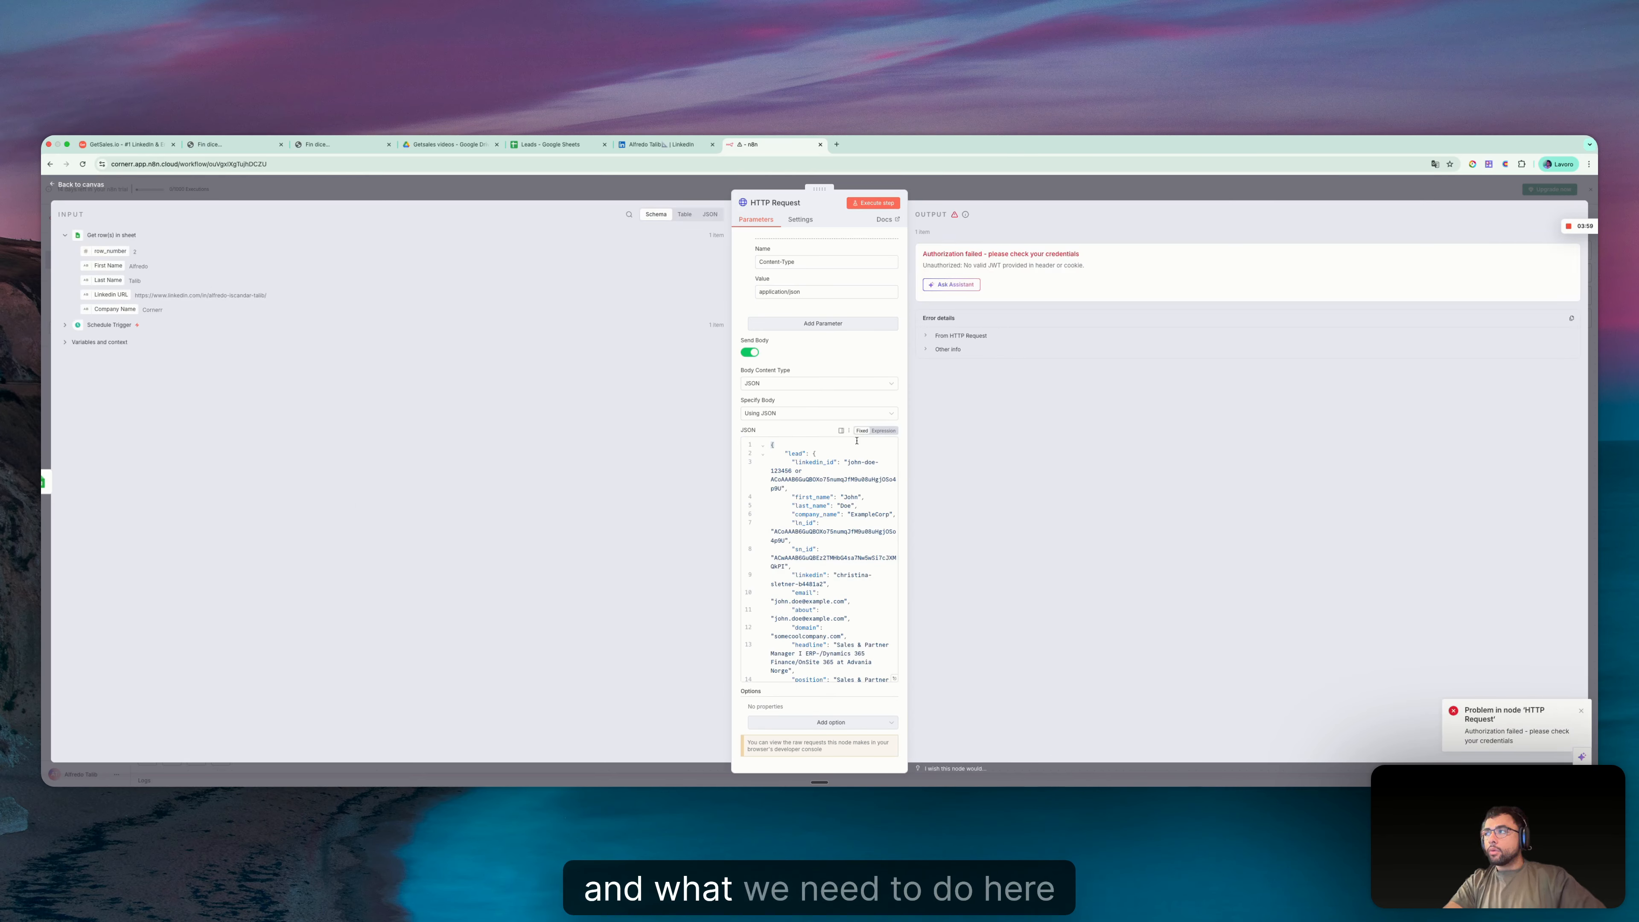
Switch to the Leads sheet, widen the LinkedIn URL column, and highlight the profile identifier at the end of the lead's URL
click(846, 462)
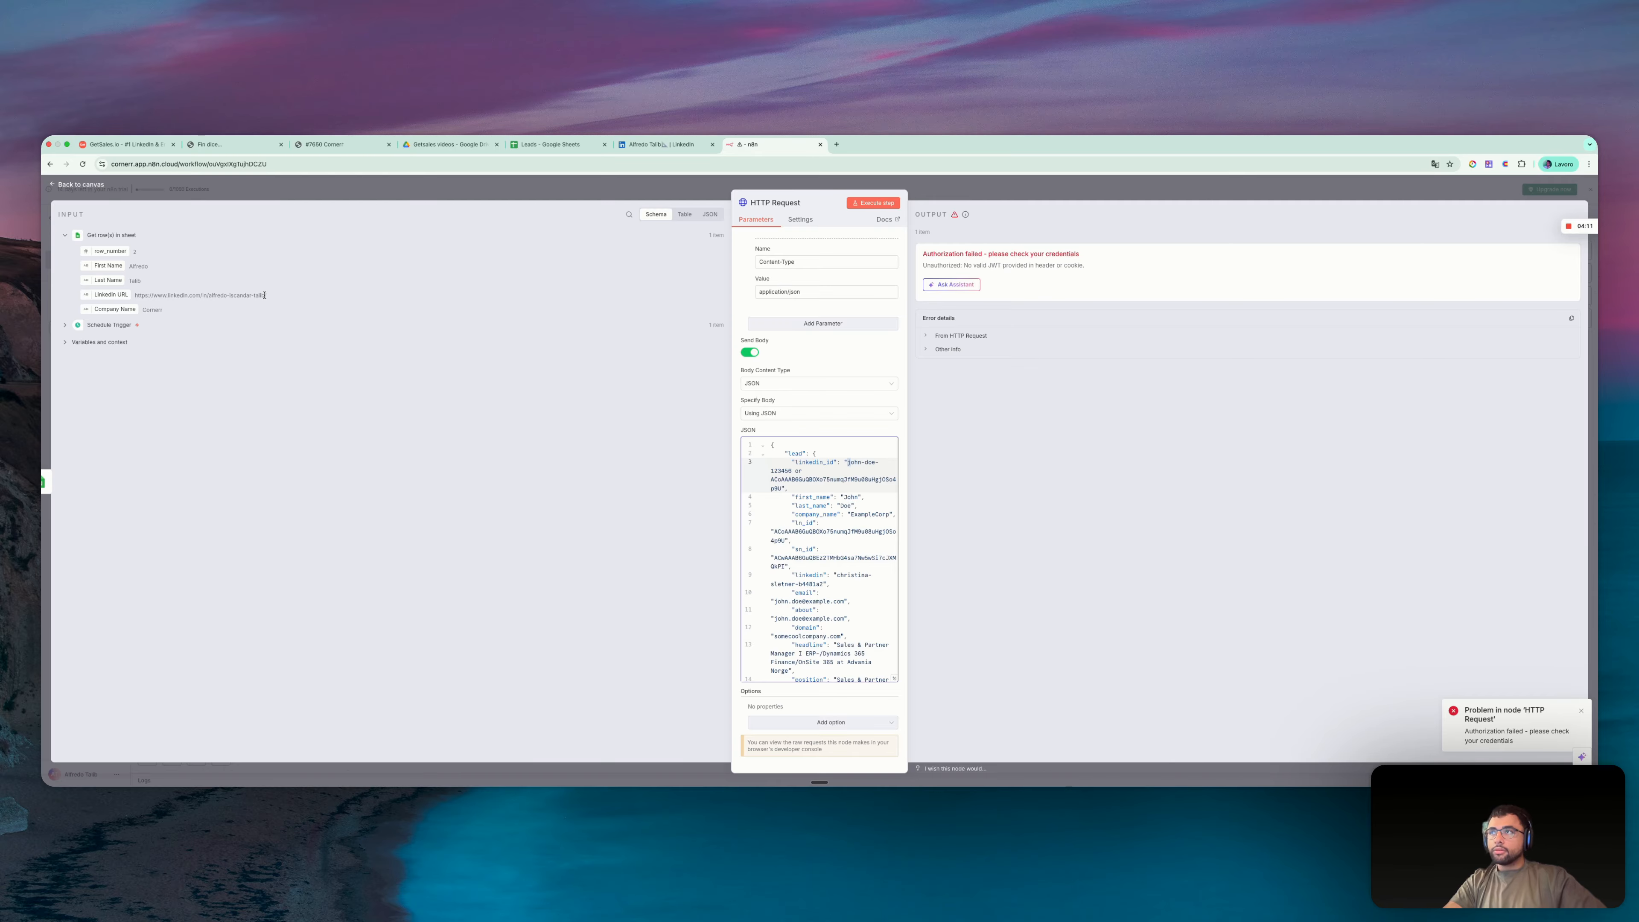
key(super+5)
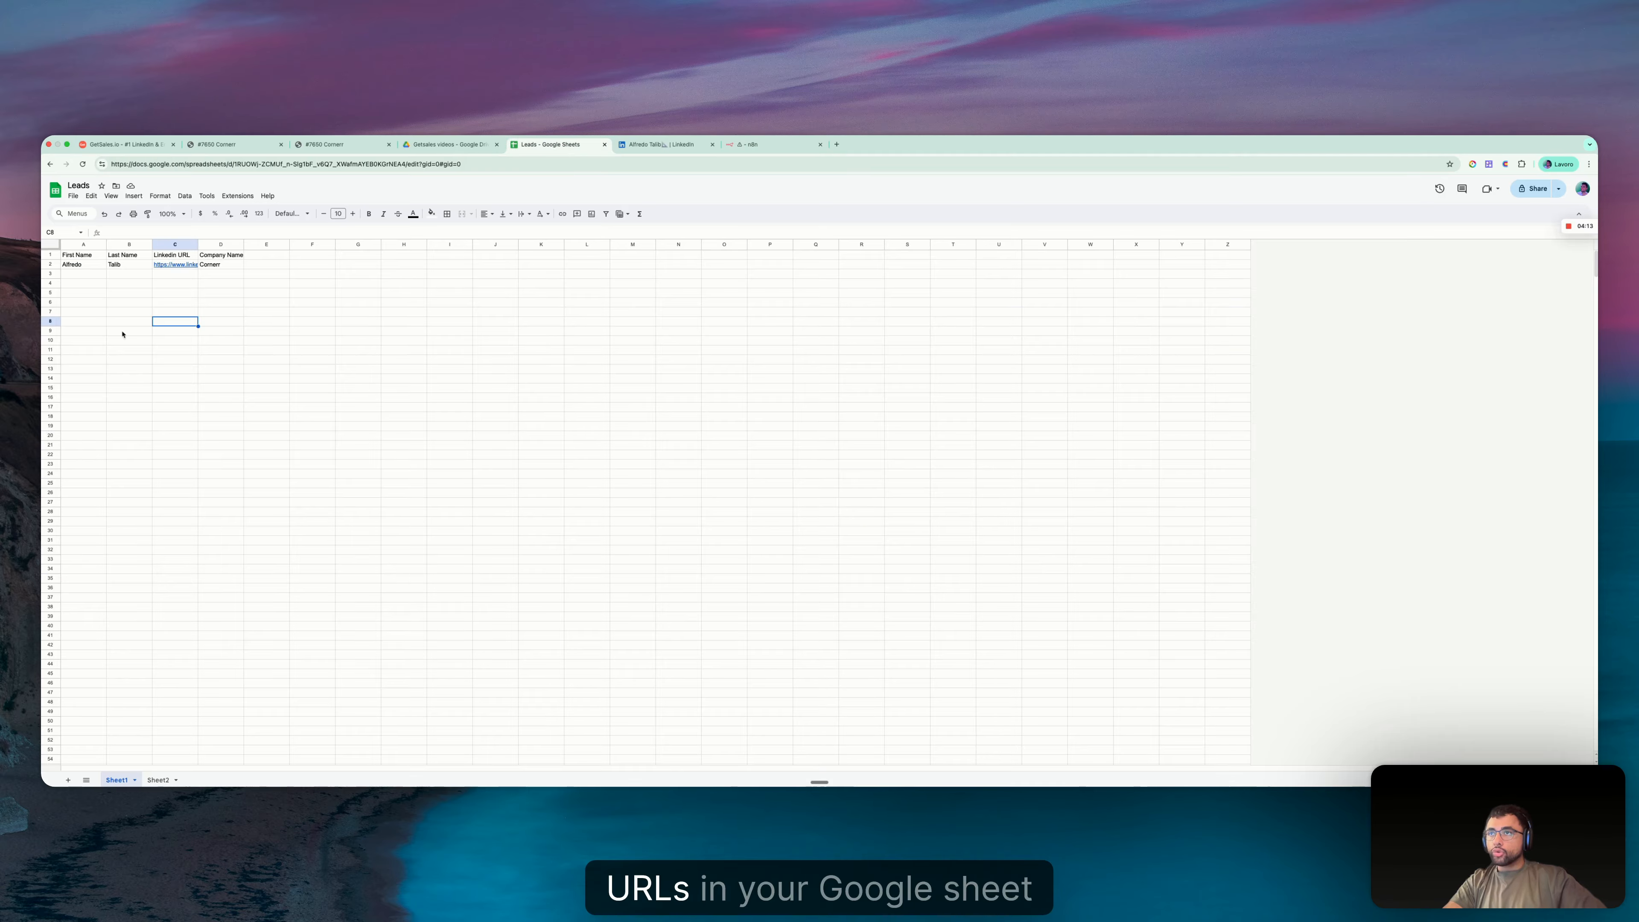
drag(197, 245, 315, 244)
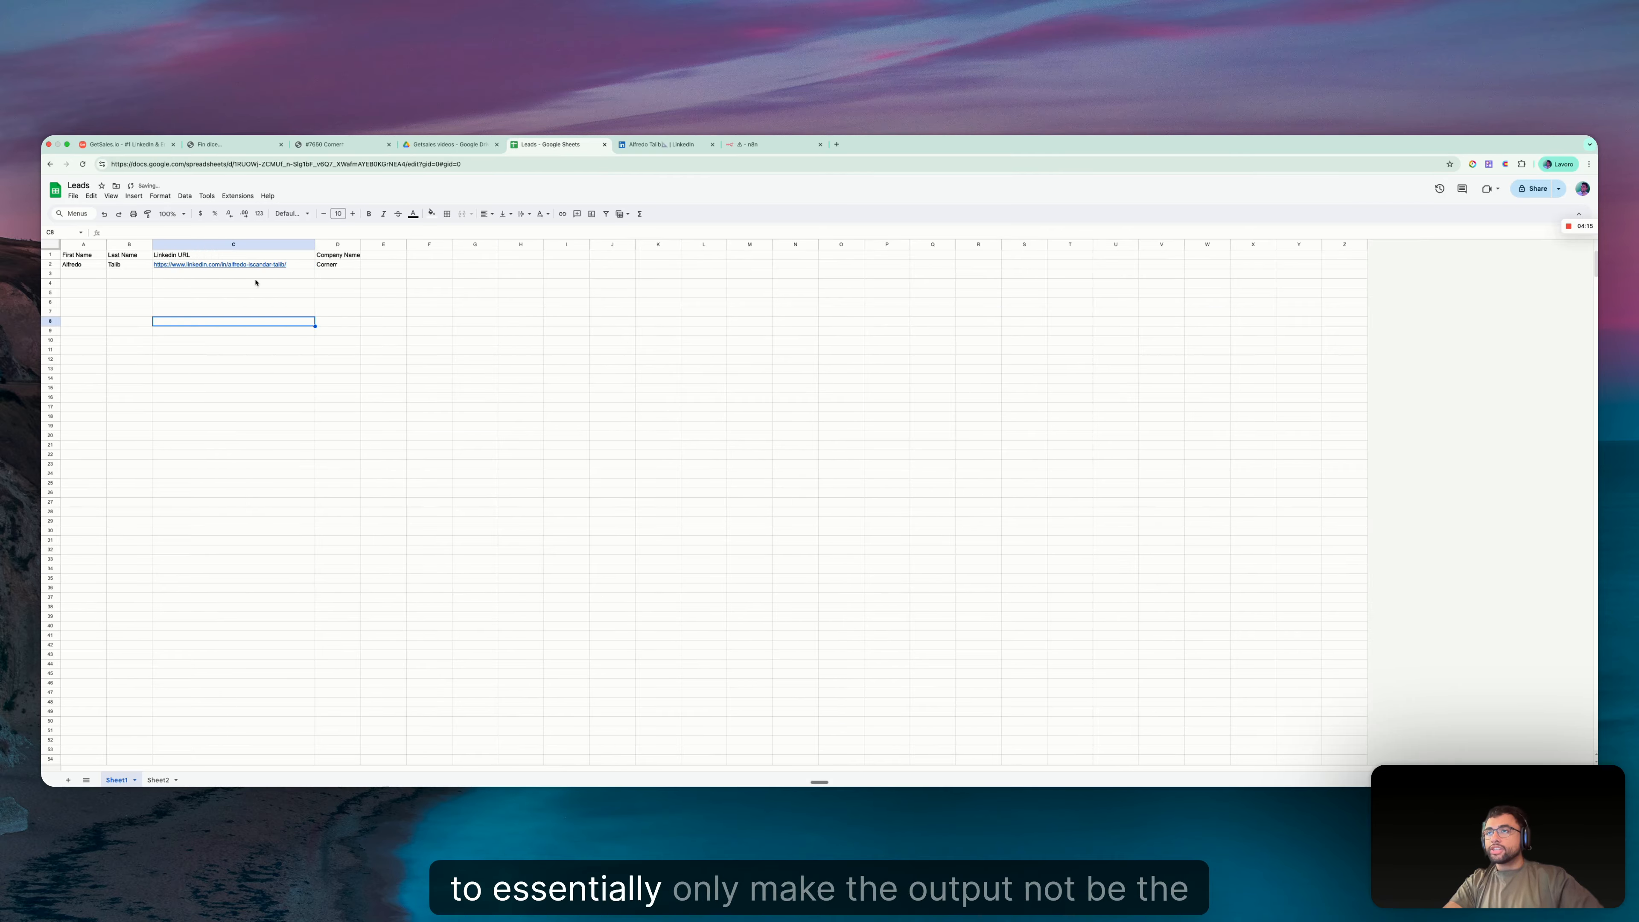
click(231, 265)
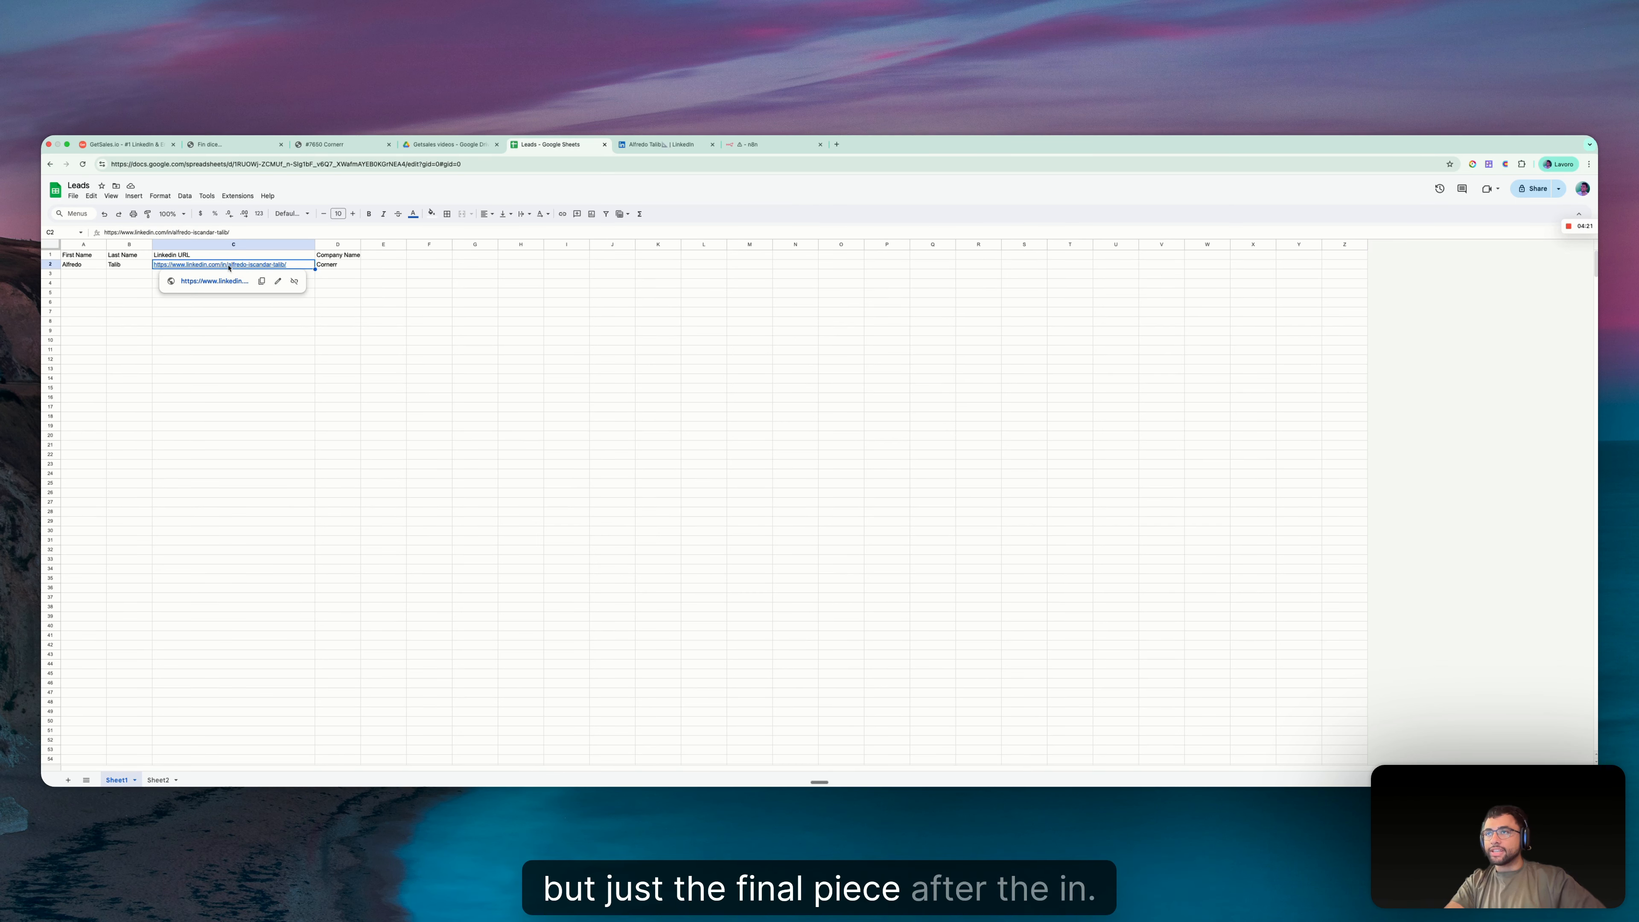
double_click(306, 266)
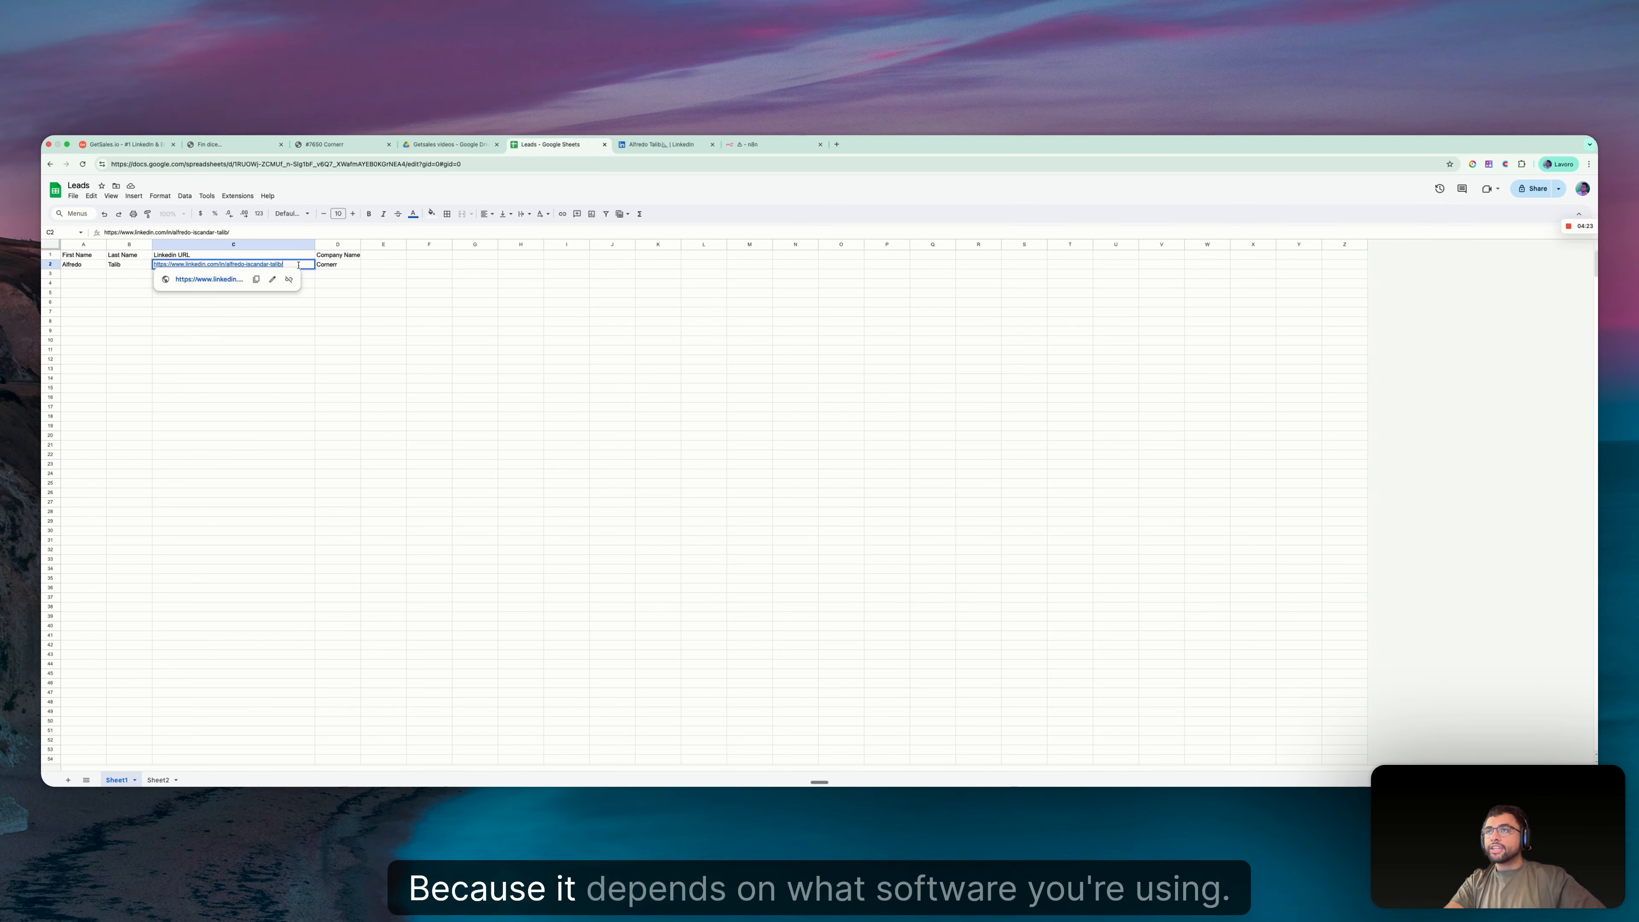
drag(304, 266, 228, 266)
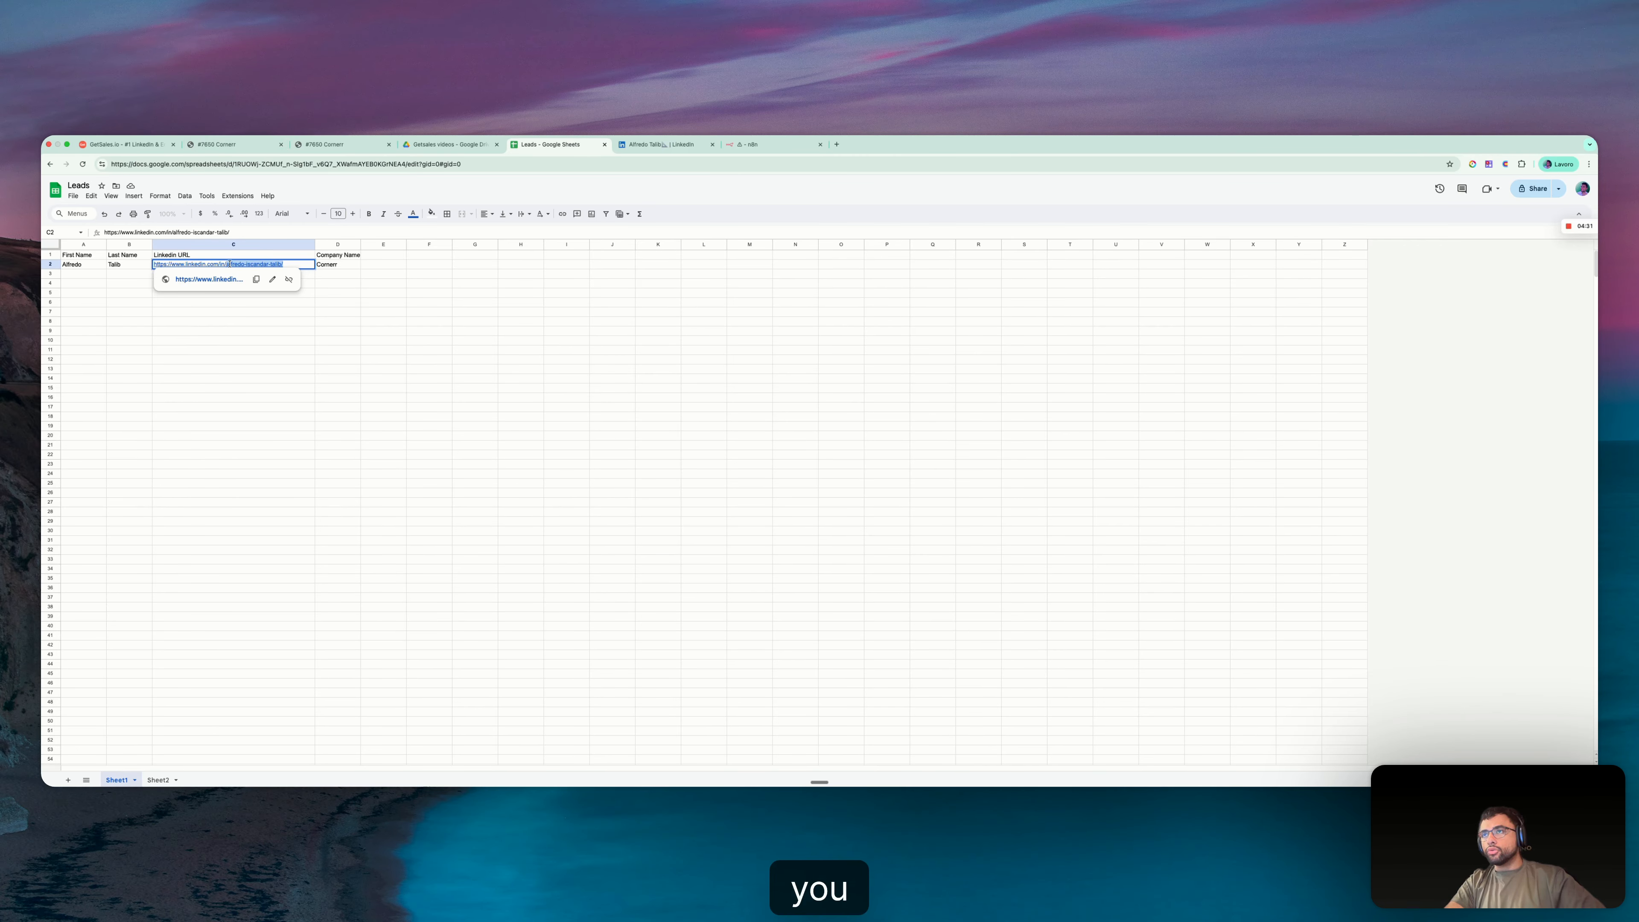
Look at the part after /in/ in the LinkedIn profile's address, check the Leads sheet again, and view the GetSales automation
click(658, 144)
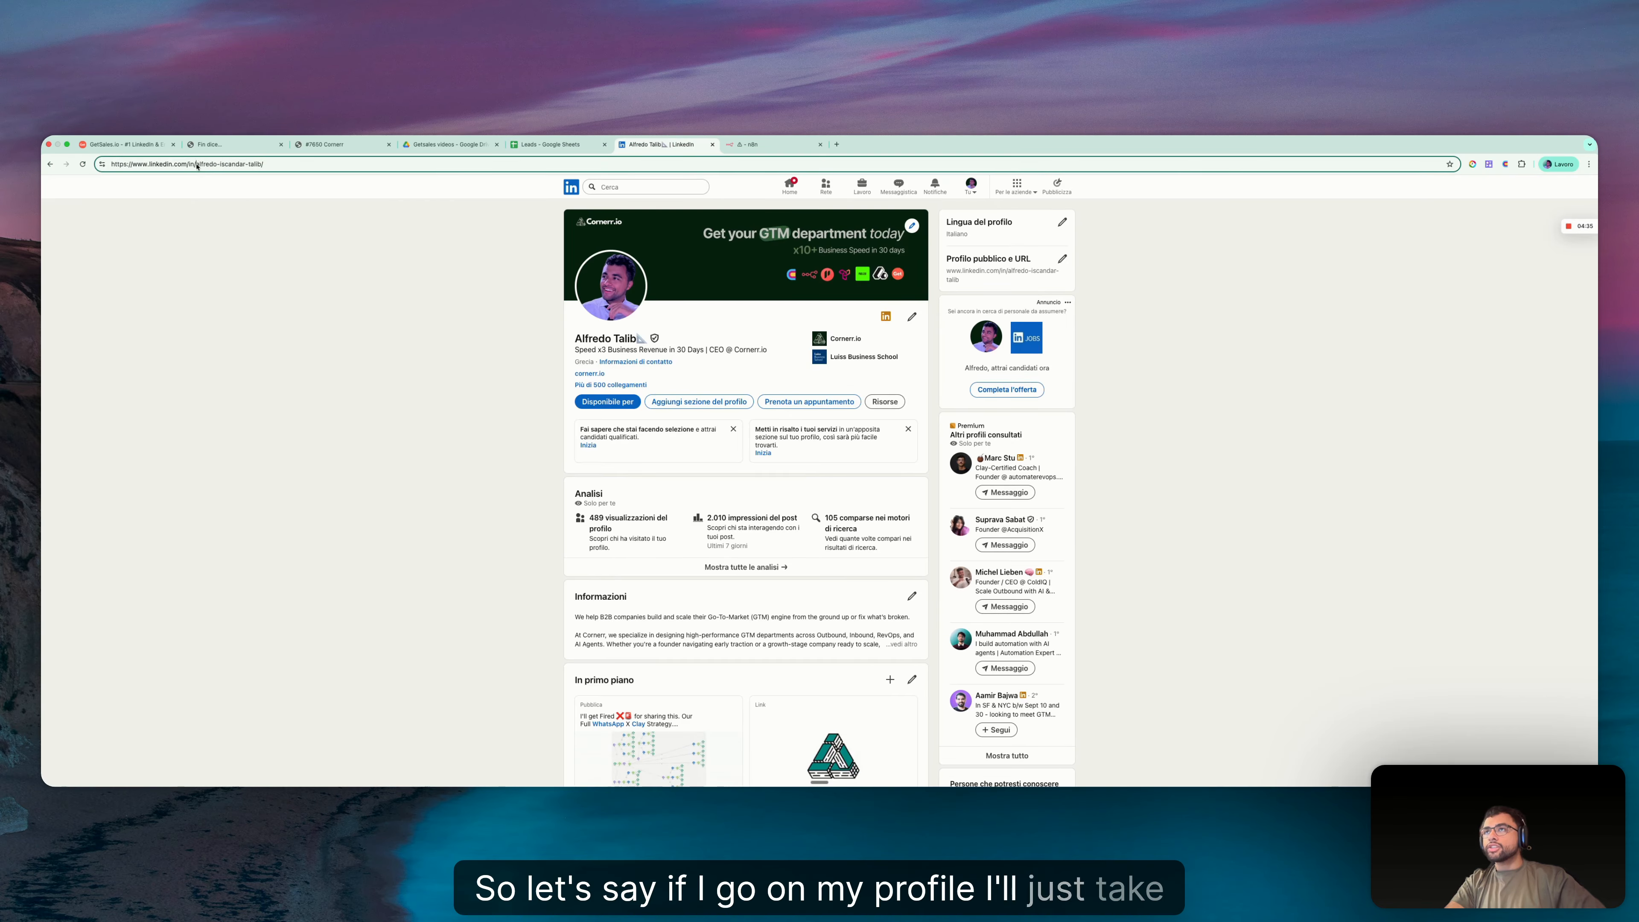
drag(197, 164, 738, 166)
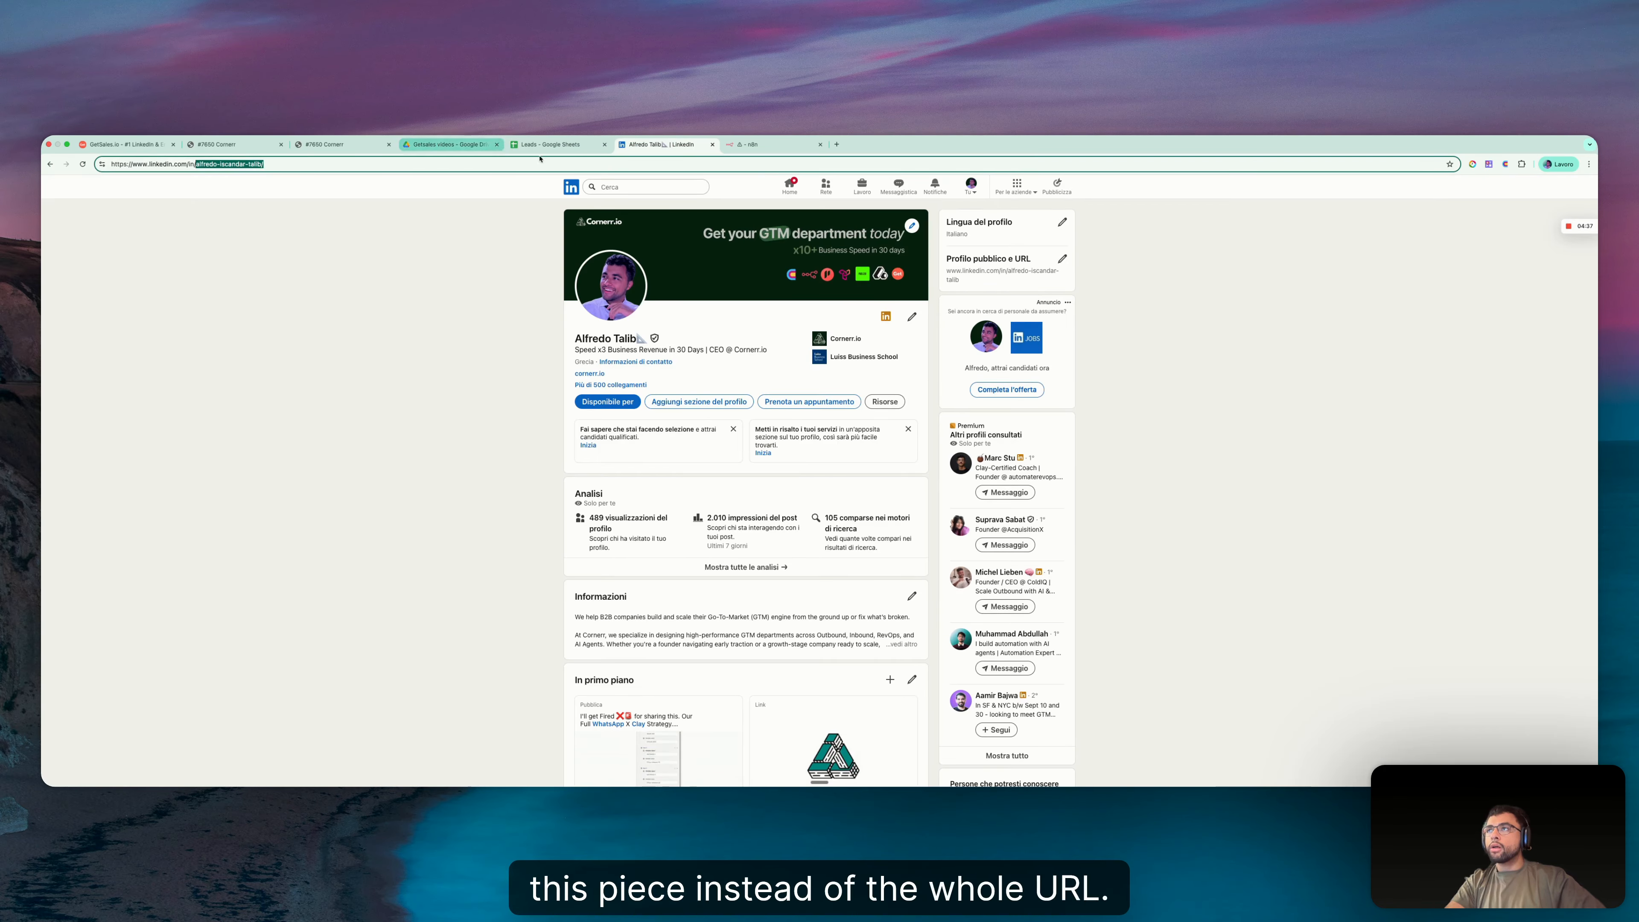
click(550, 147)
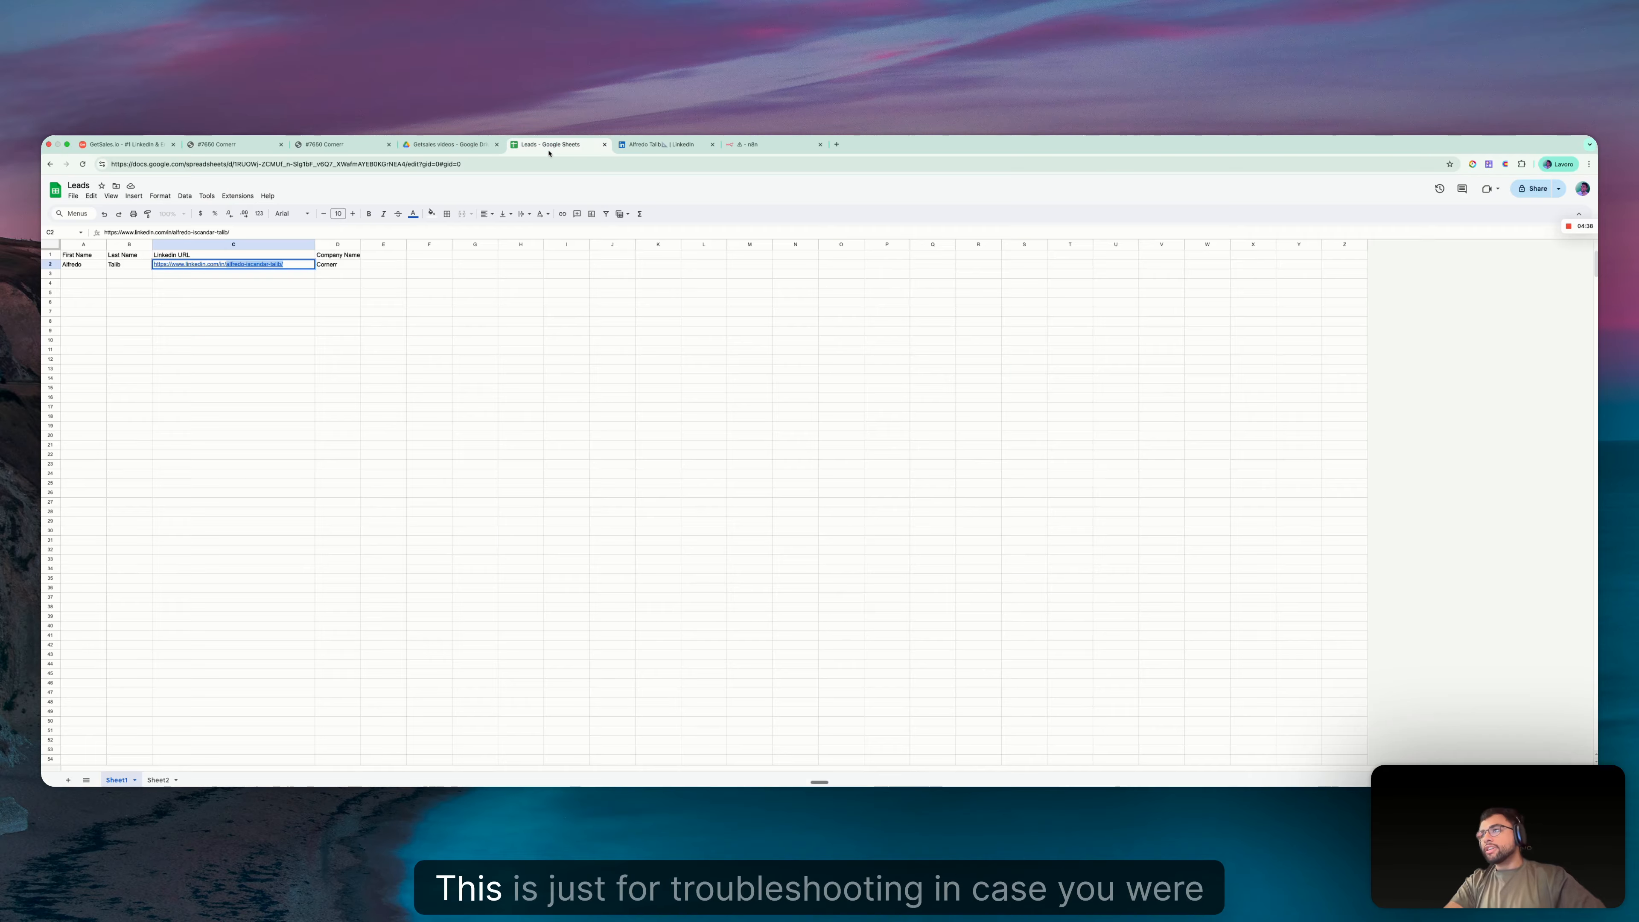
click(443, 339)
click(342, 144)
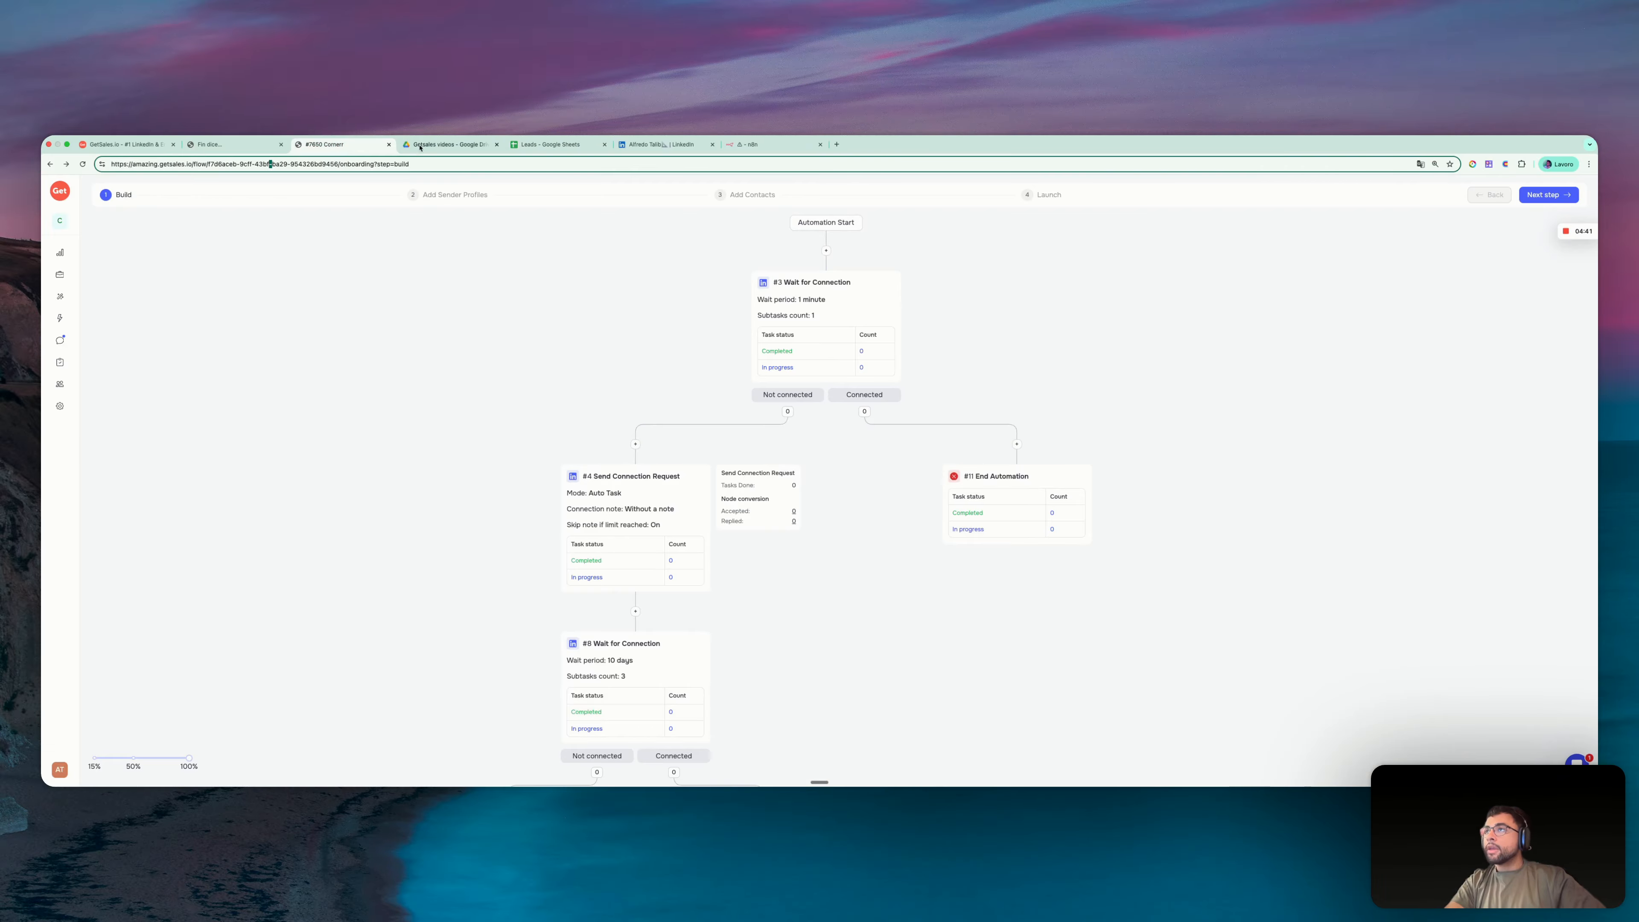
Back in n8n, clear the linkedin_id placeholder value and insert the sheet's LinkedIn URL variable into the JSON body
click(747, 144)
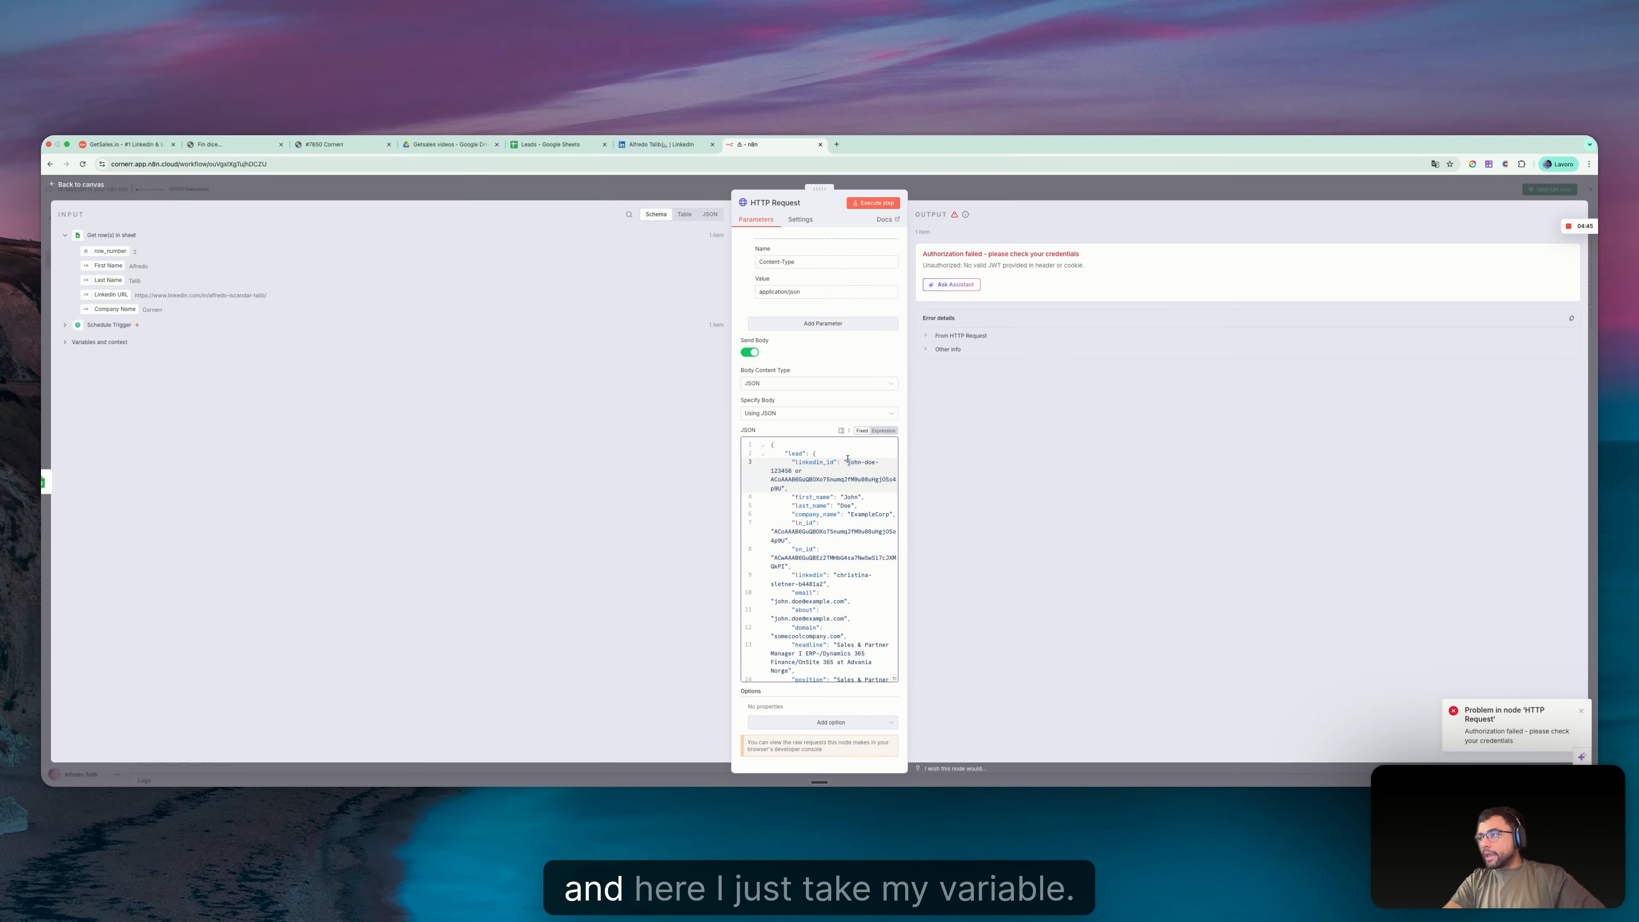
mouse_move(847, 463)
mouse_down()
mouse_move(865, 486)
mouse_move(813, 454)
mouse_move(843, 465)
mouse_up()
click(865, 487)
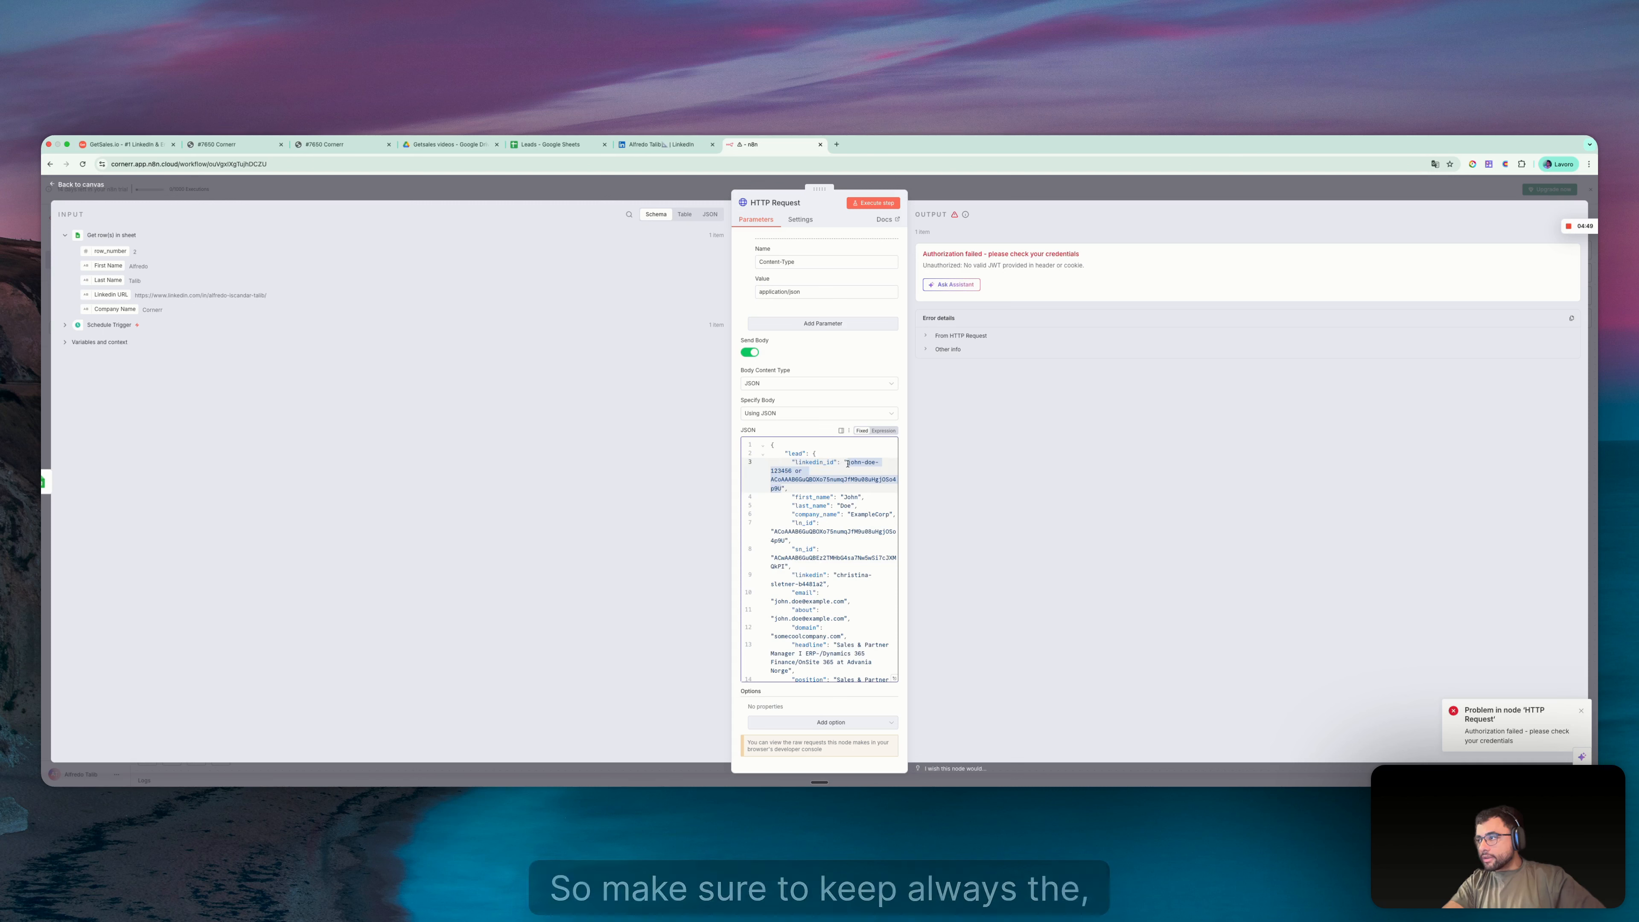
key(BackSpace)
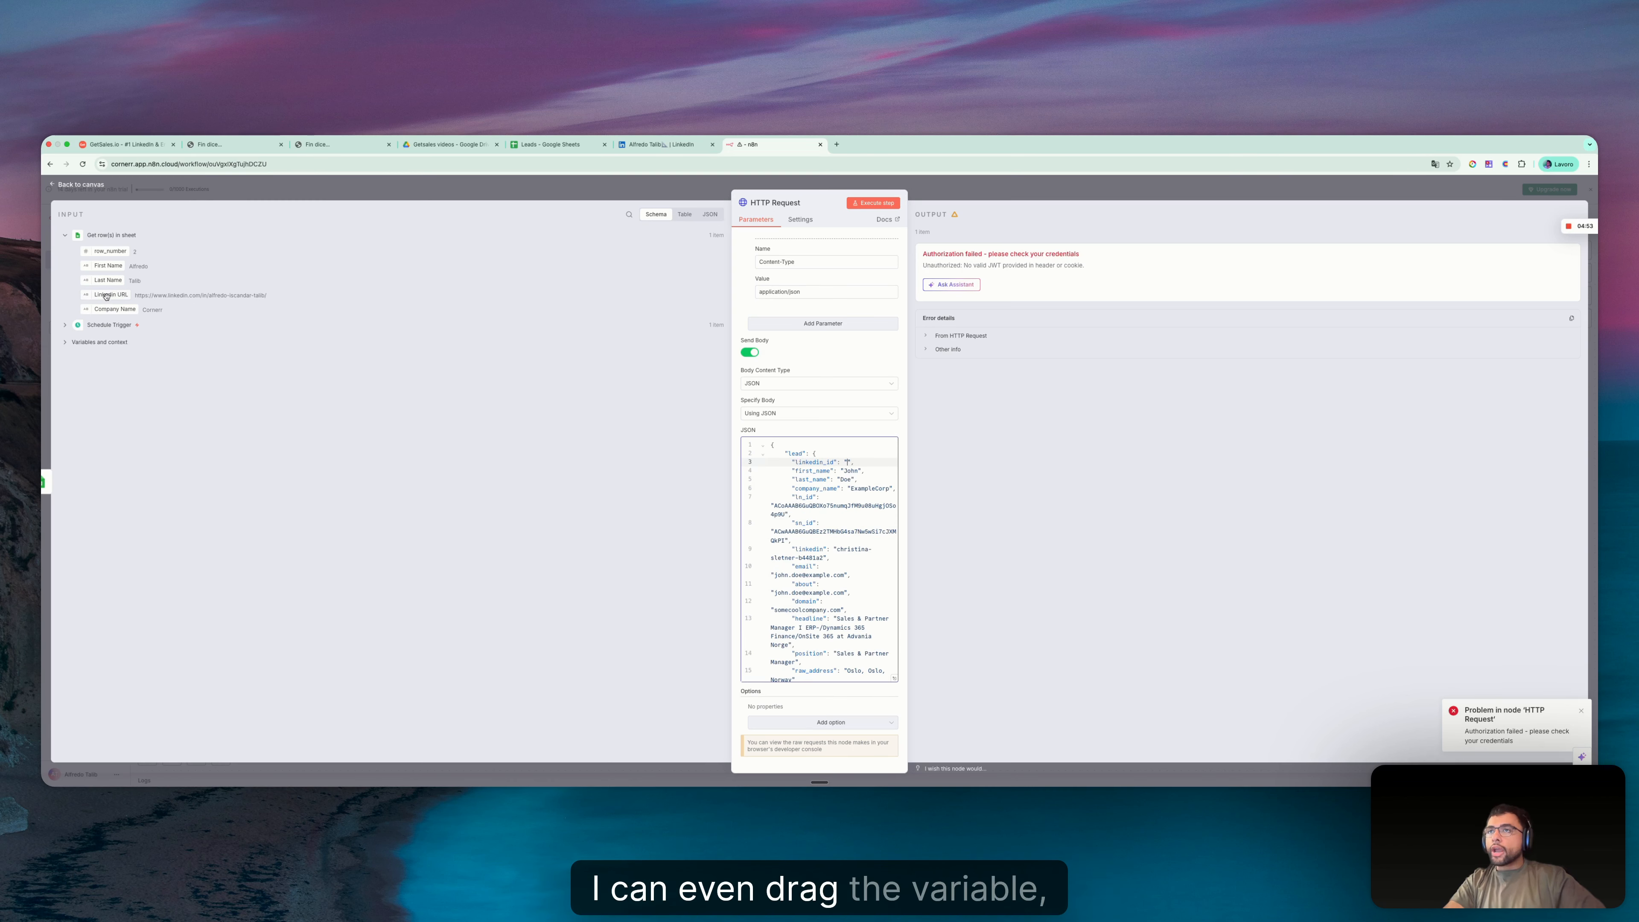
drag(112, 294, 848, 464)
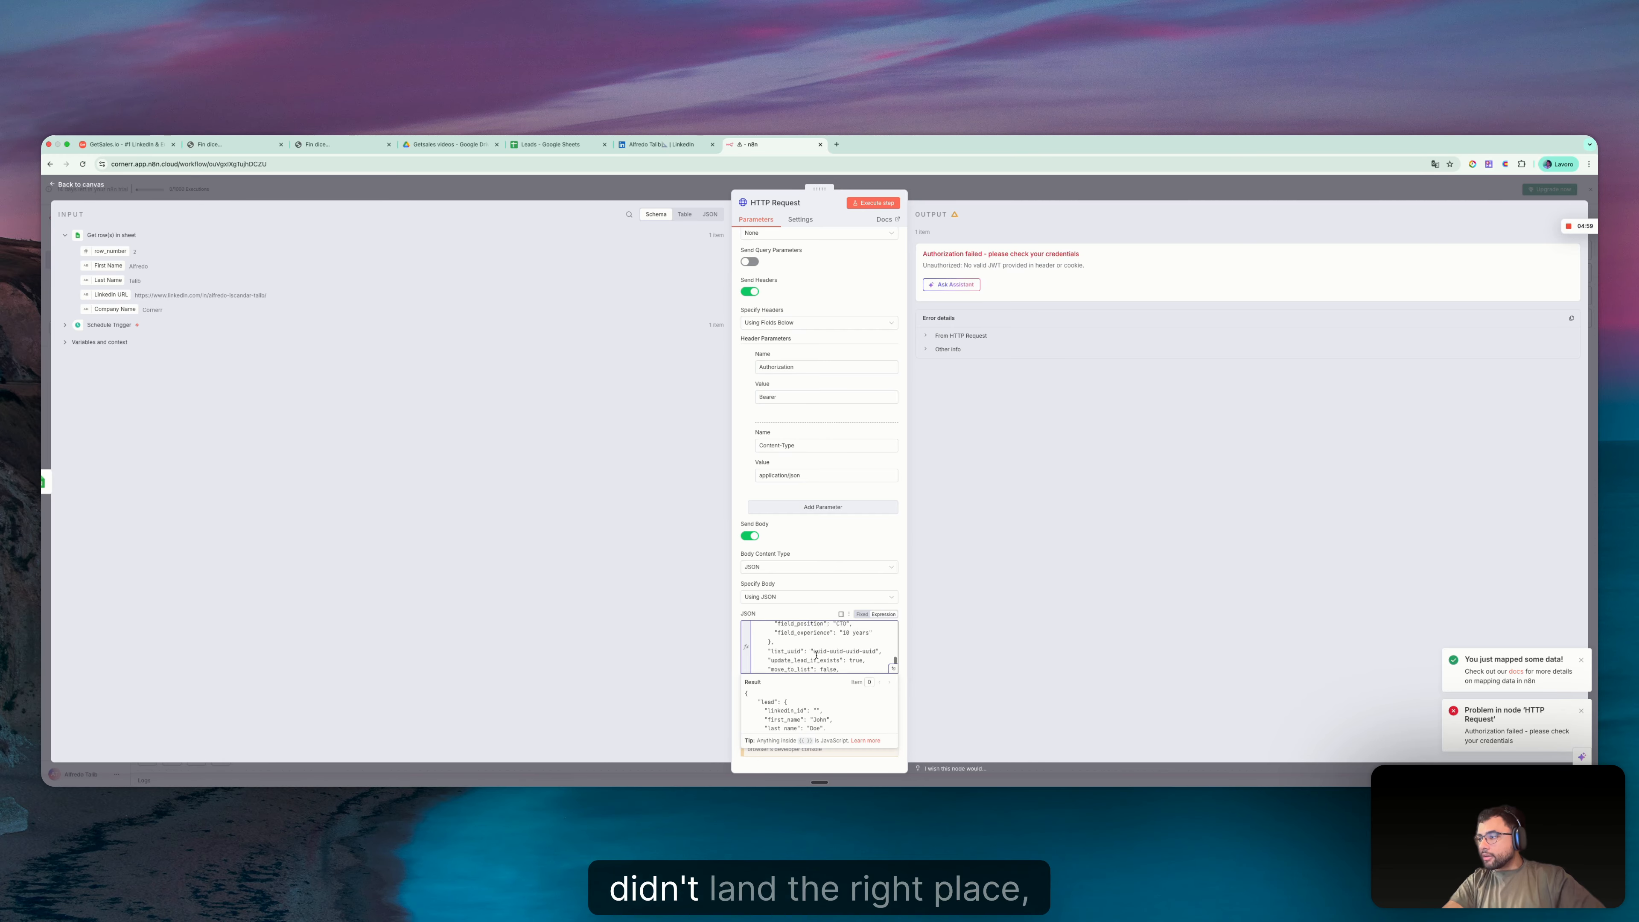
Move the misplaced LinkedIn URL variable from the end of the JSON body to between the linkedin_id quotes
scroll(794, 652, down, 5)
drag(767, 665, 890, 672)
key(ctrl+c)
key(BackSpace)
scroll(839, 649, up, 5)
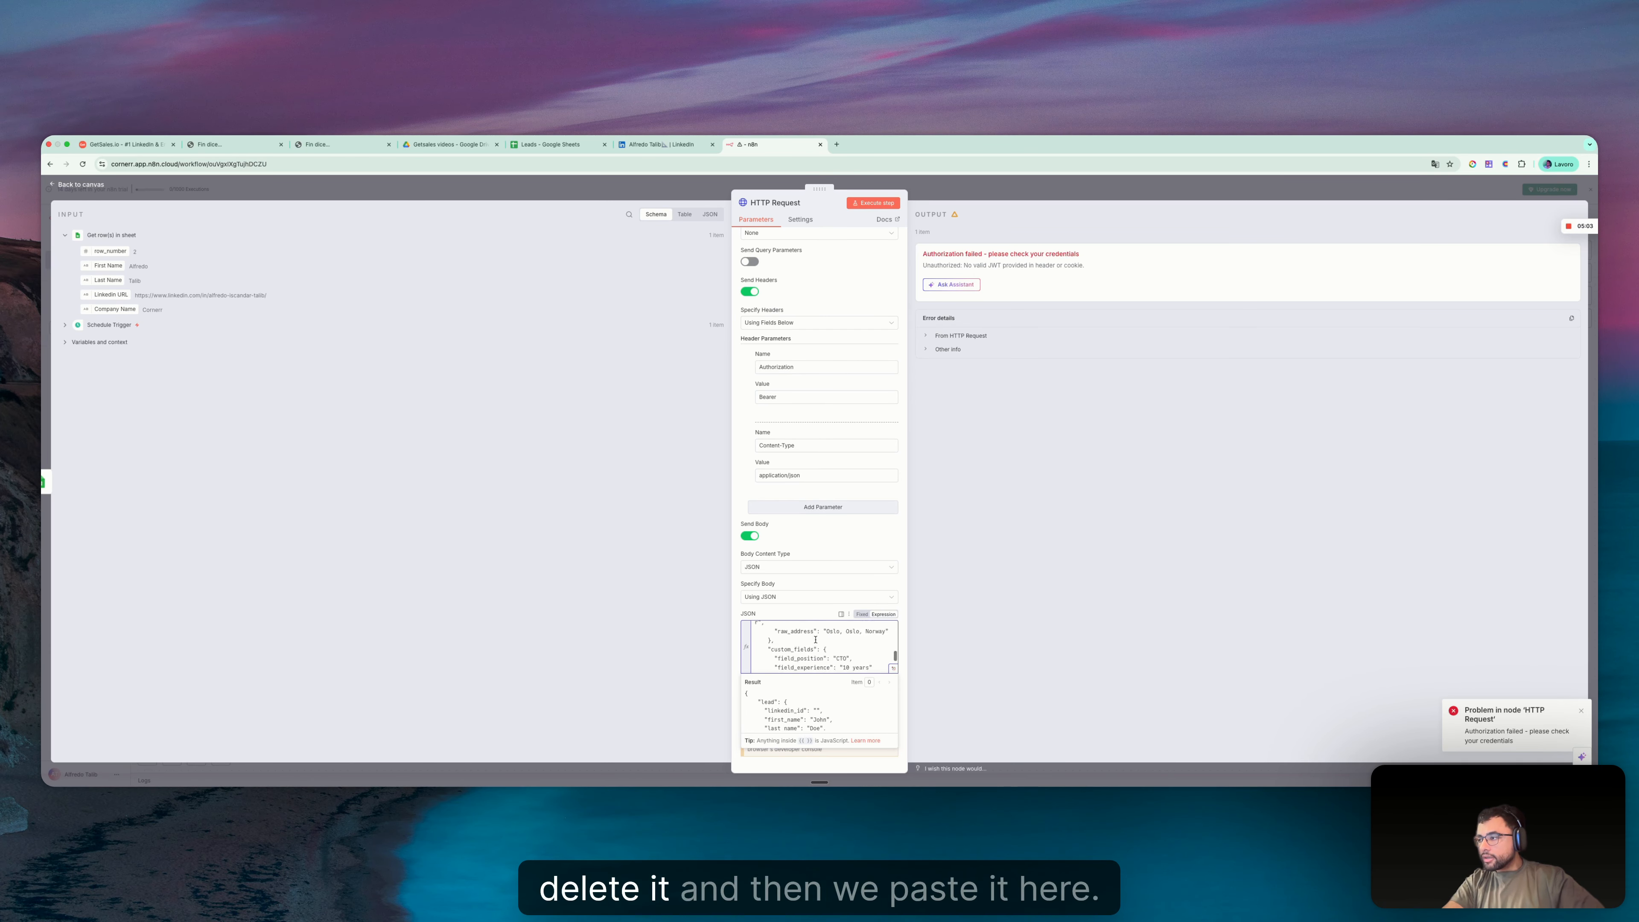
click(827, 644)
key(ctrl+v)
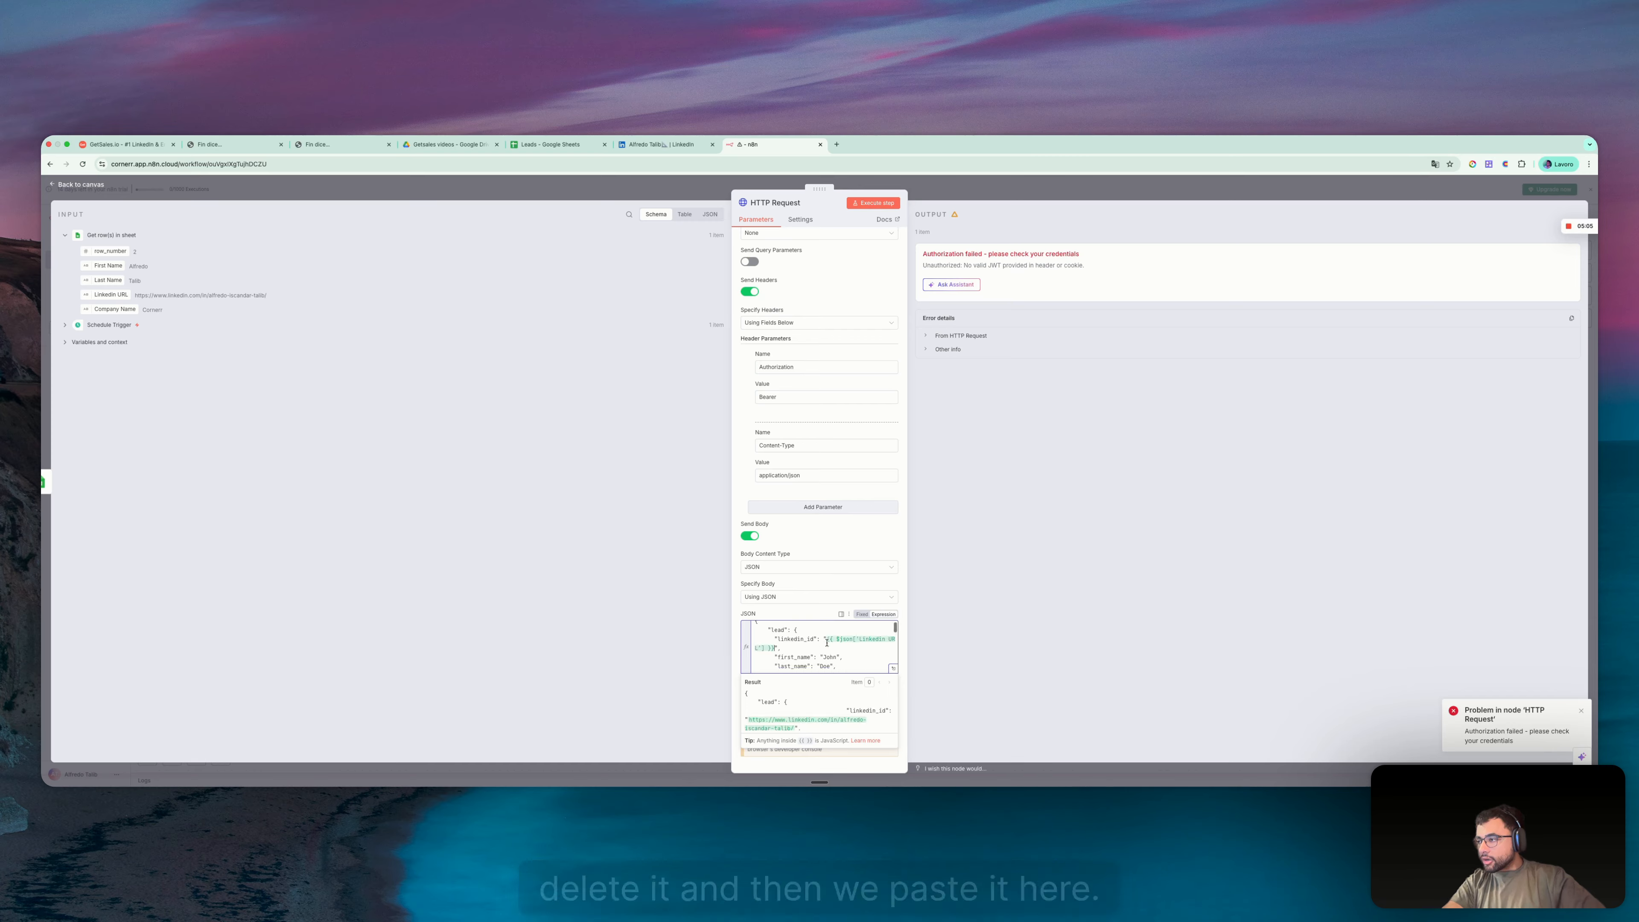
scroll(819, 646, down, 5)
scroll(819, 647, up, 5)
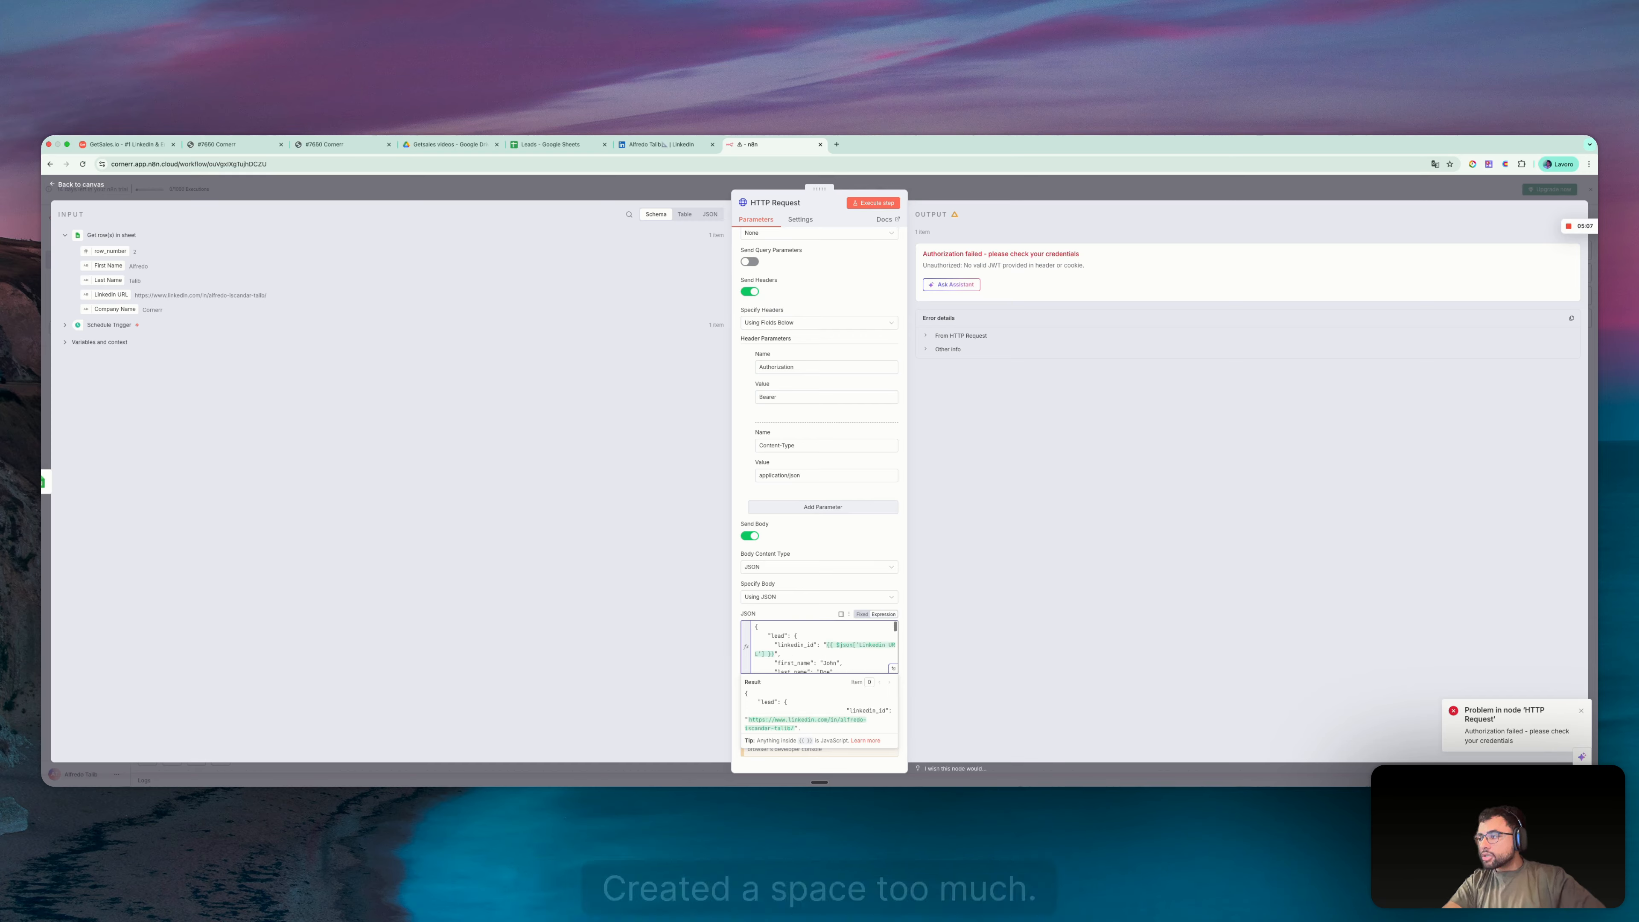
Replace the first_name and last_name placeholders in the JSON body with the sheet's First Name and Last Name variables
scroll(820, 648, down, 1)
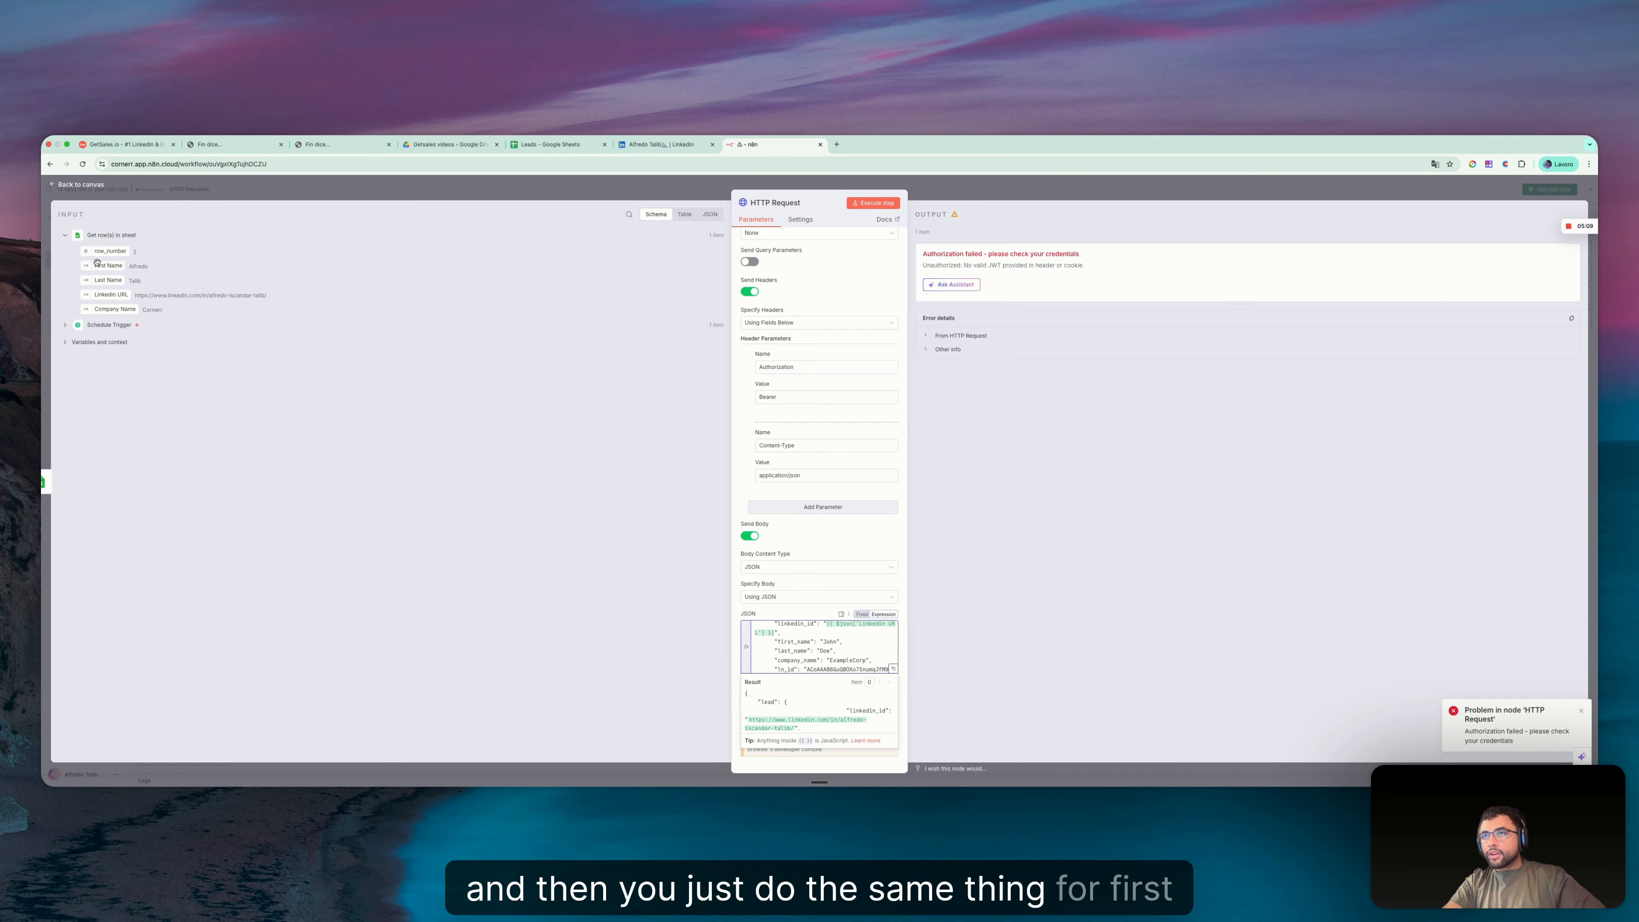
drag(98, 264, 784, 651)
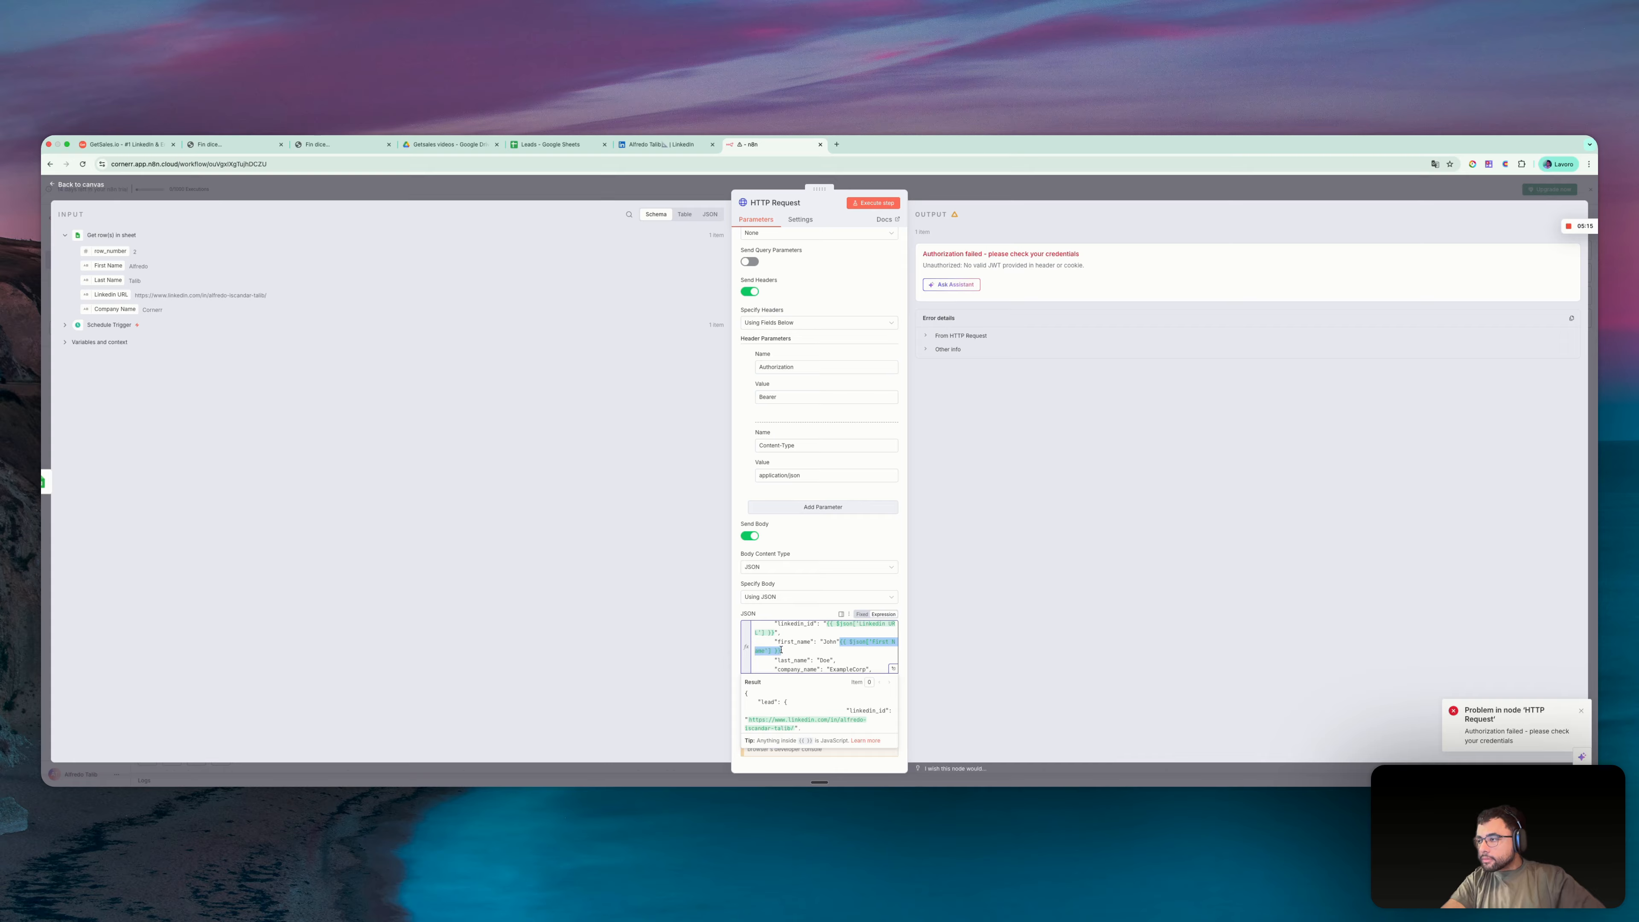
key(super+x)
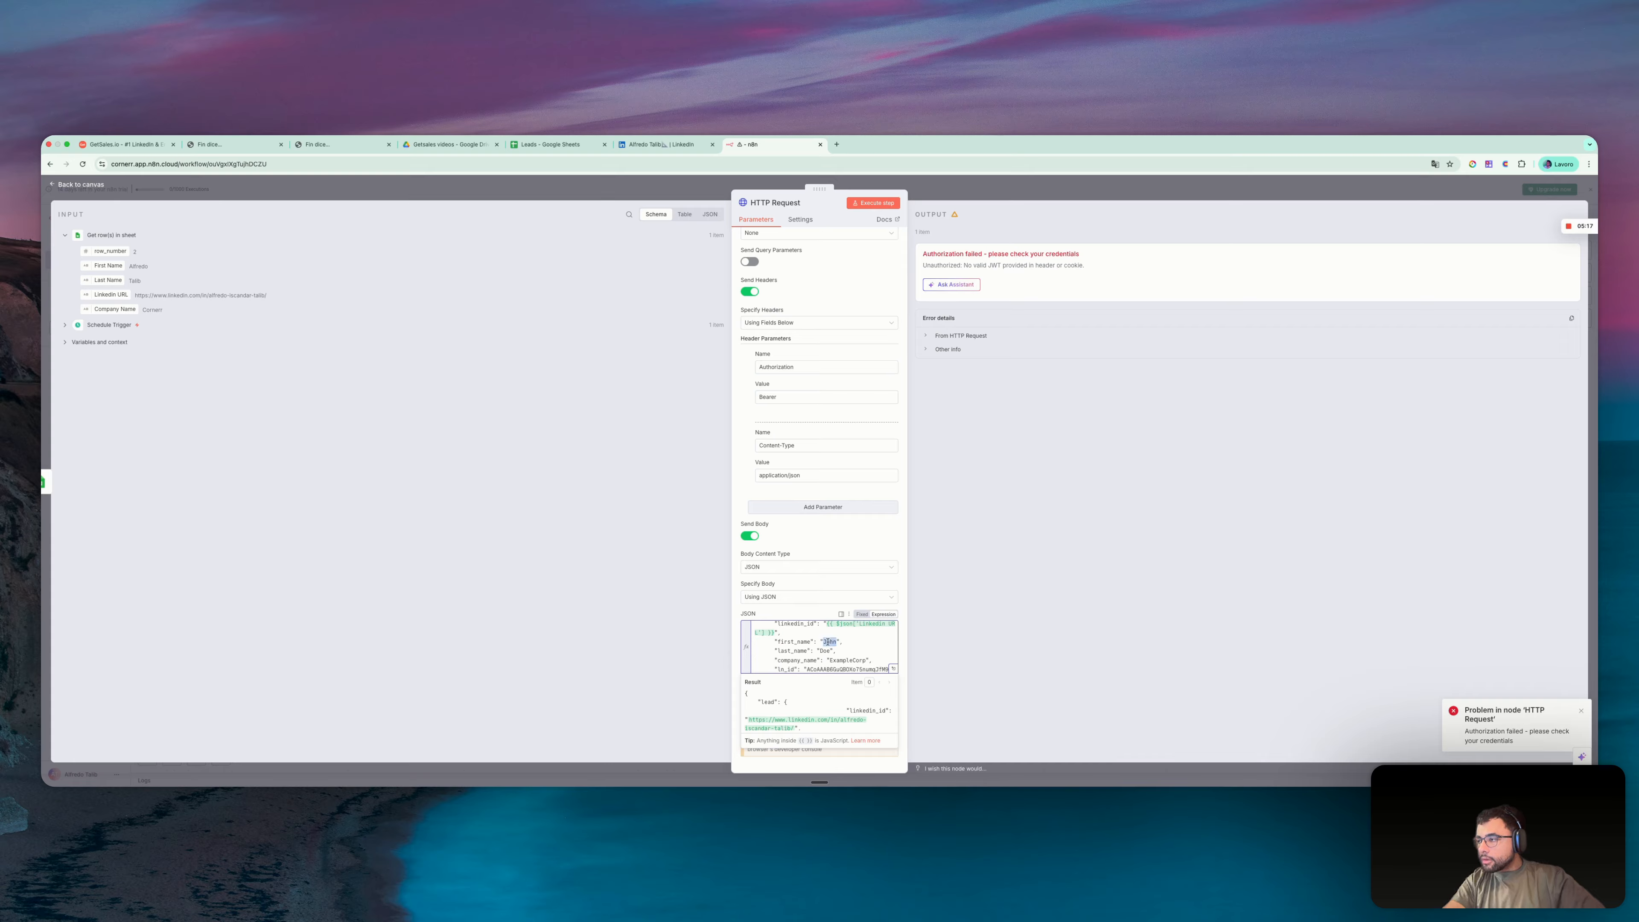
key(super+v)
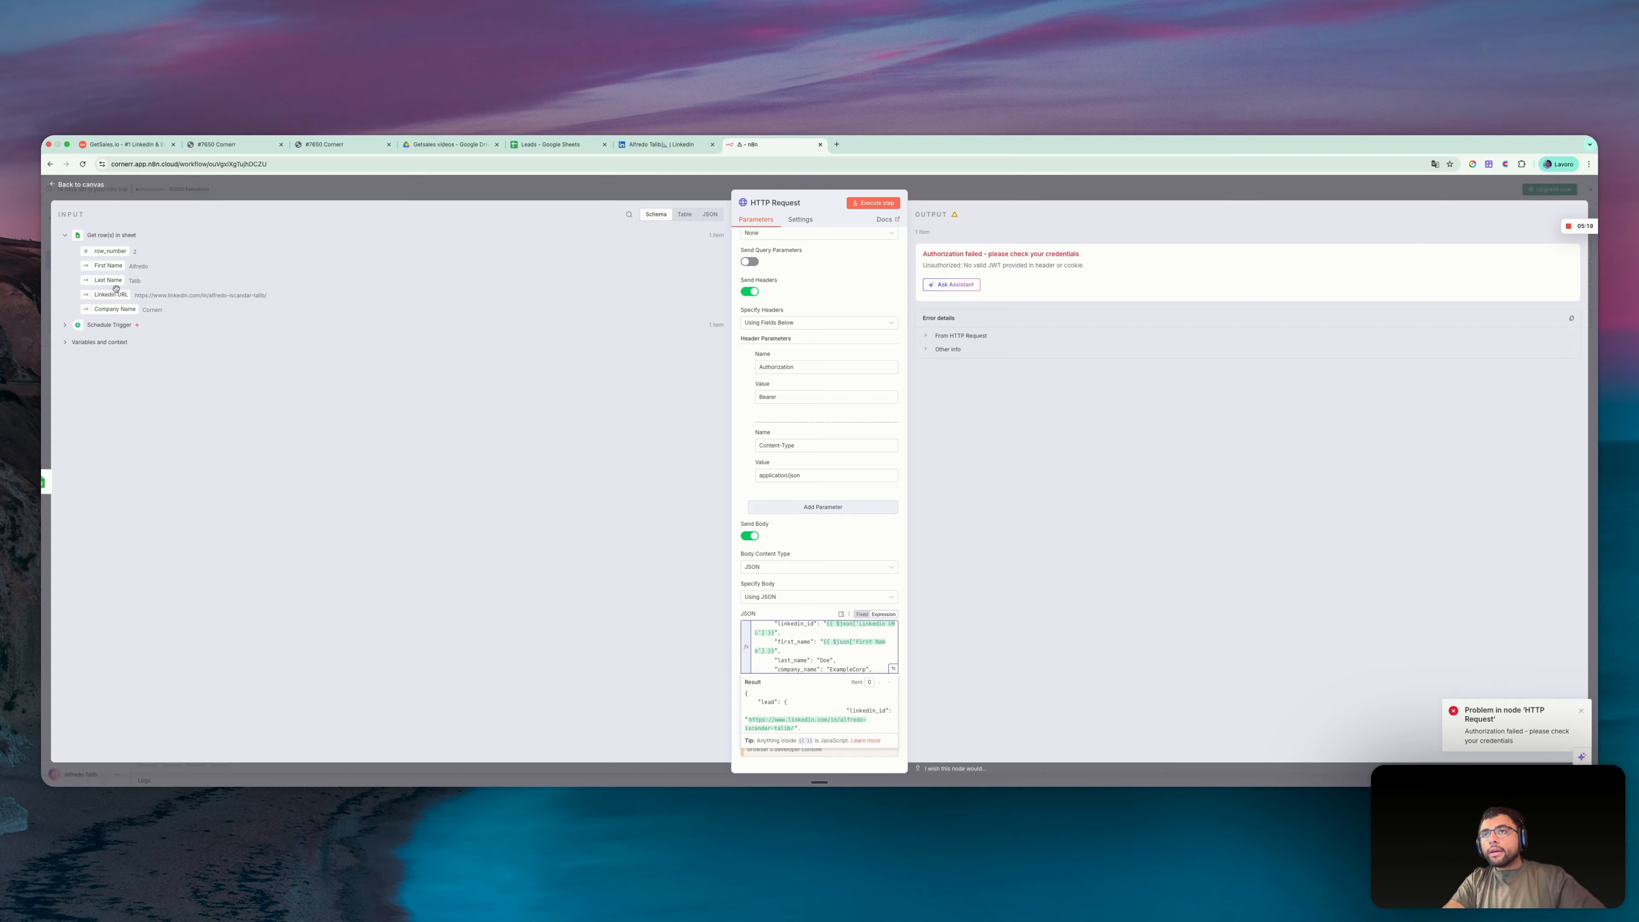
drag(109, 281, 829, 660)
double_click(825, 660)
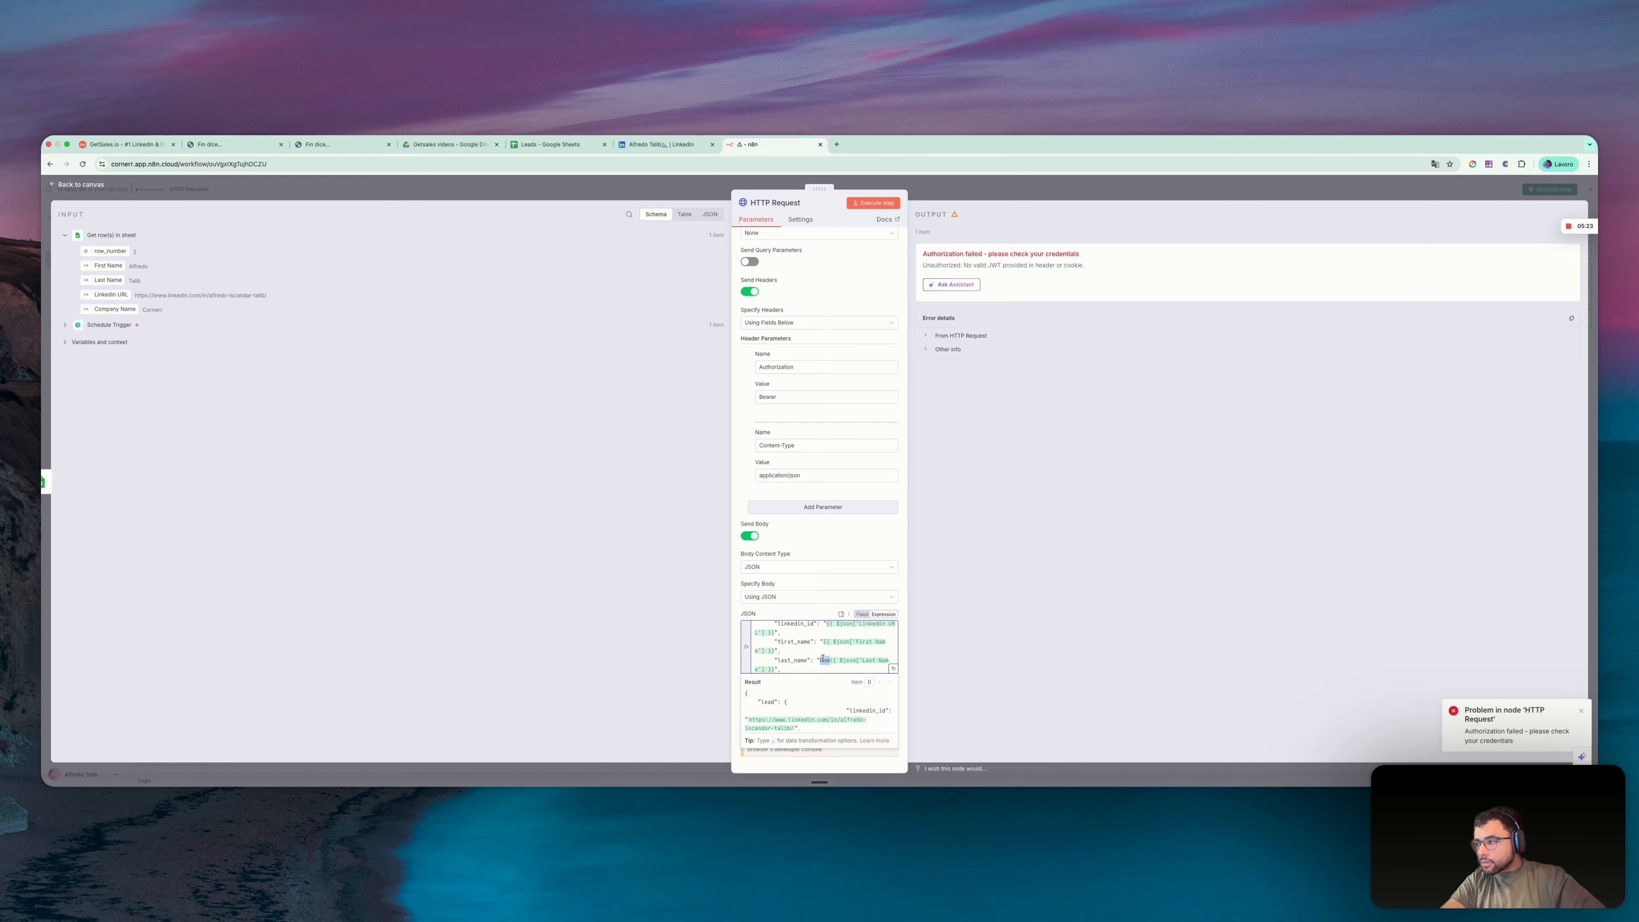
key(BackSpace)
Replace the company_name placeholder ExampleCorp with the sheet's Company Name variable
scroll(819, 649, down, 2)
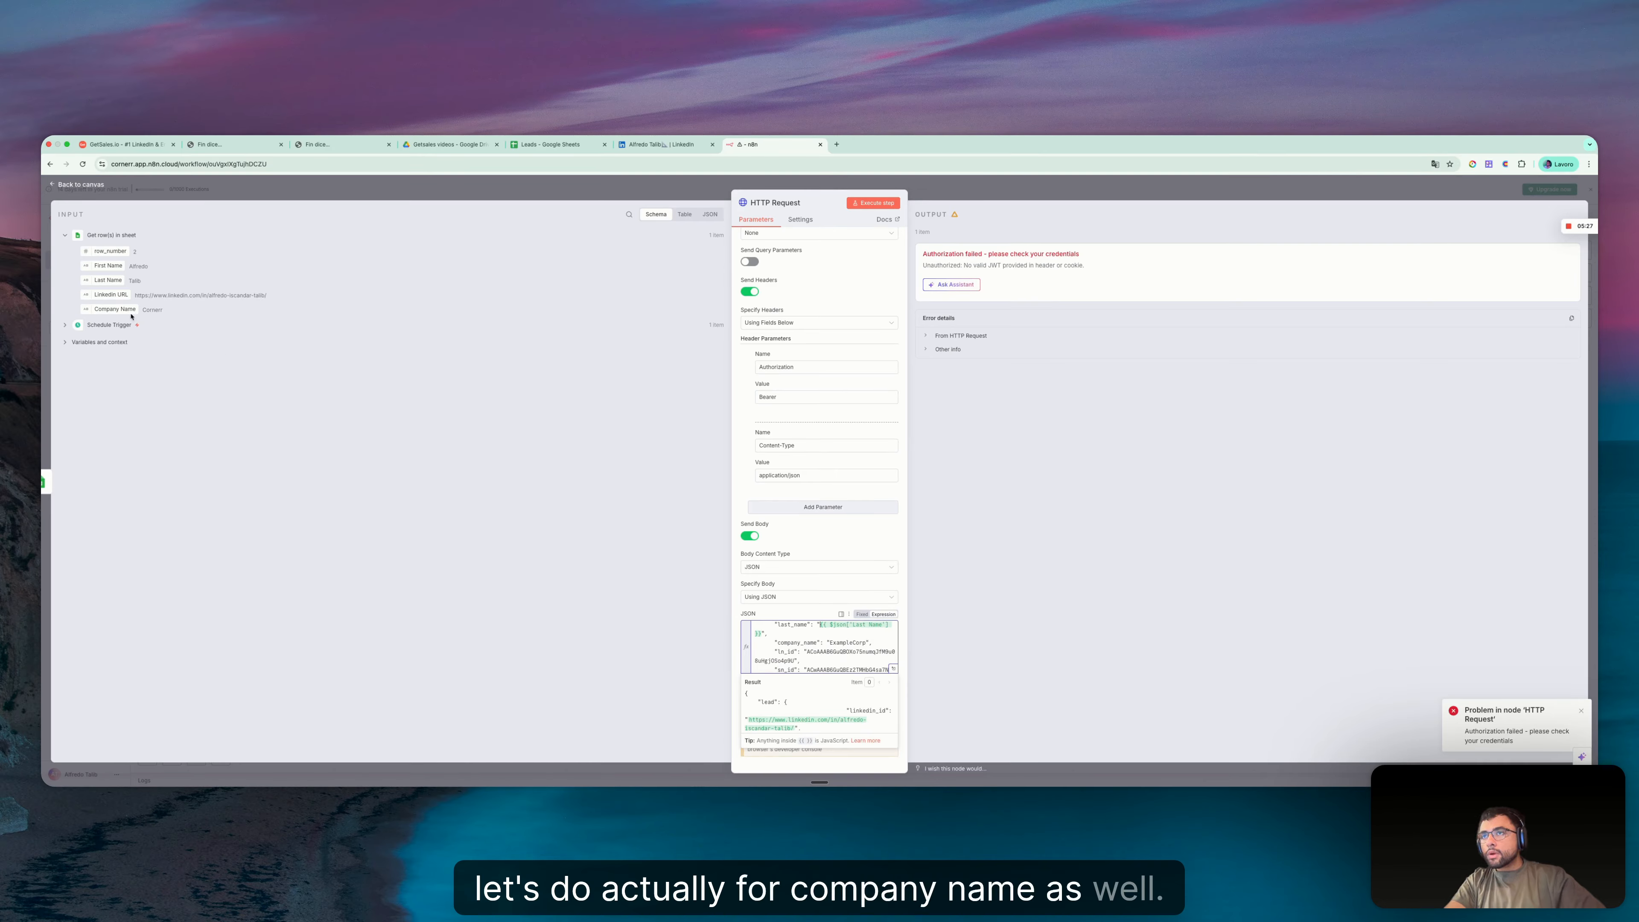
drag(131, 316, 866, 644)
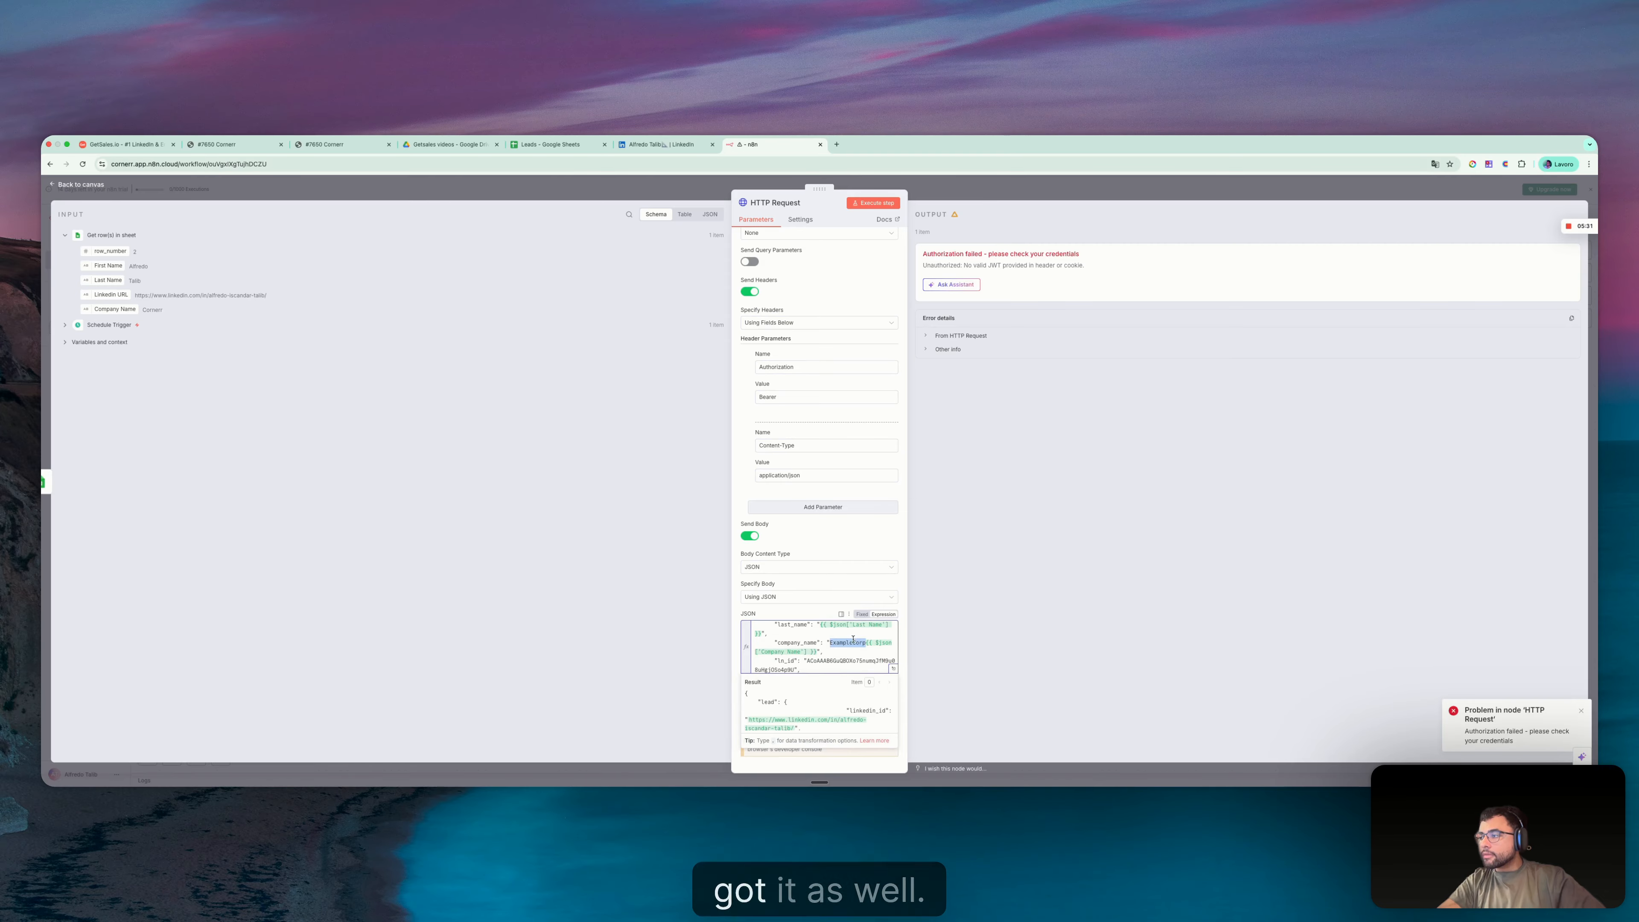
key(BackSpace)
scroll(849, 651, up, 1)
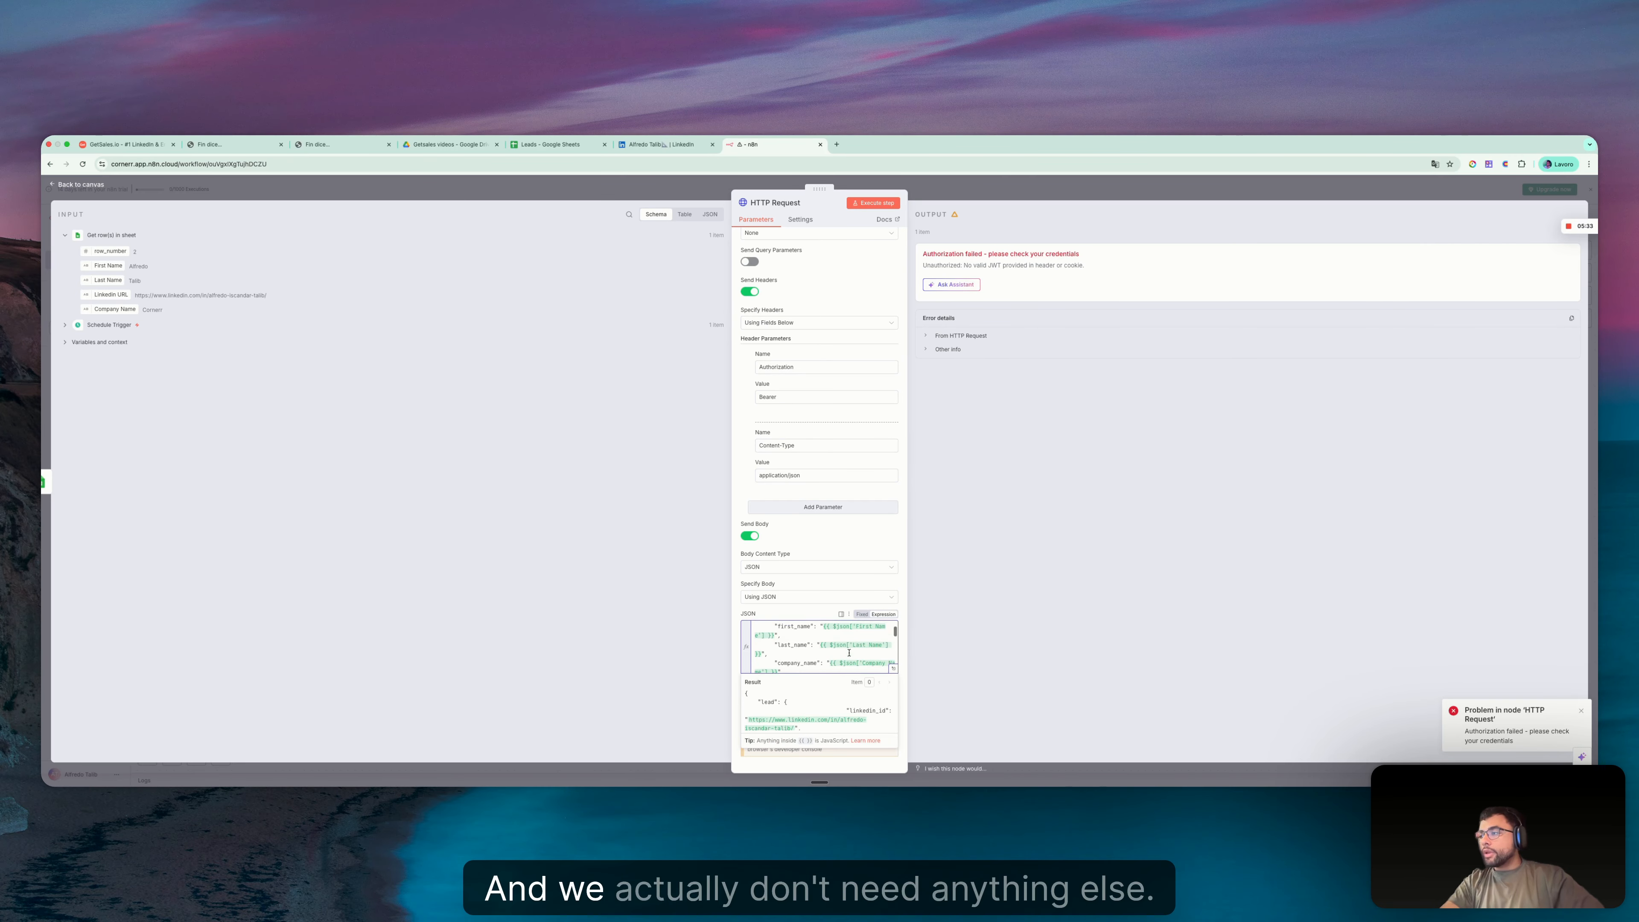
Expand the JSON expression editor and delete the unneeded lead fields from ln_id through raw_address, including the leftover blank line
click(893, 668)
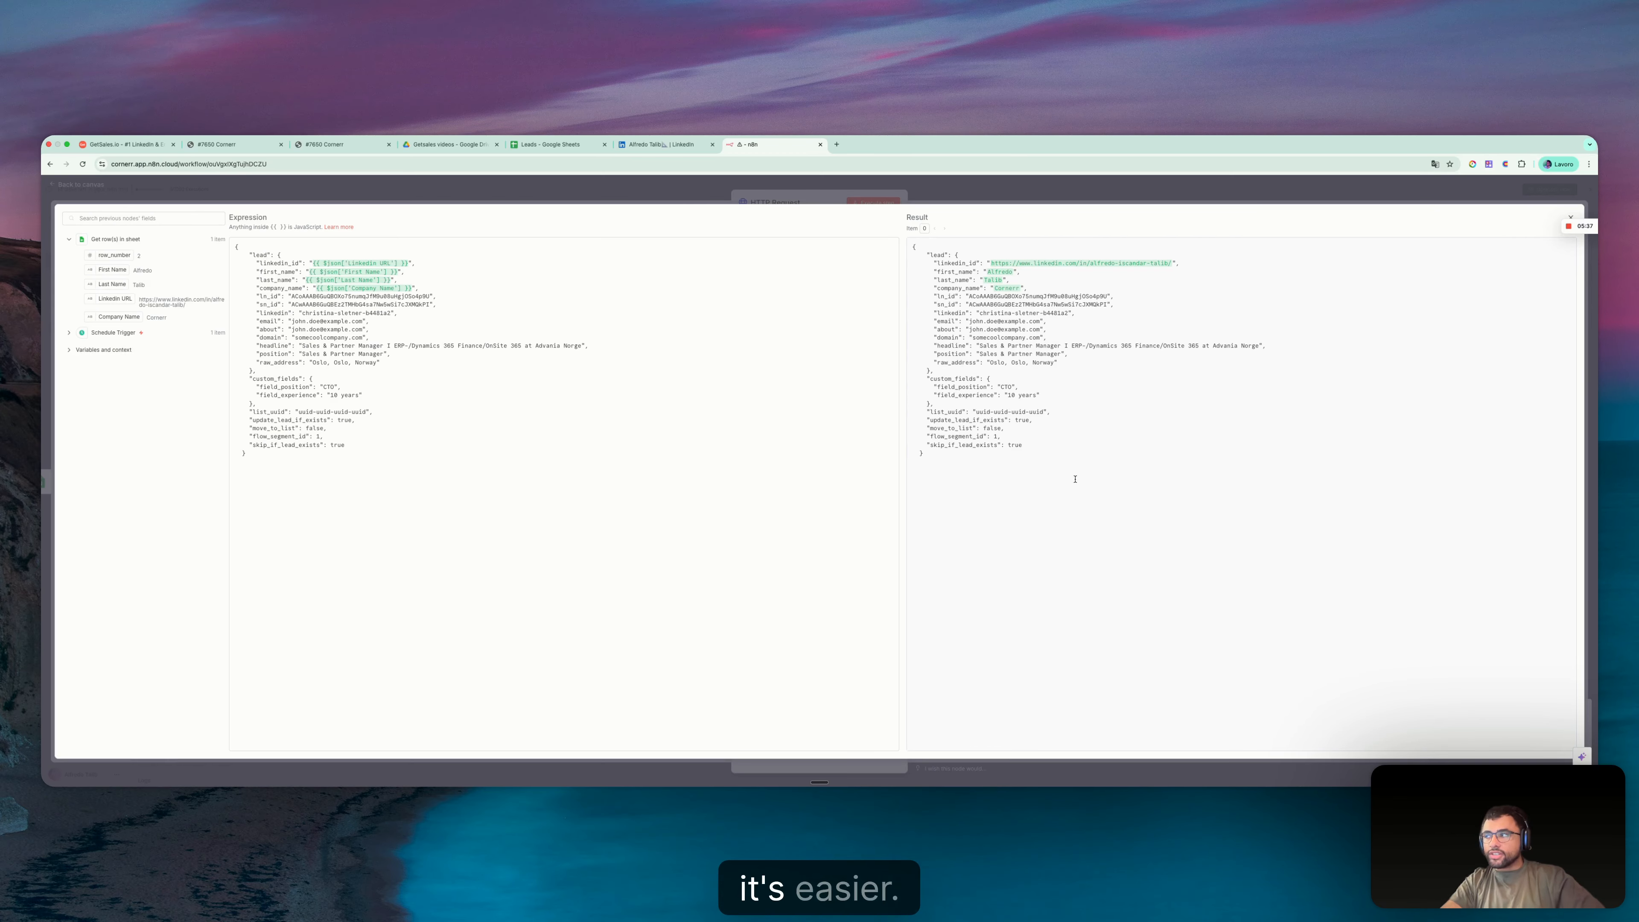
drag(1126, 371, 934, 290)
click(1063, 365)
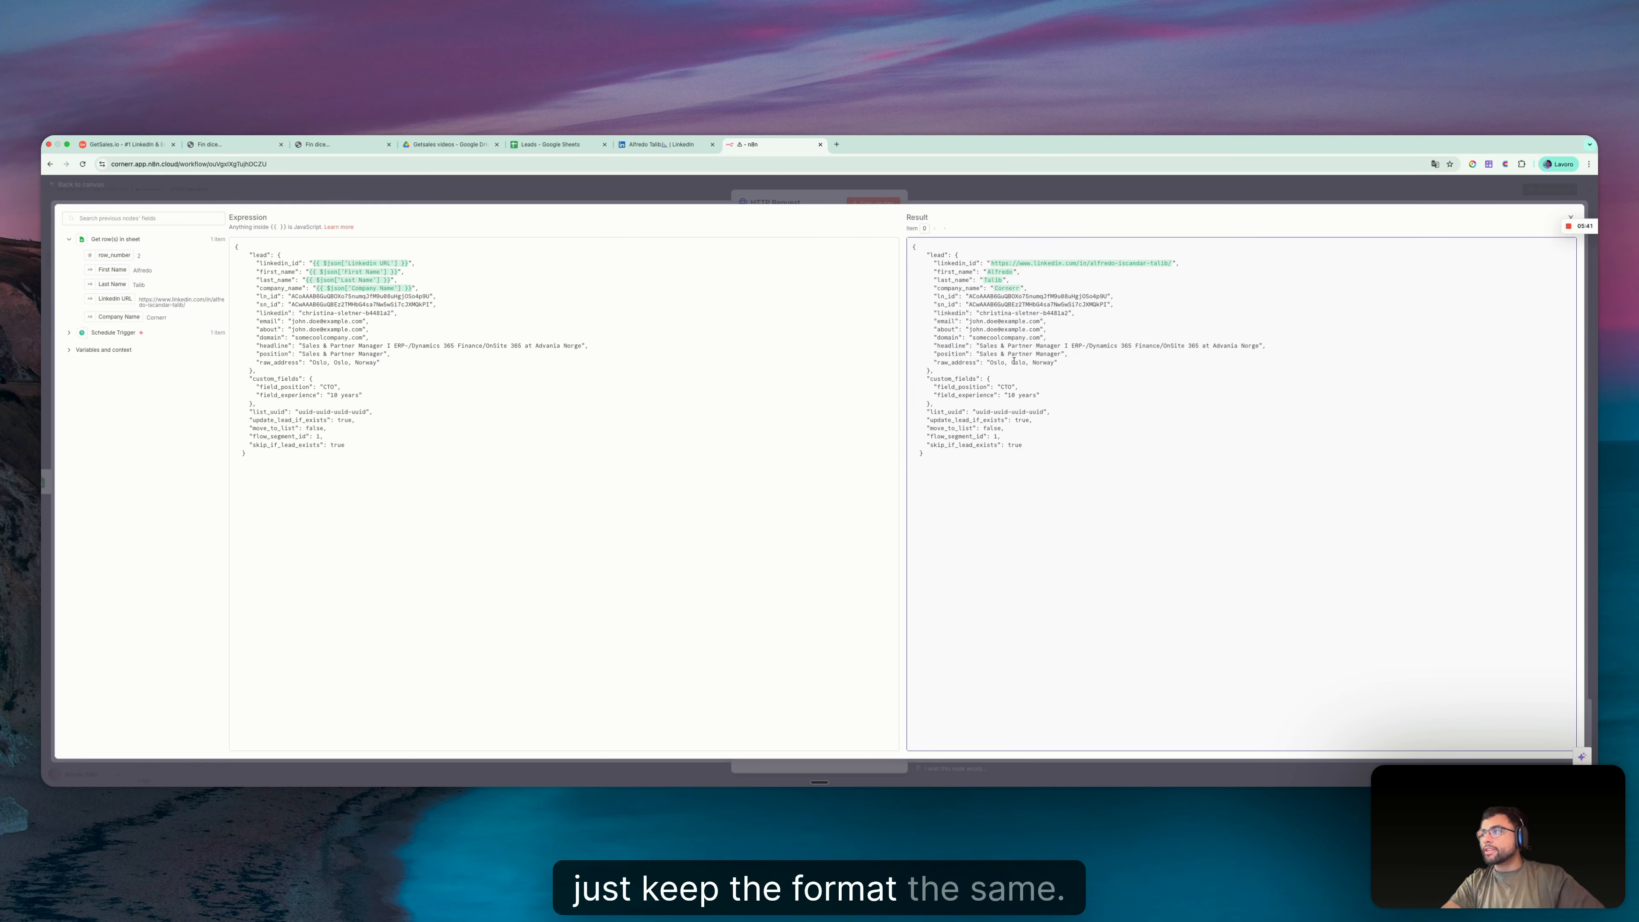
drag(1063, 365, 933, 293)
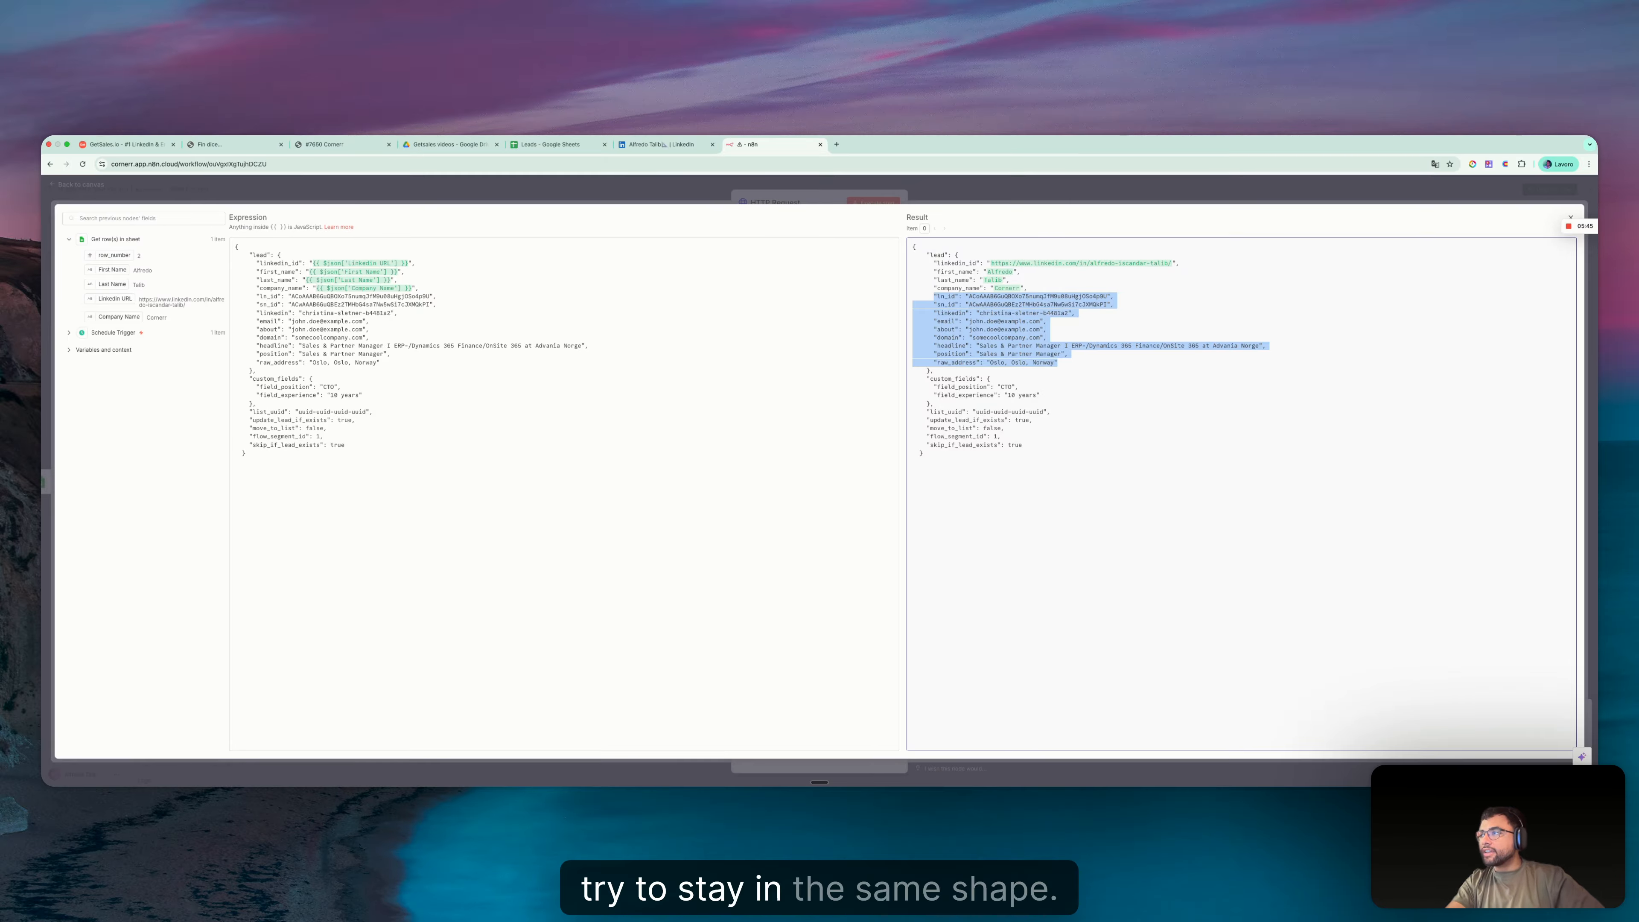
drag(381, 363, 256, 296)
key(BackSpace)
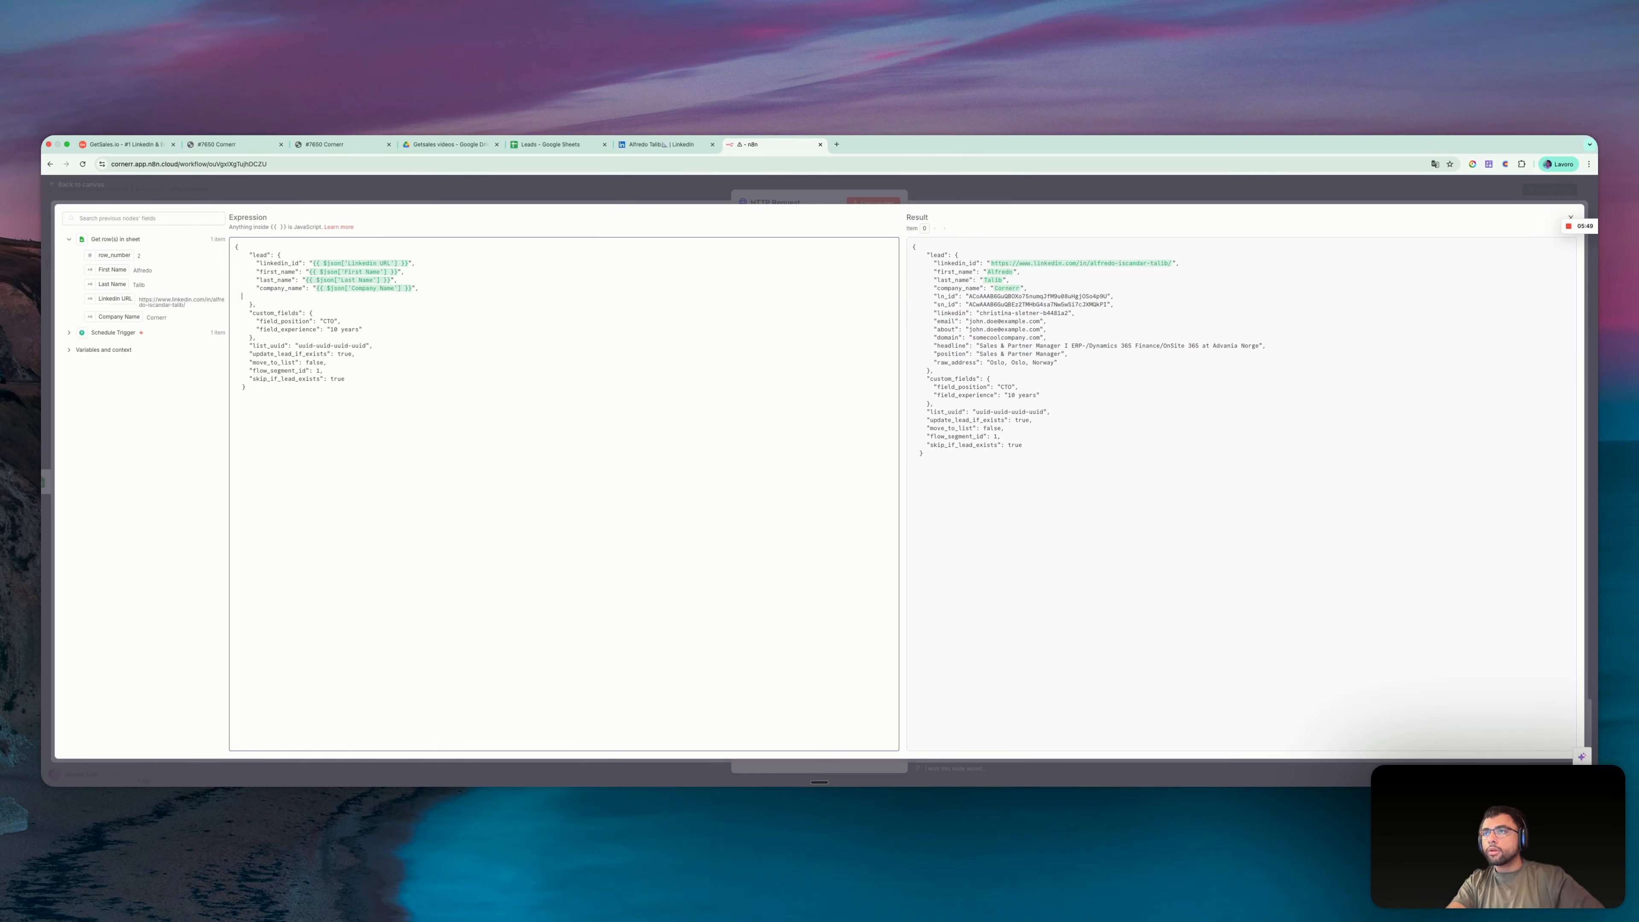
key(BackSpace)
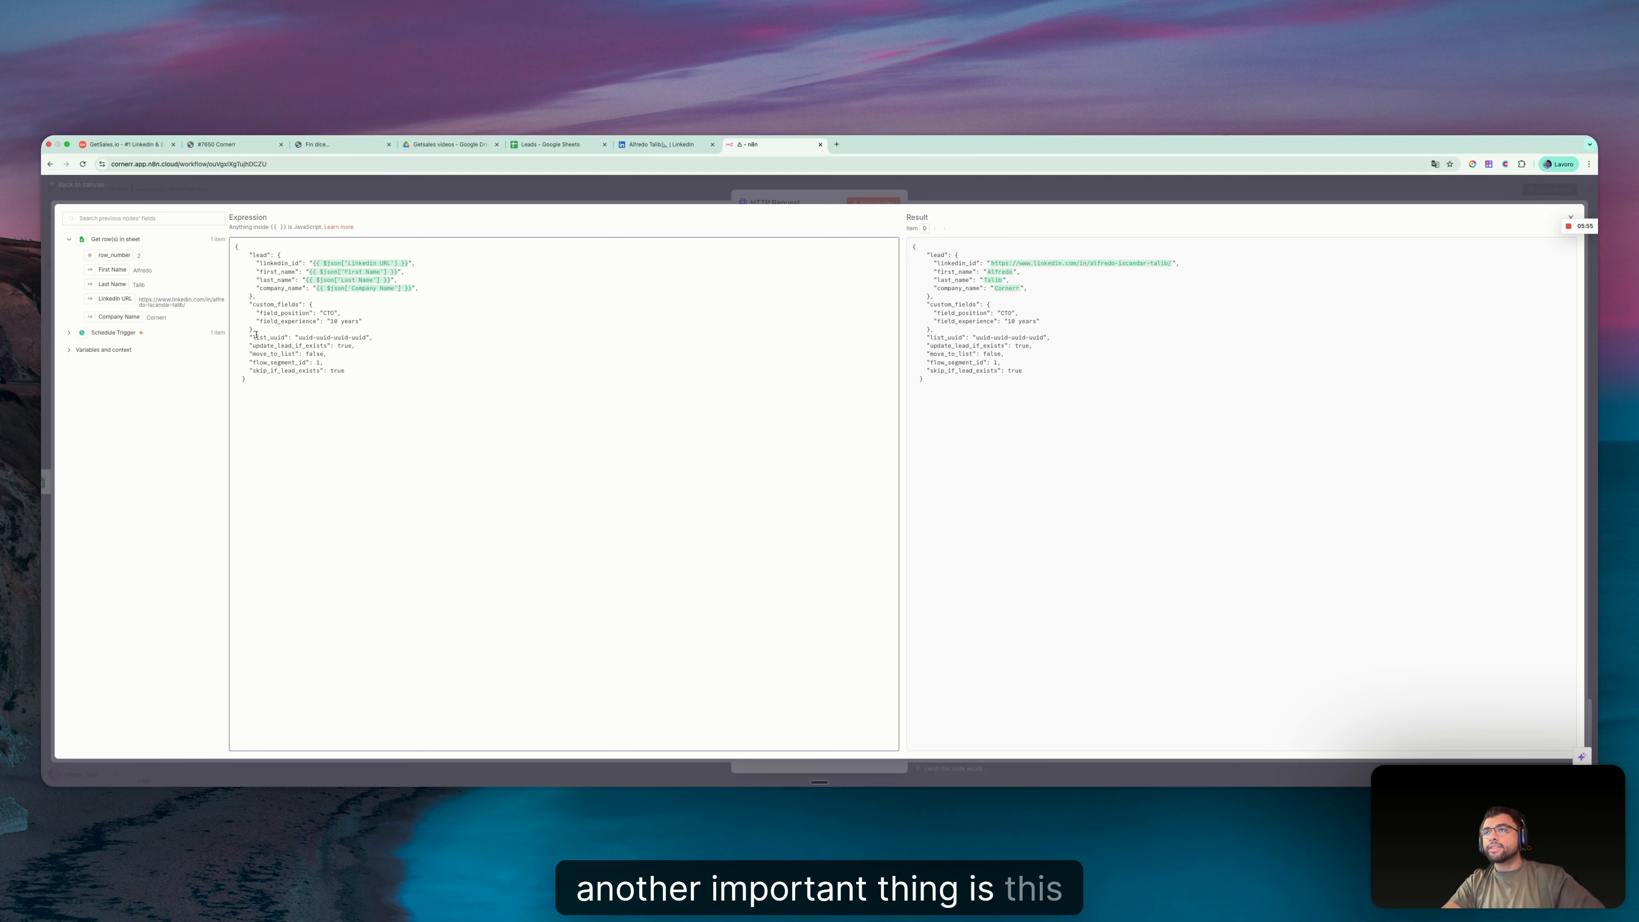
Examine the list_uuid field and its placeholder value, close the expanded editor, and return to the workflow canvas
drag(256, 334, 374, 338)
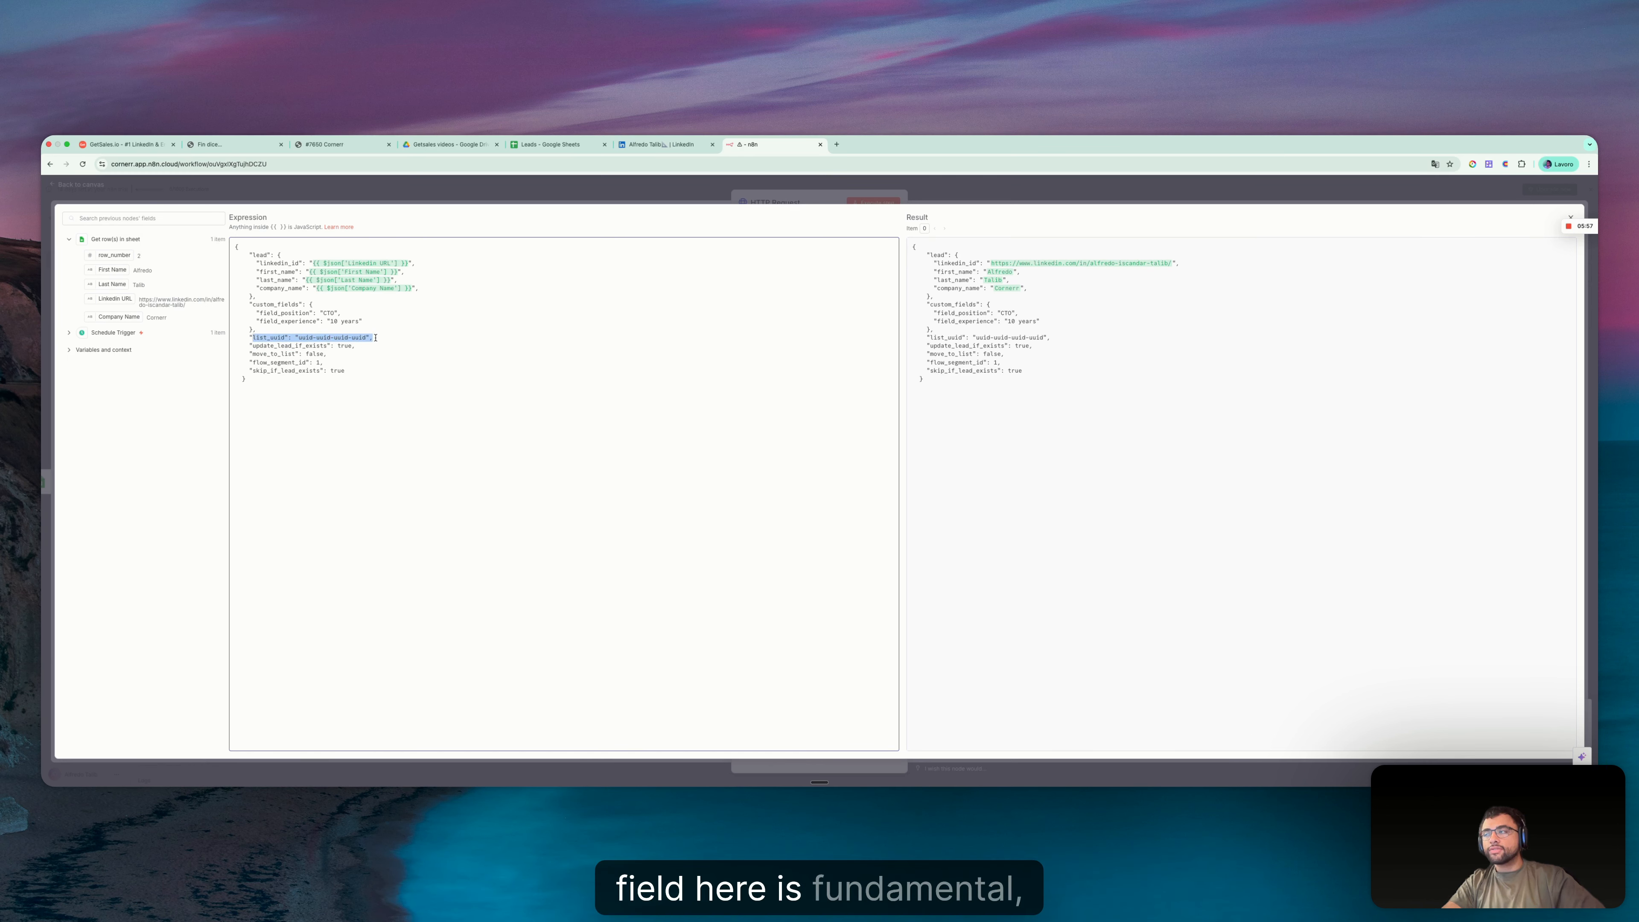
click(384, 366)
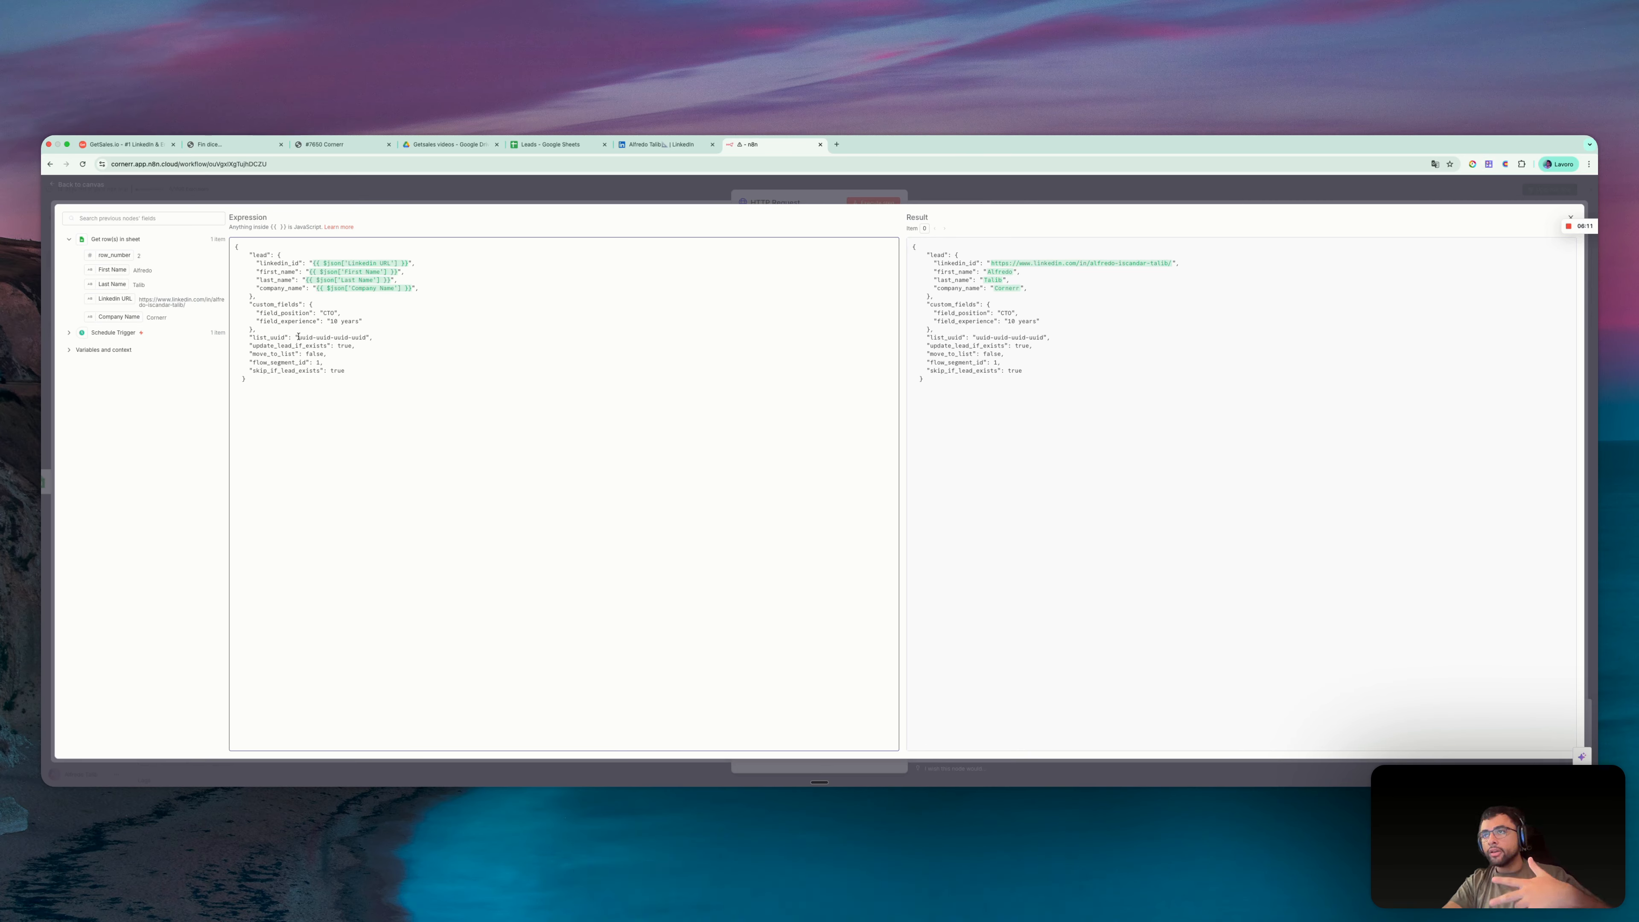
drag(333, 338, 367, 339)
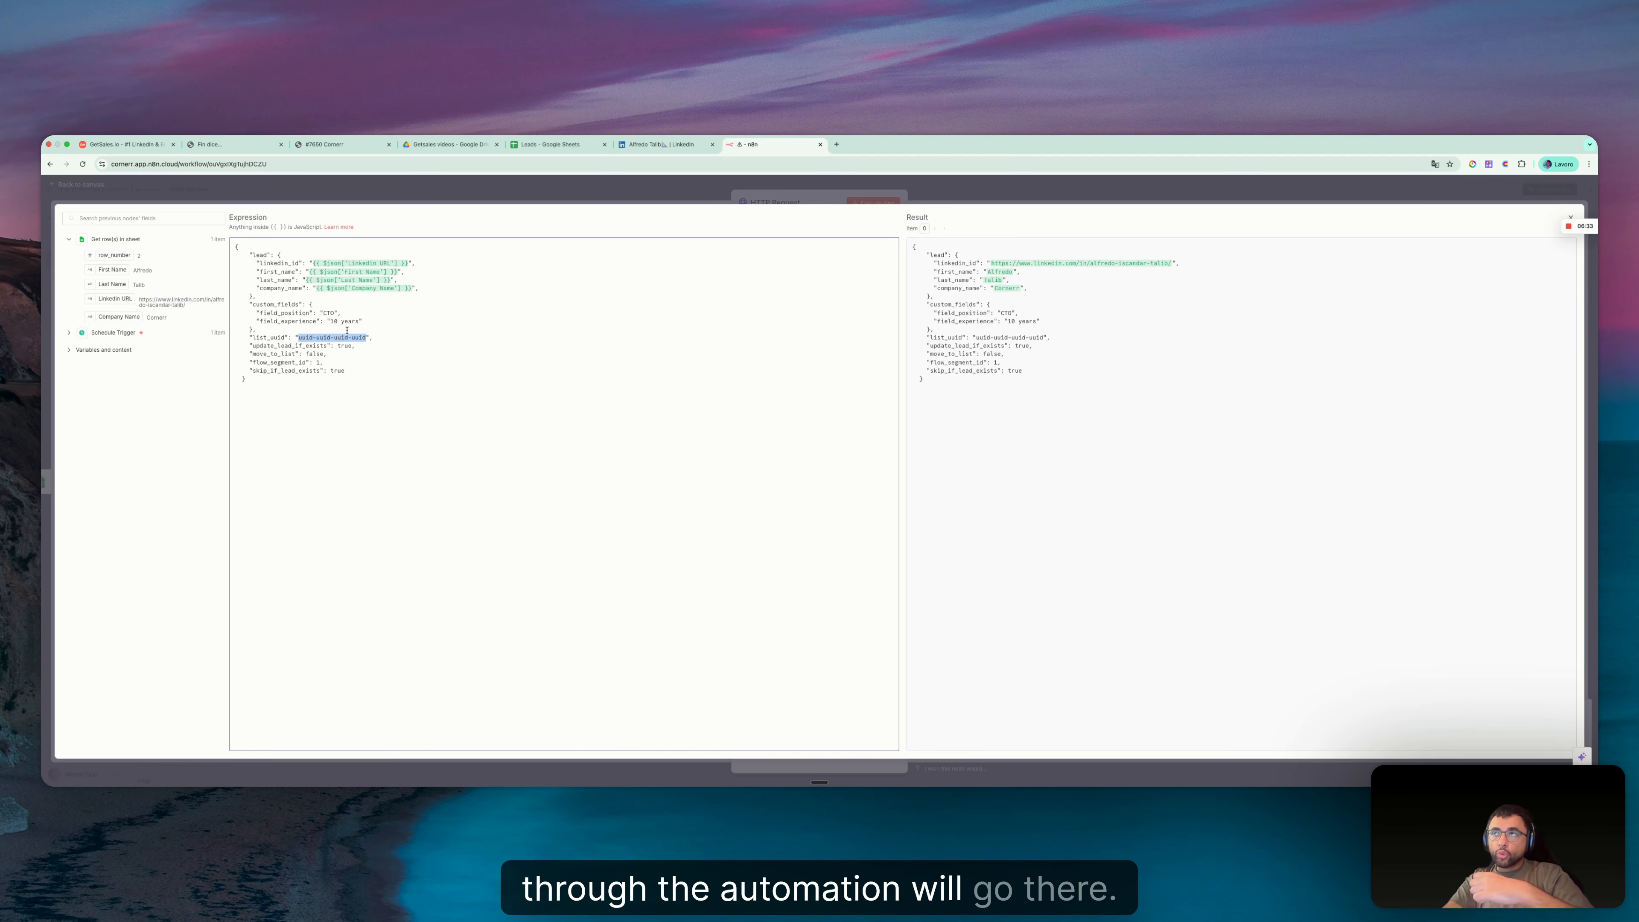
click(412, 201)
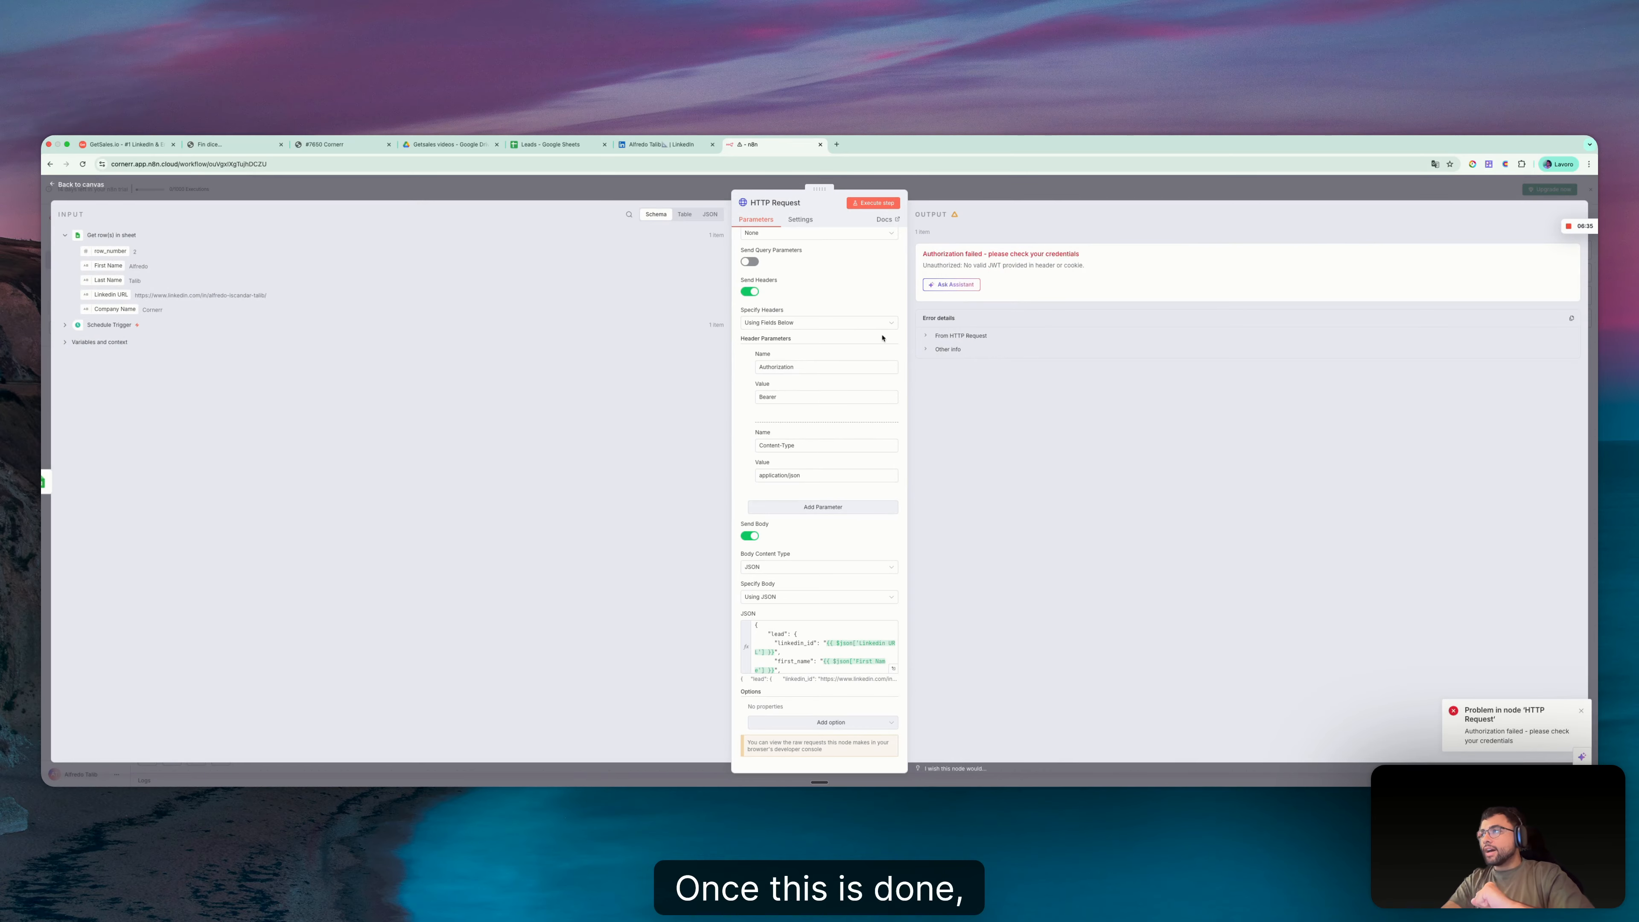
click(989, 191)
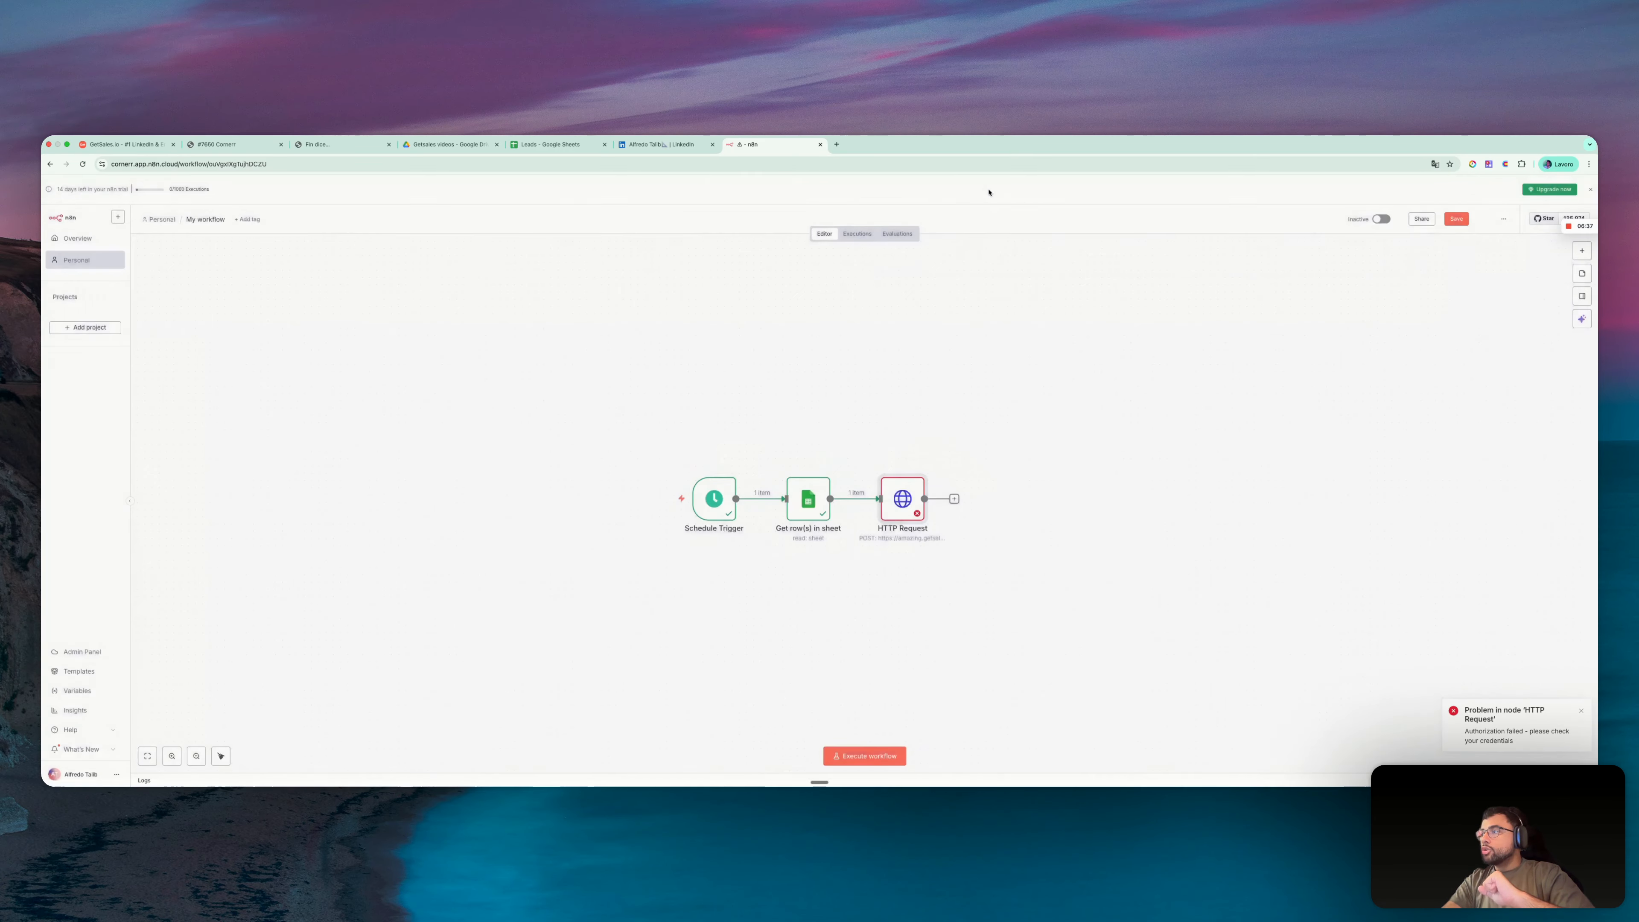
Examine the HTTP Request node's error output and its Authorization header value, and return to the workflow canvas
double_click(909, 505)
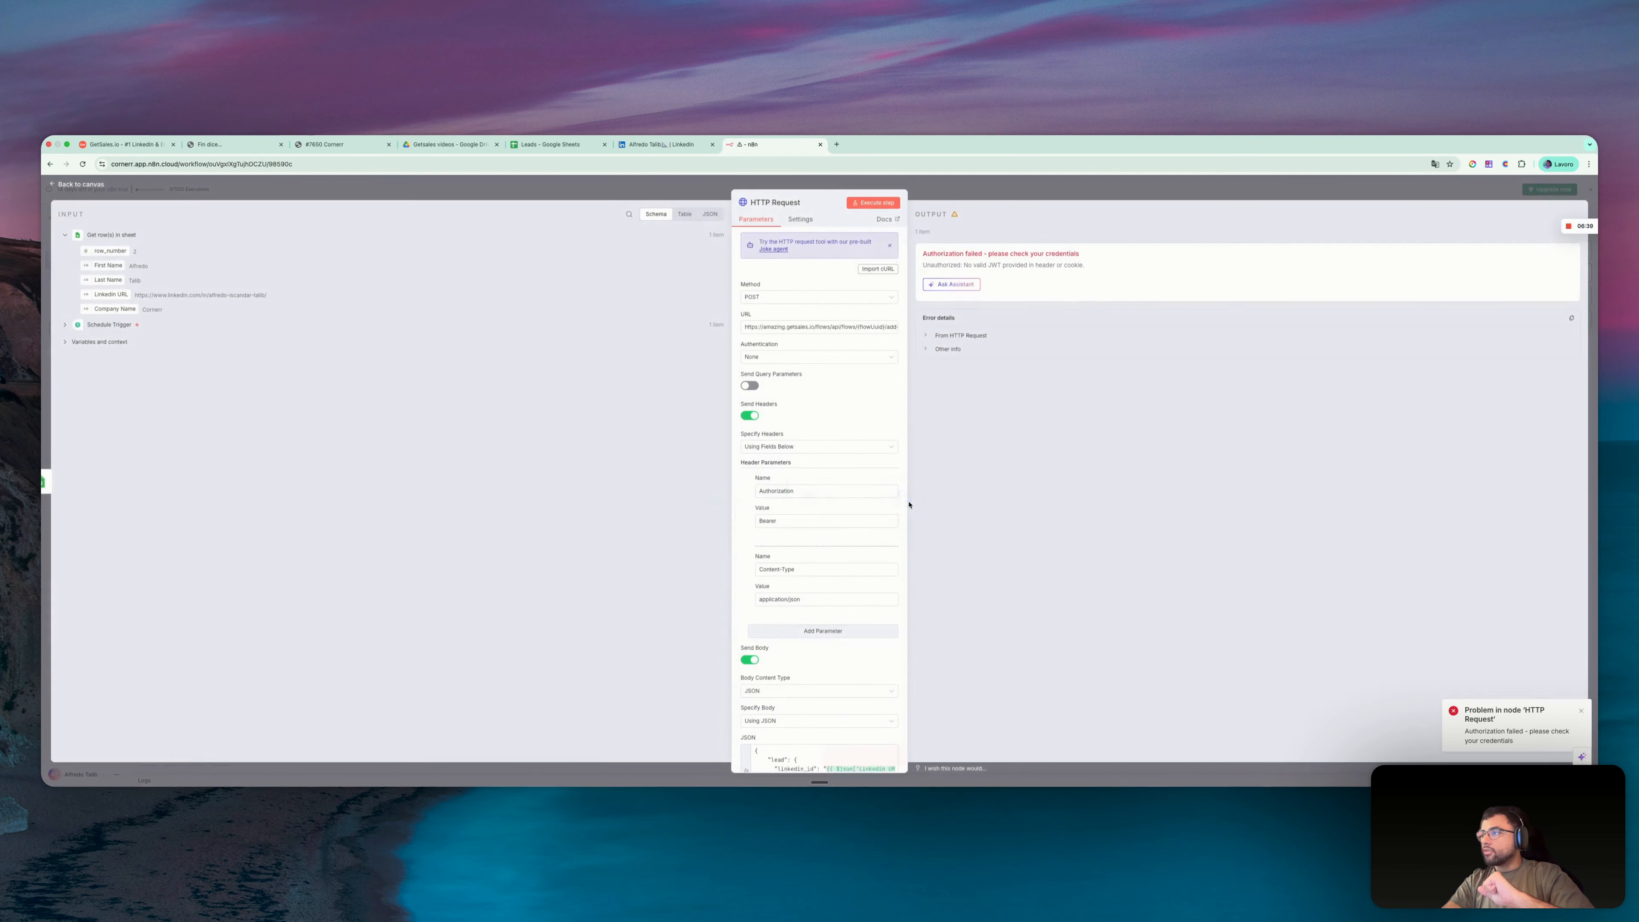
scroll(846, 387, down, 5)
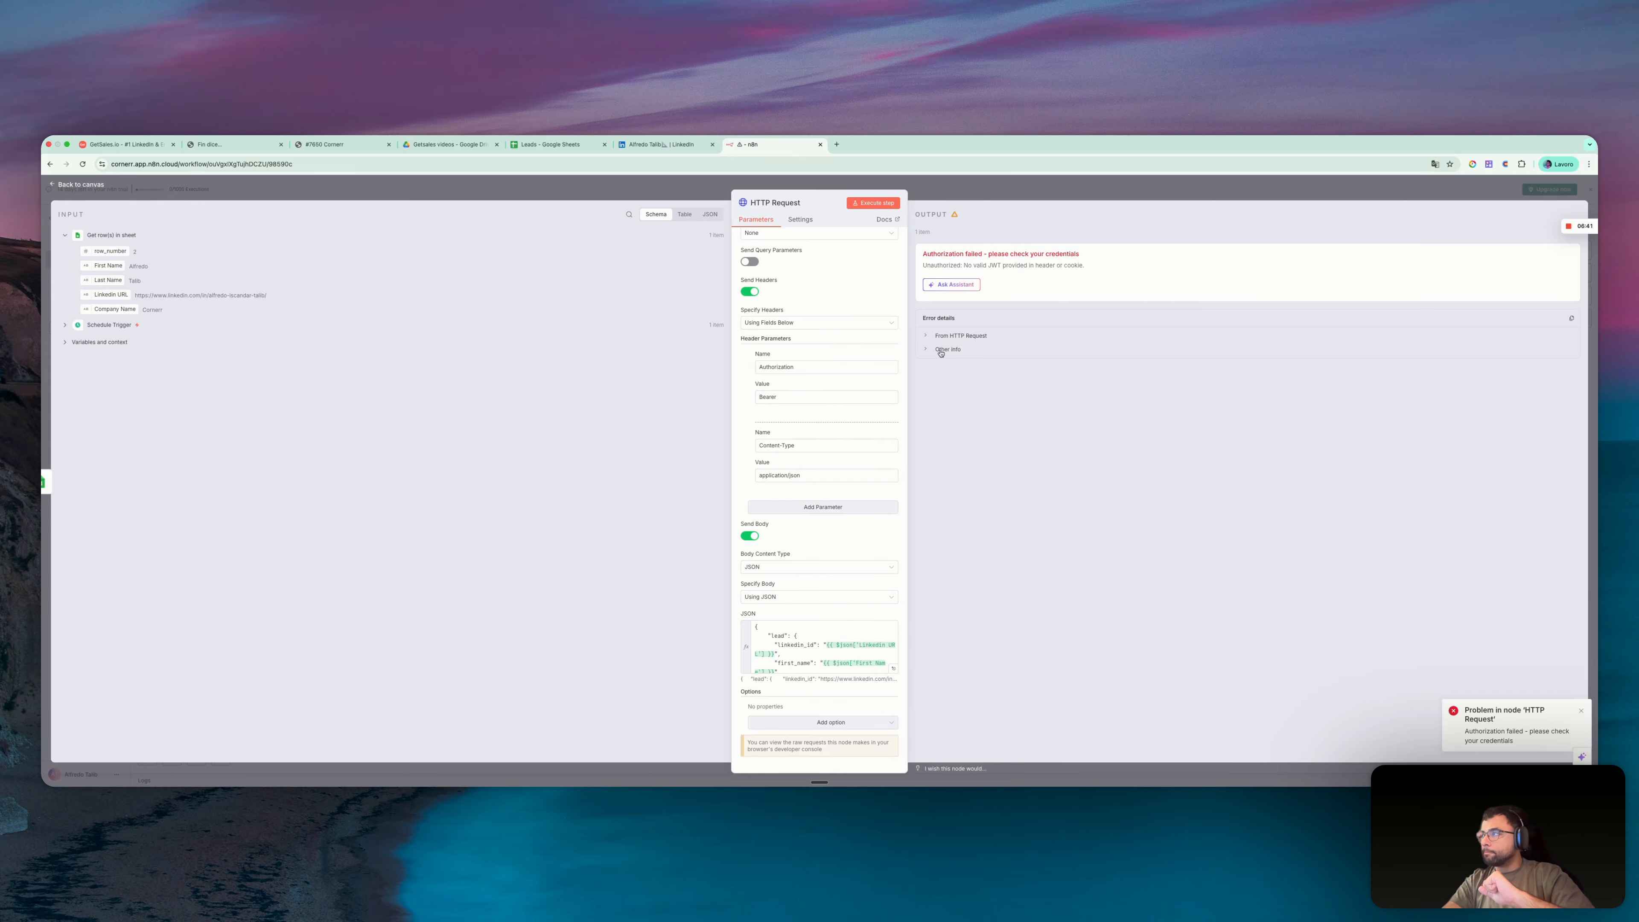
scroll(877, 367, up, 4)
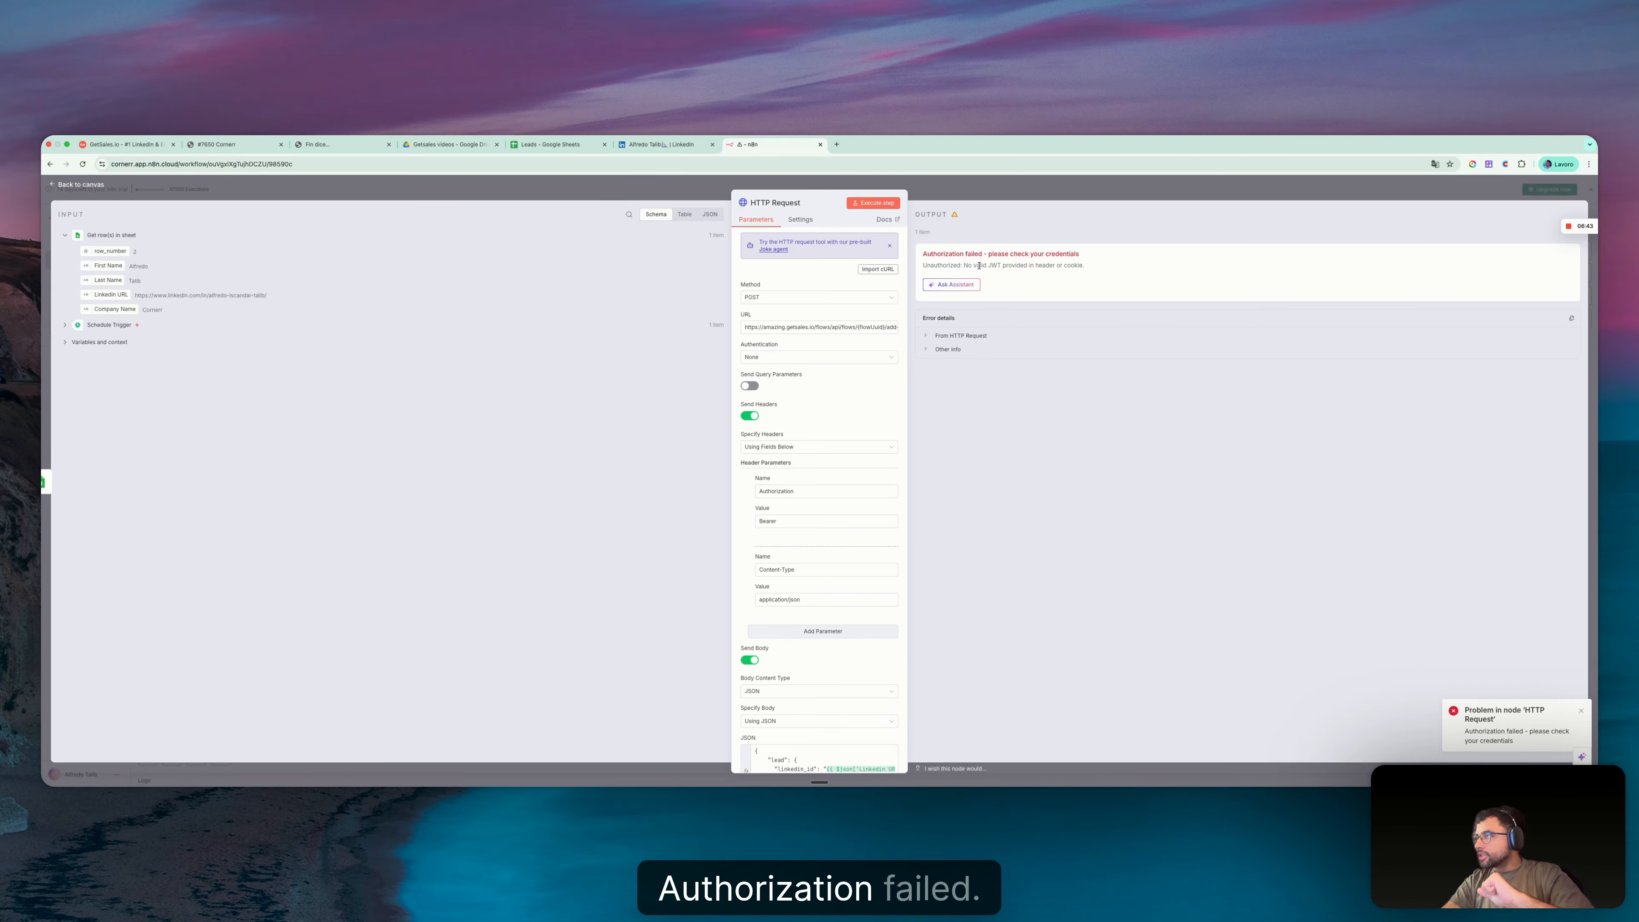
drag(920, 256, 1091, 267)
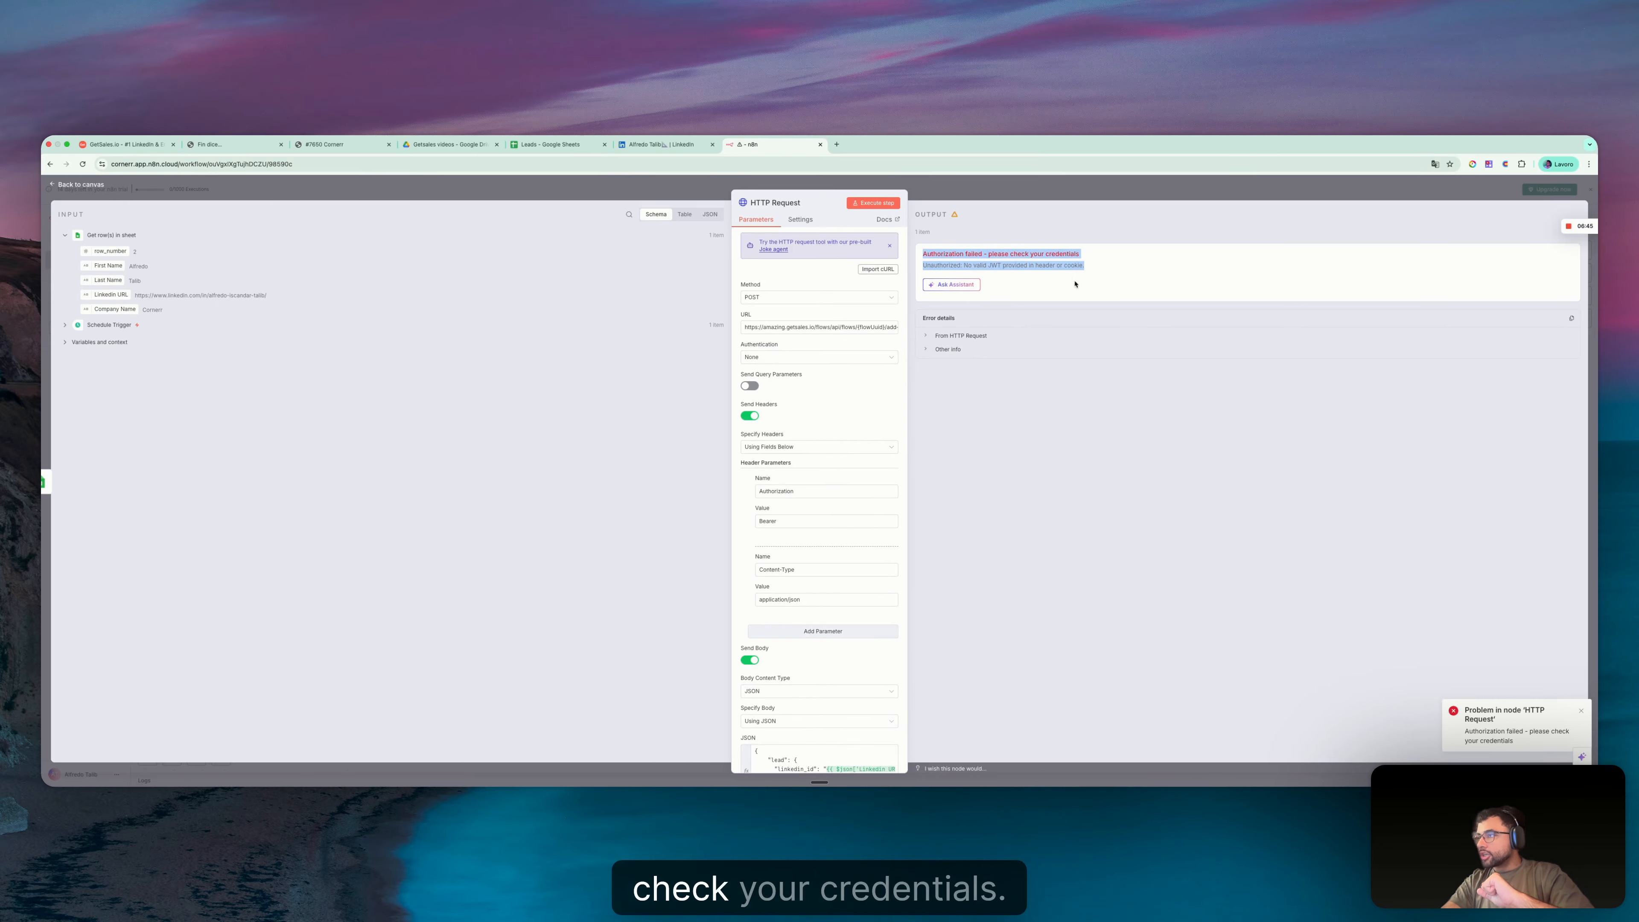
scroll(779, 599, down, 2)
scroll(780, 599, down, 1)
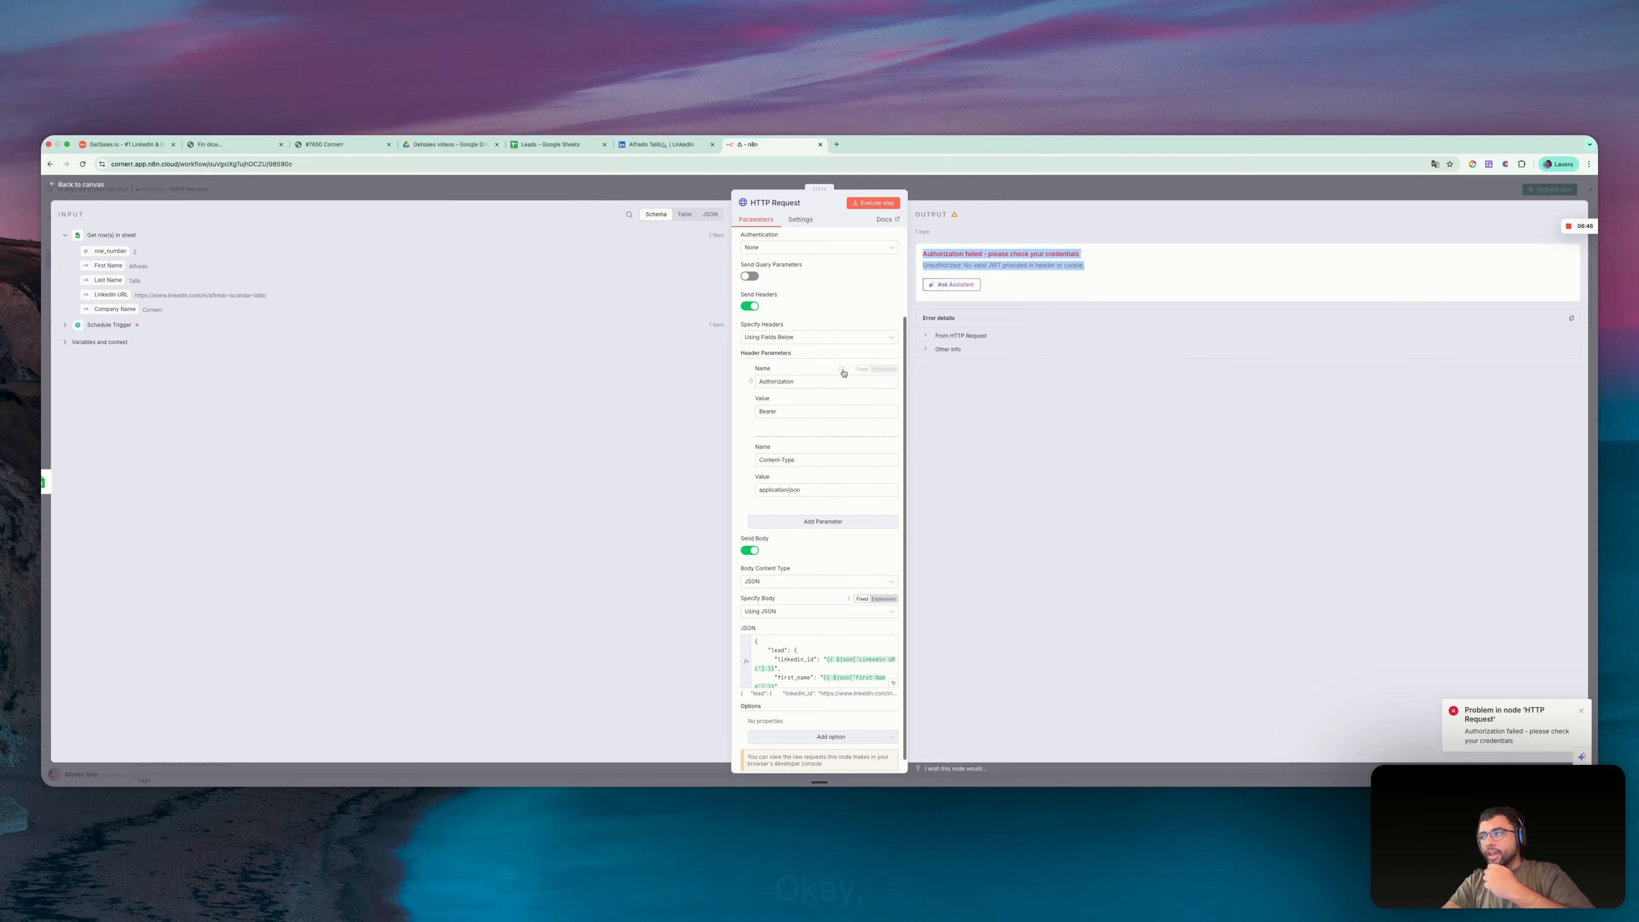
click(788, 411)
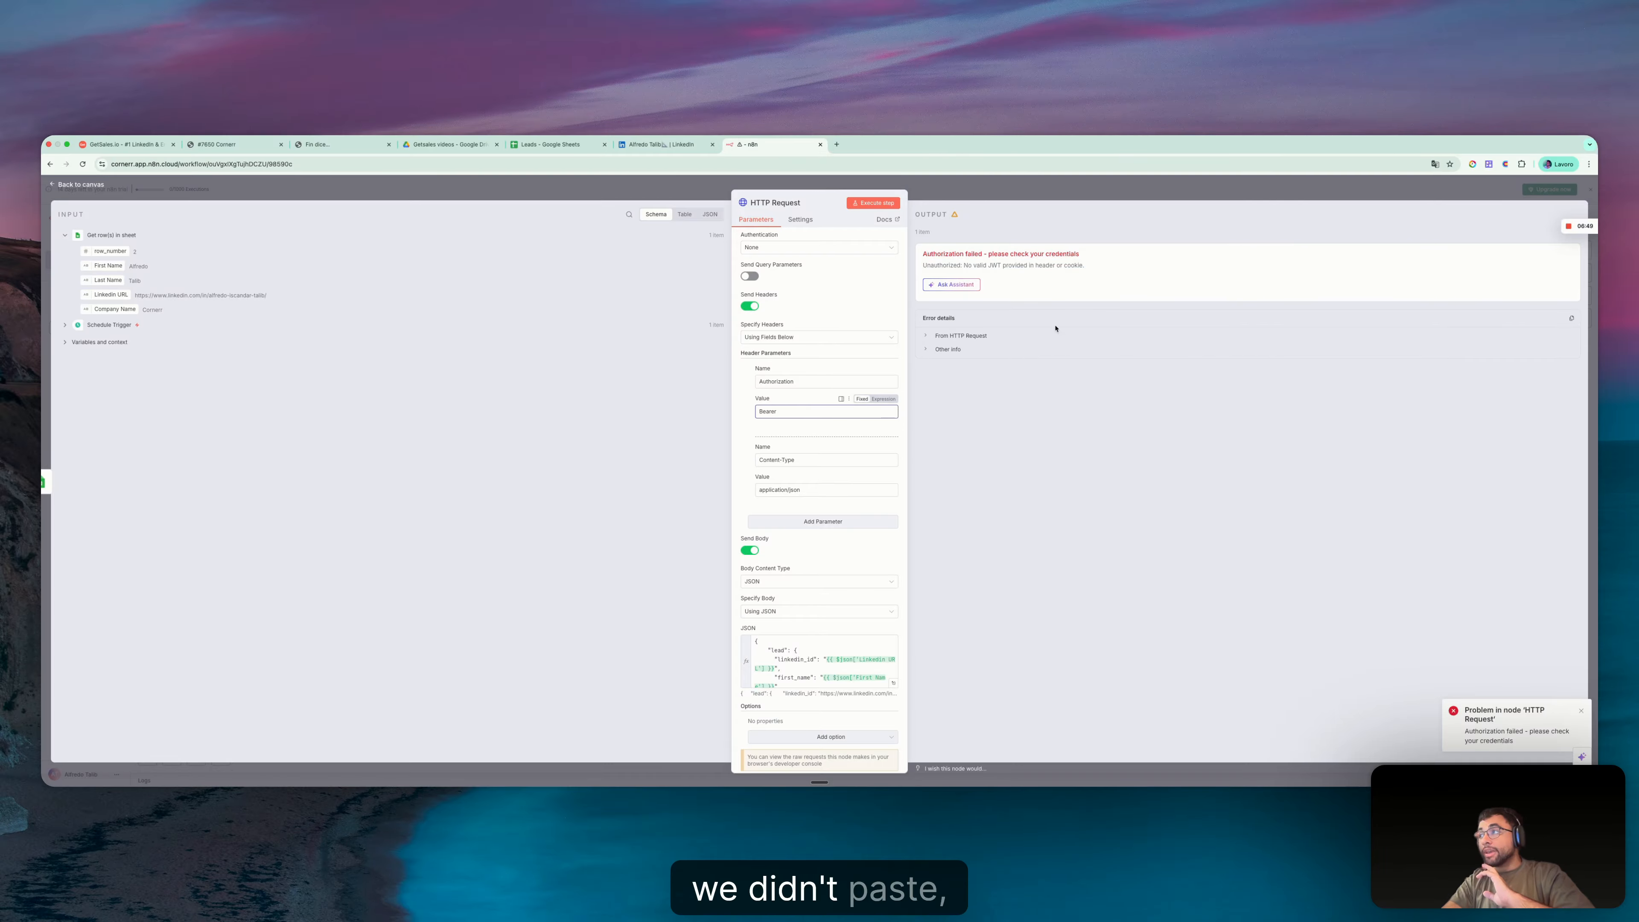
click(972, 188)
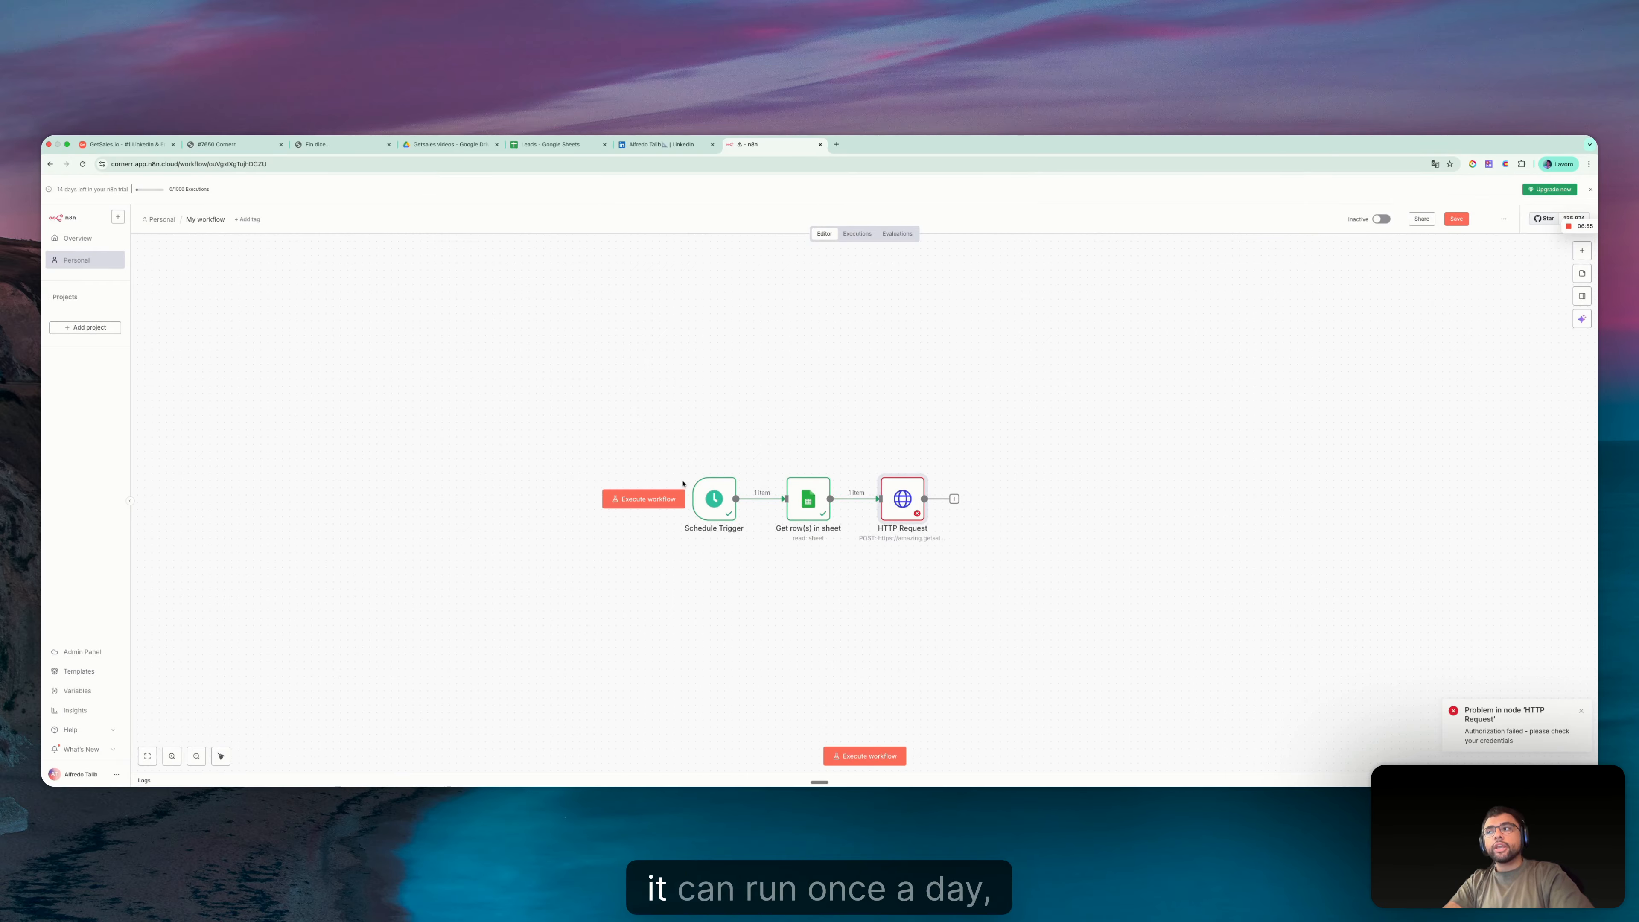
Review the Schedule Trigger node's trigger rules and return to the workflow canvas
double_click(709, 501)
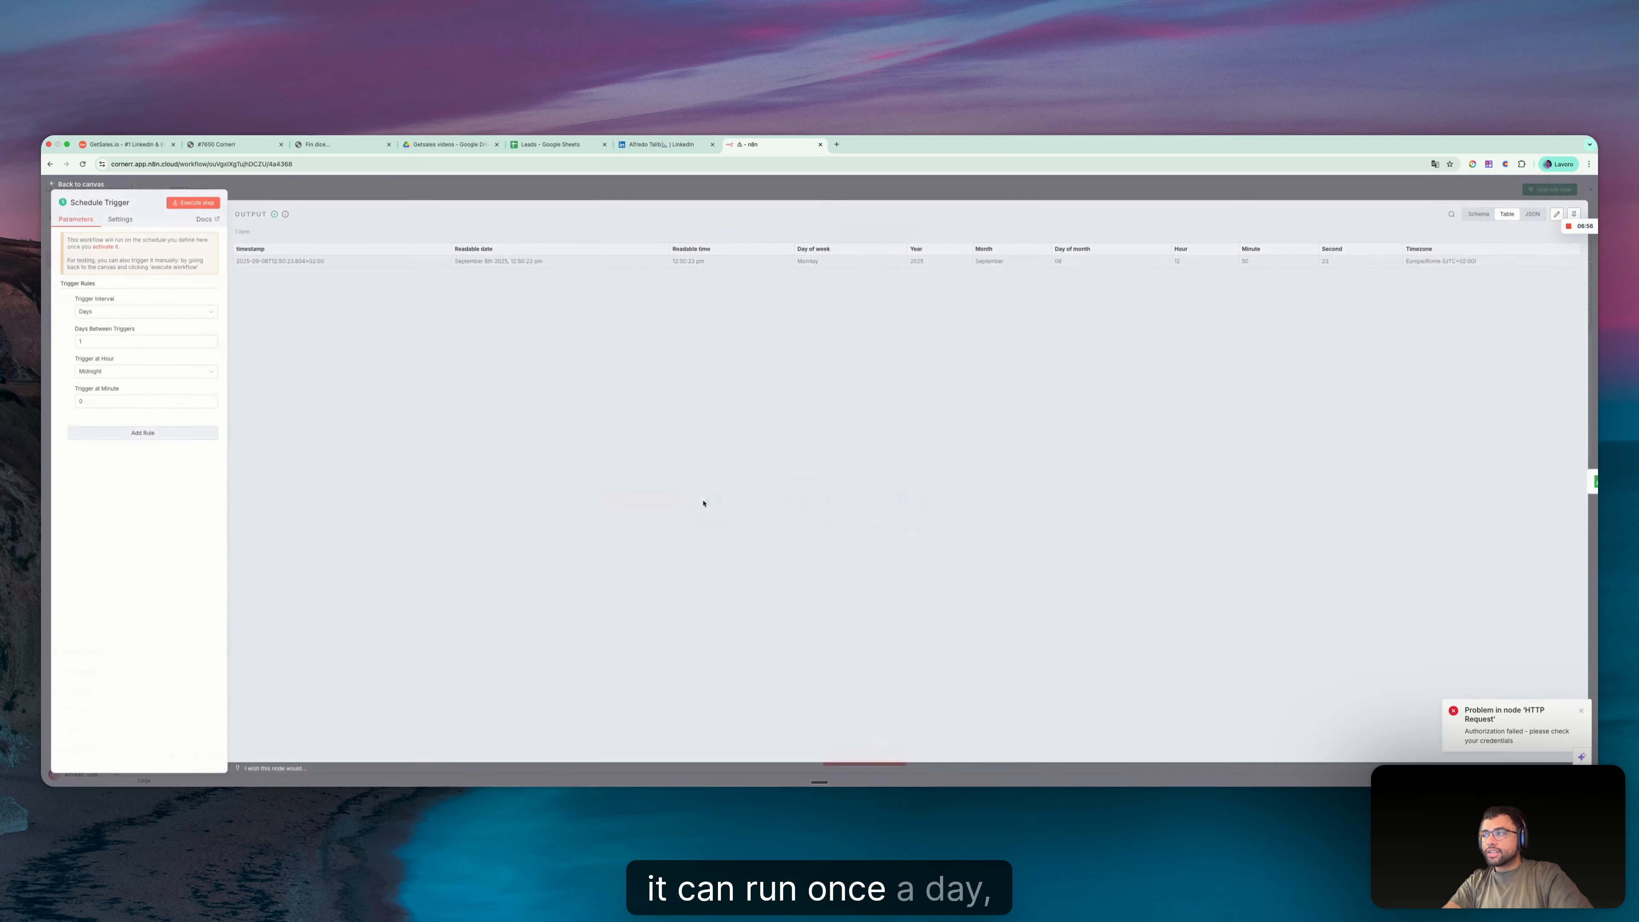
click(437, 189)
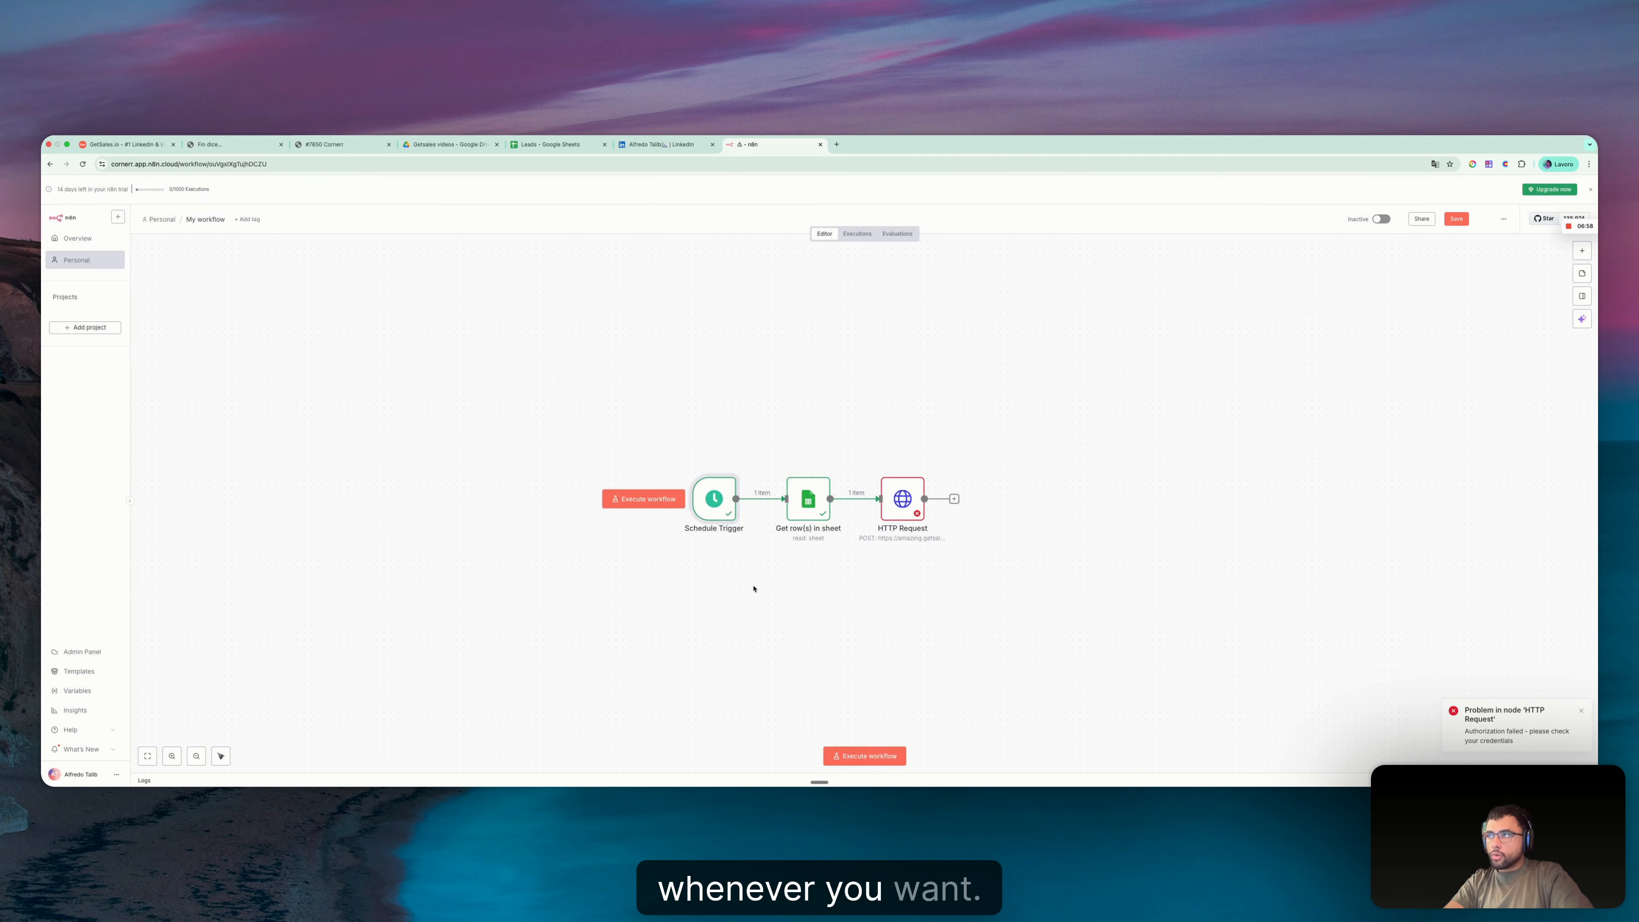
Switch to the Leads spreadsheet in Google Sheets and select the first empty cell in the First Name column
click(555, 144)
click(81, 292)
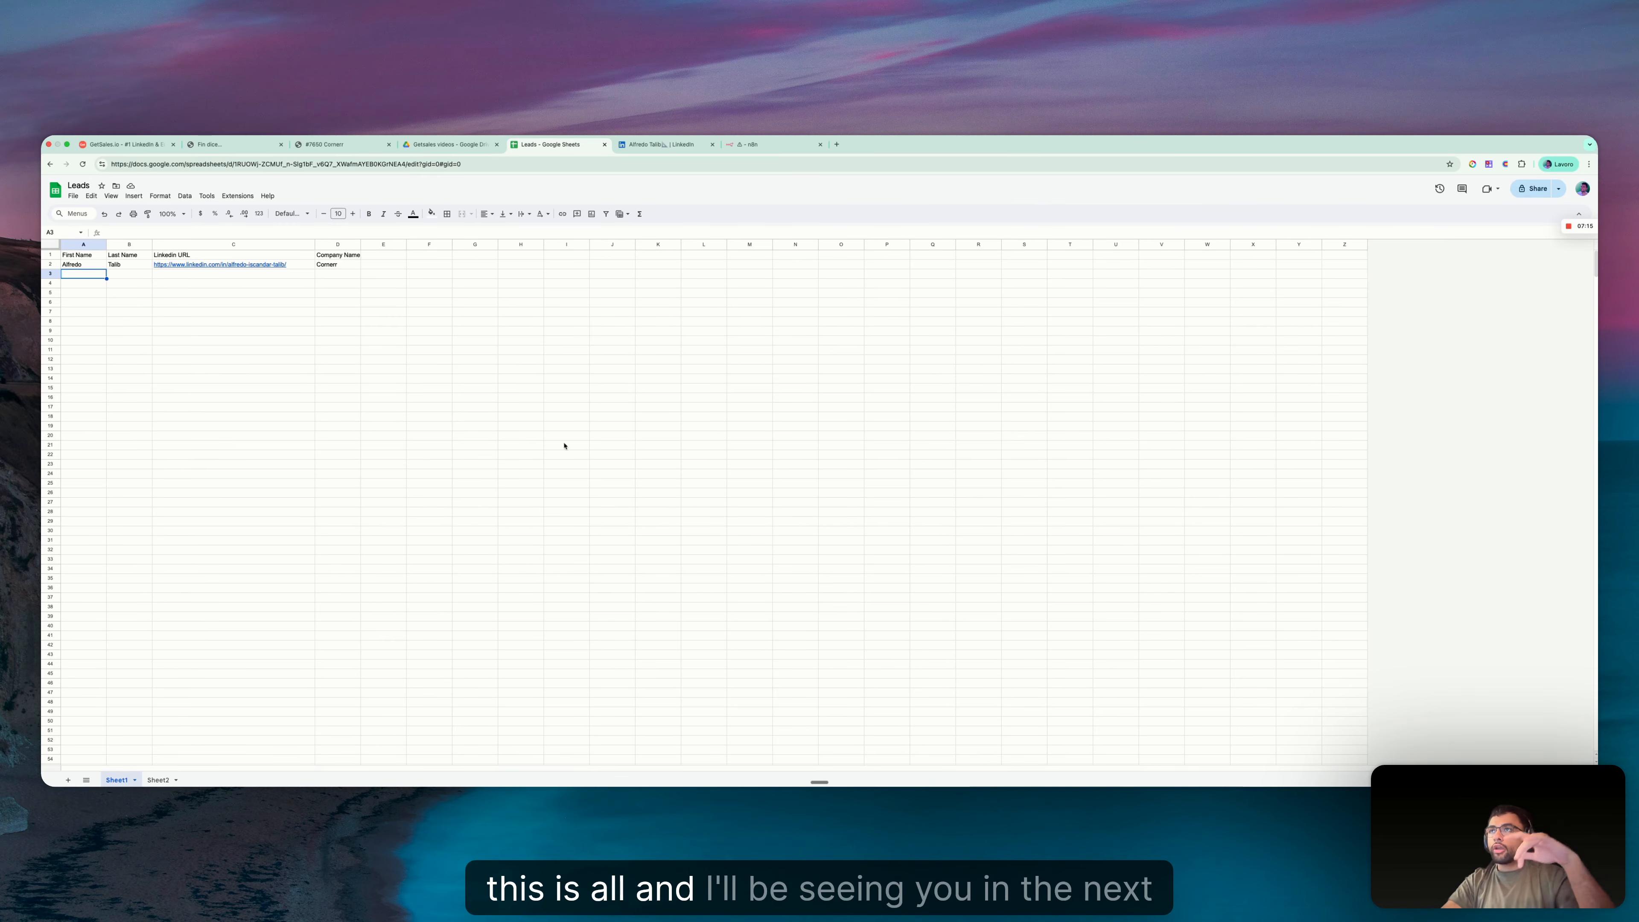
mouse_move(1561, 235)
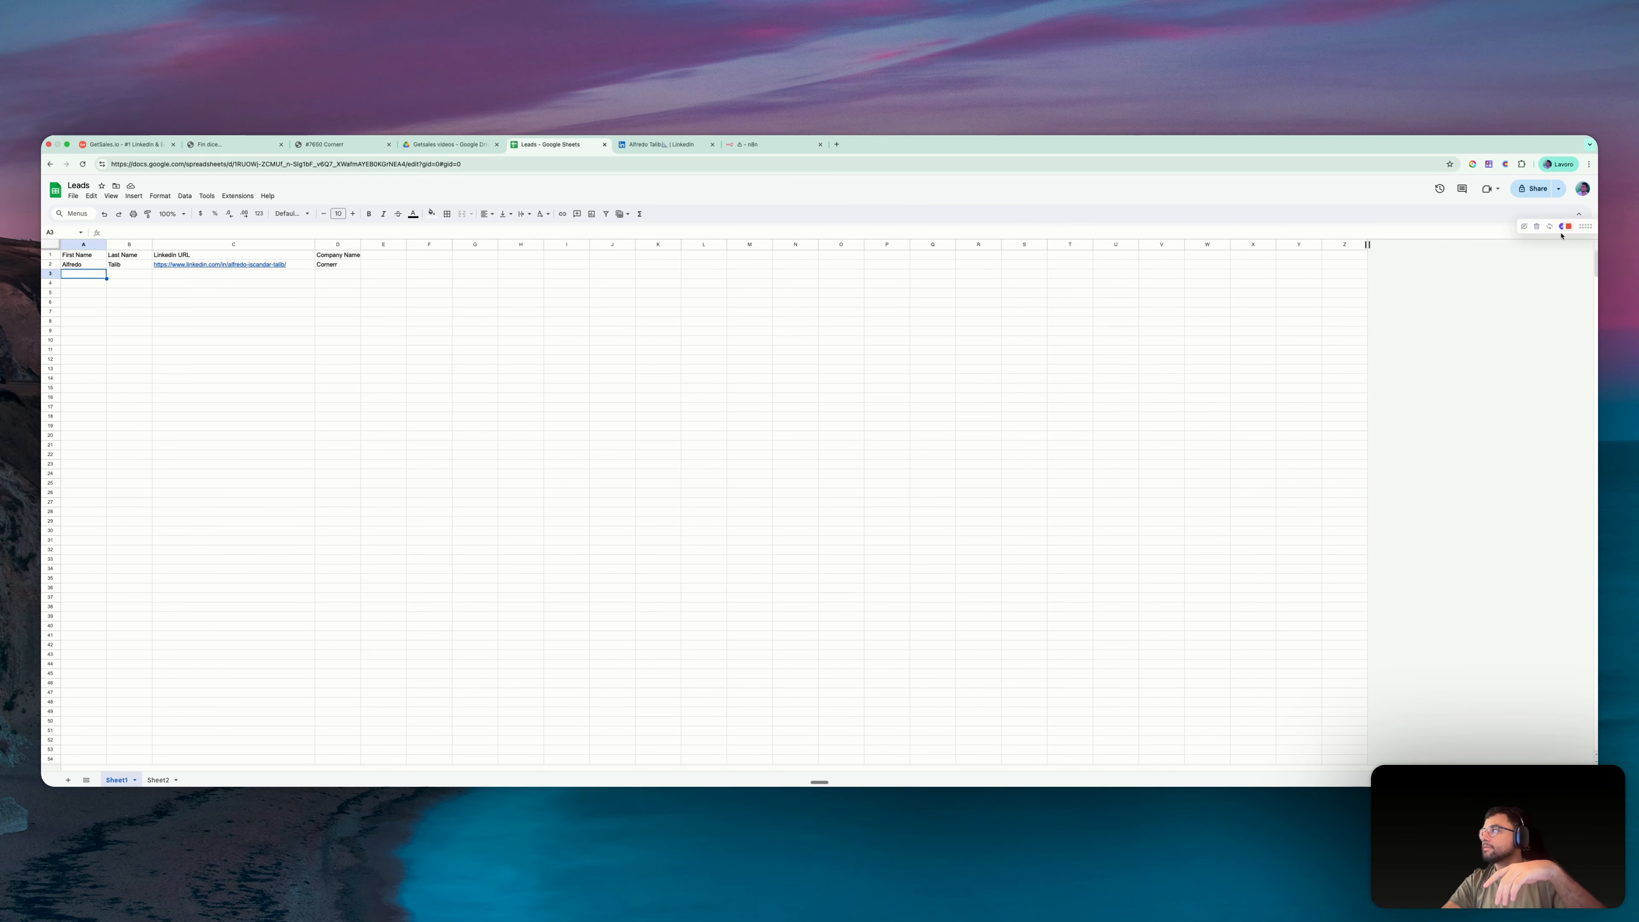